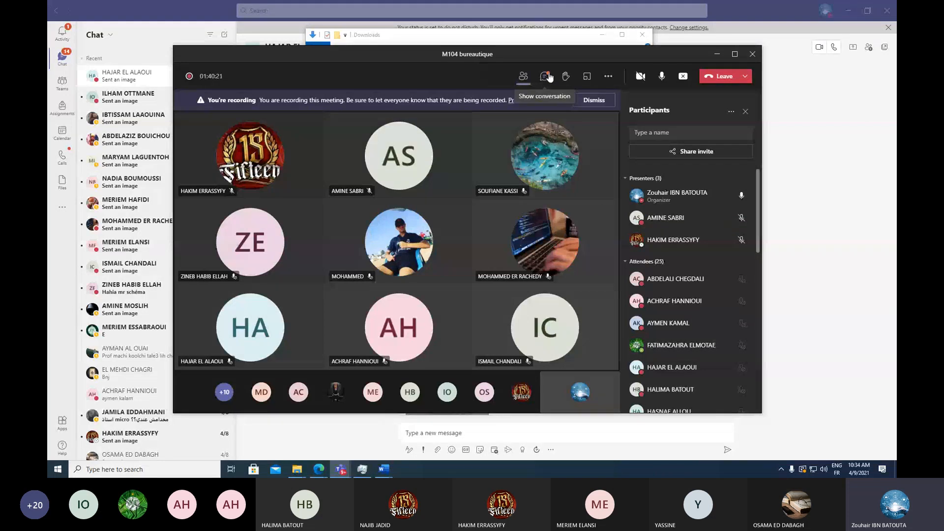
# - Launch Word from the list of installed applications
pyautogui.moveTo(502, 192)
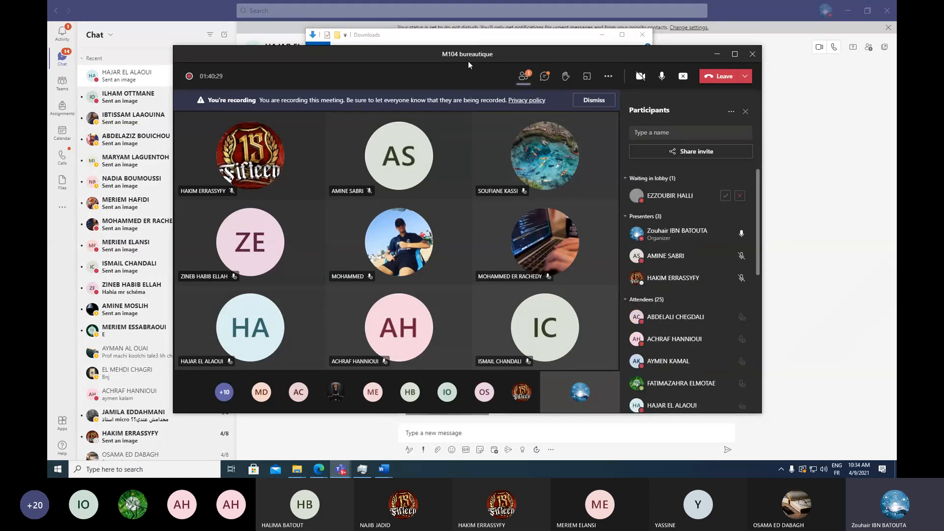
pyautogui.click(55, 471)
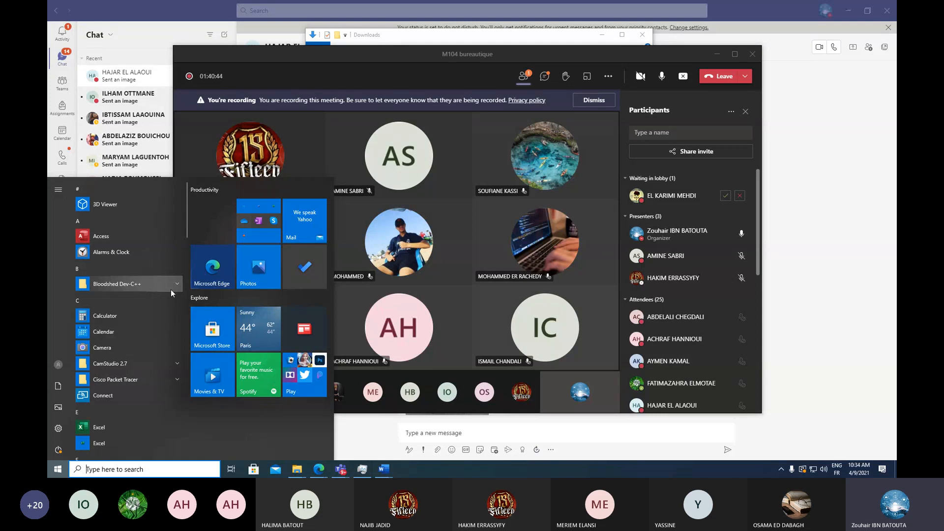
pyautogui.scroll(-3, 120, 431)
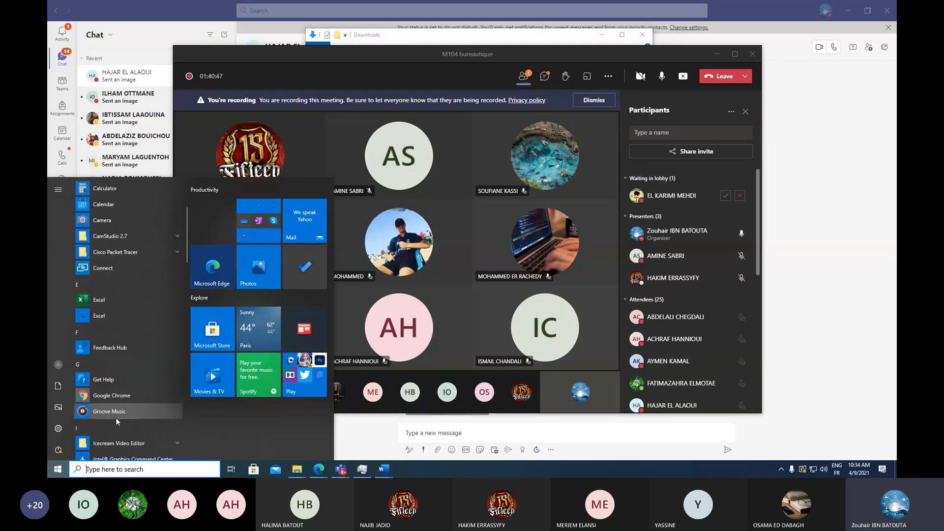
pyautogui.scroll(-5, 126, 384)
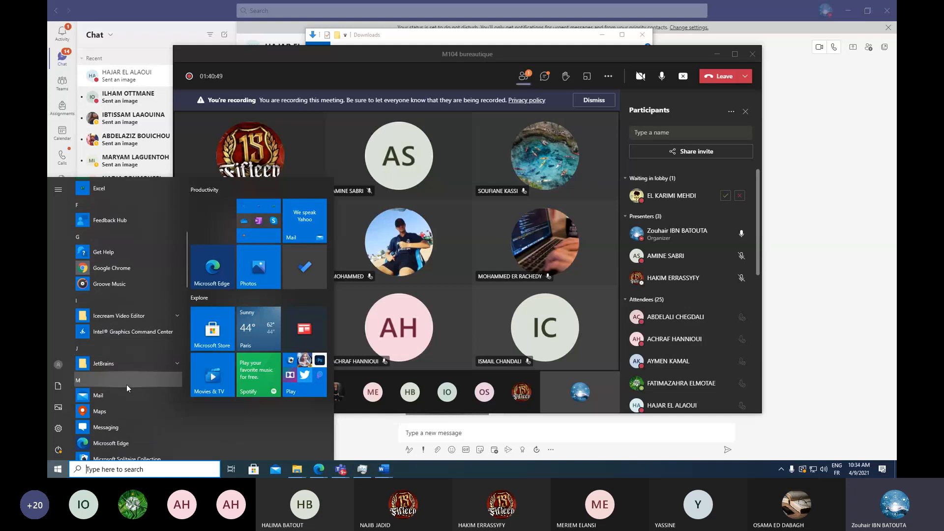
pyautogui.scroll(-6, 126, 388)
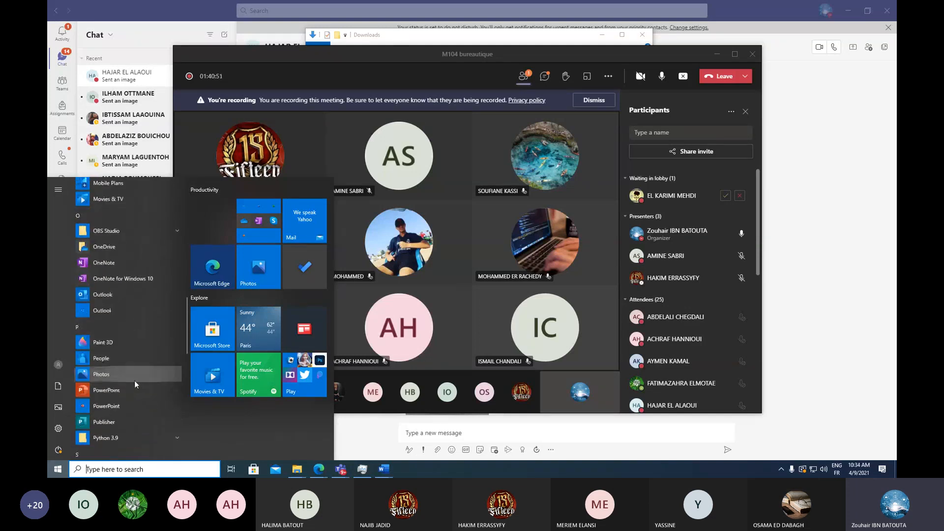
pyautogui.scroll(-12, 138, 380)
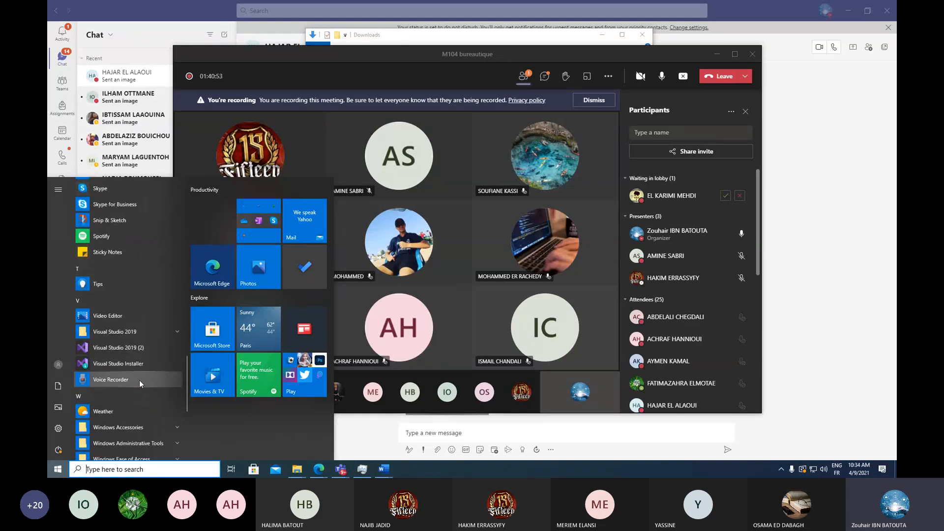
pyautogui.scroll(-2, 140, 384)
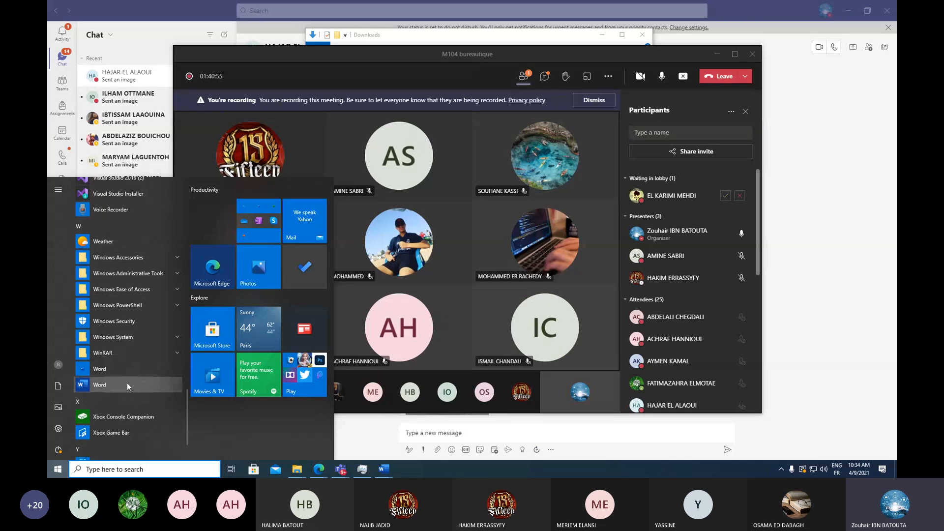
pyautogui.click(126, 386)
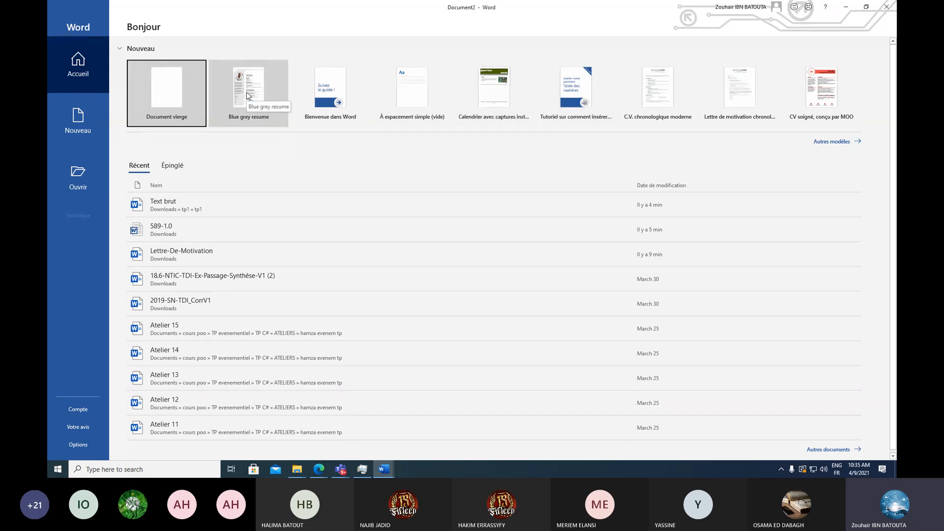
# - Create a blank document and enter the text "Bonjour" on its first line
pyautogui.click(173, 94)
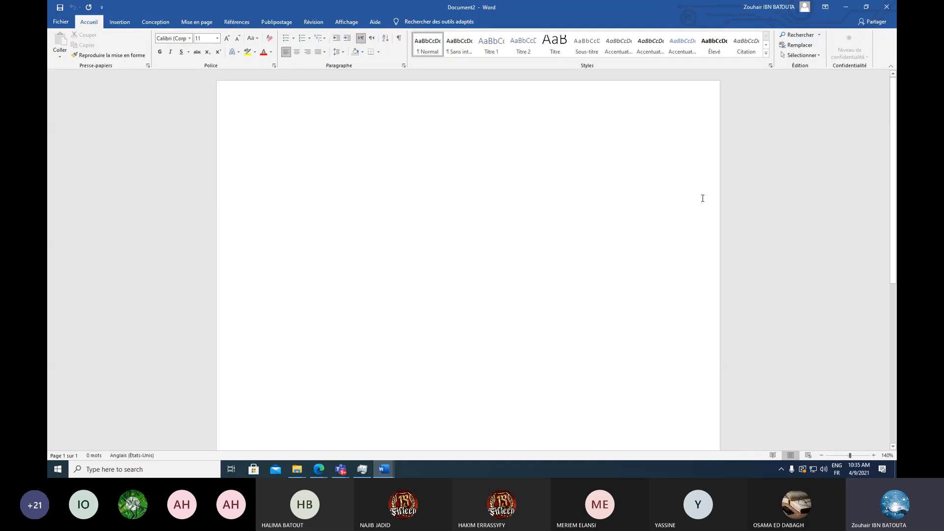
pyautogui.scroll(1, 703, 198)
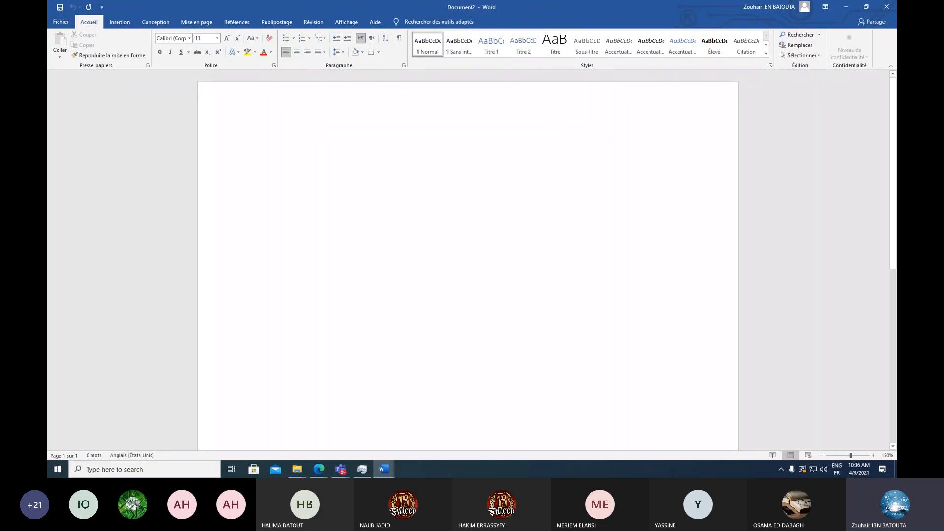
pyautogui.write('Bonjour')
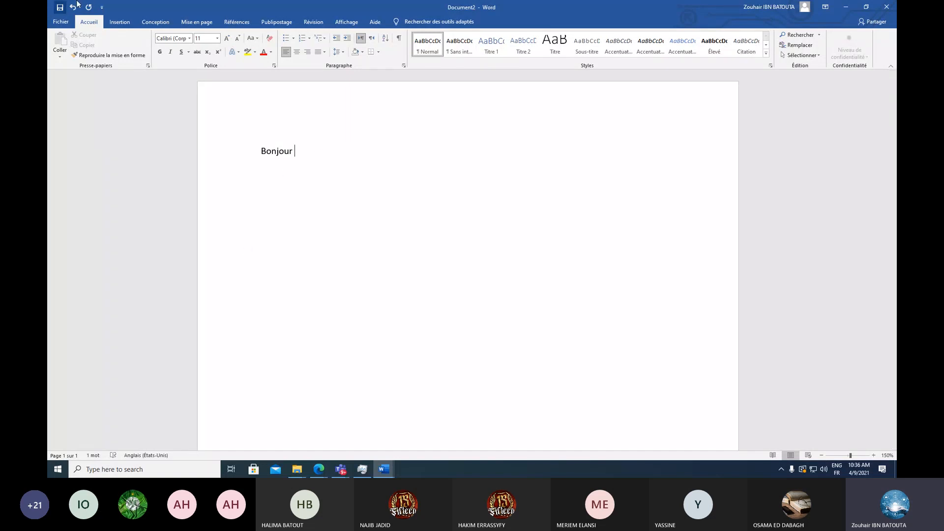
# - Add the Nouveau command to the Quick Access Toolbar
pyautogui.click(61, 23)
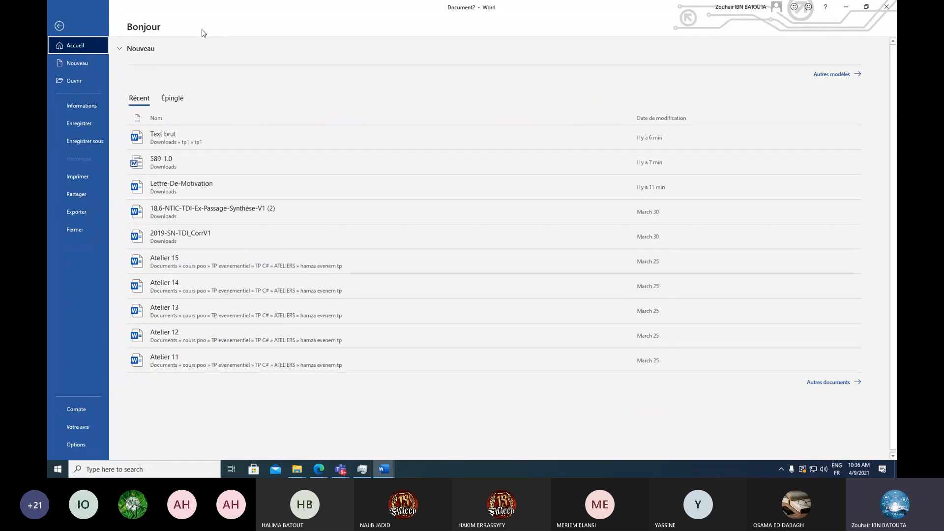
pyautogui.press('Escape')
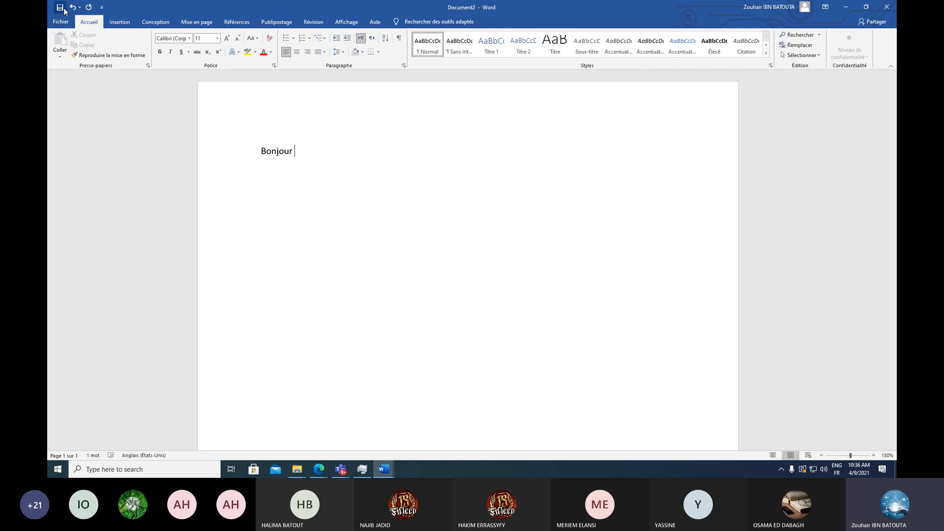
pyautogui.click(100, 8)
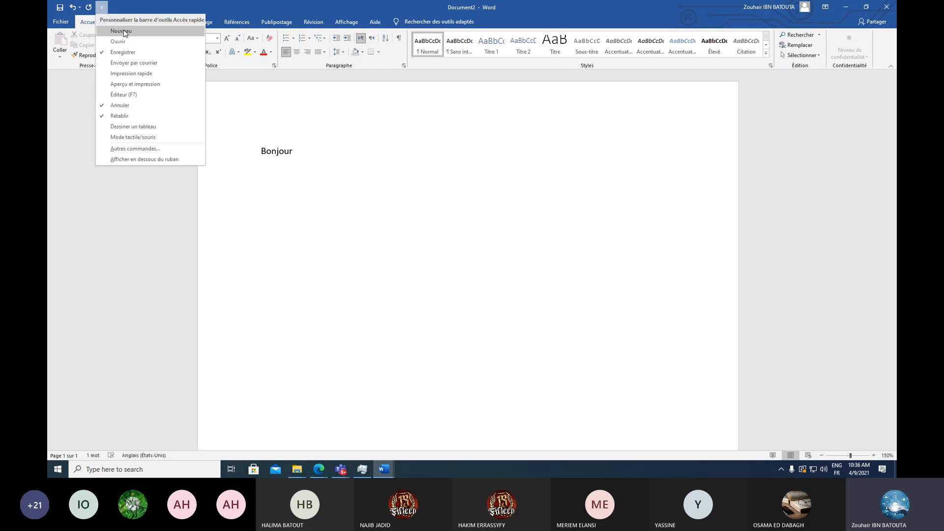
pyautogui.click(133, 33)
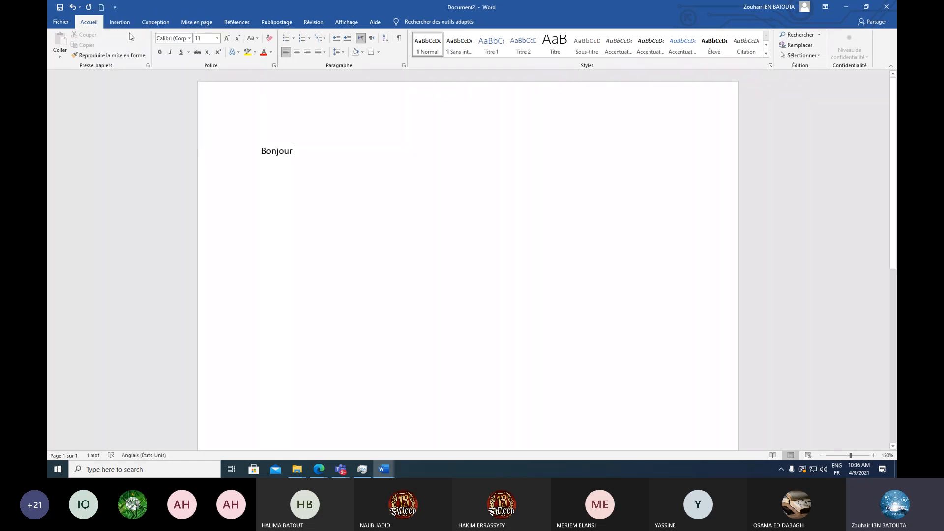
pyautogui.click(114, 7)
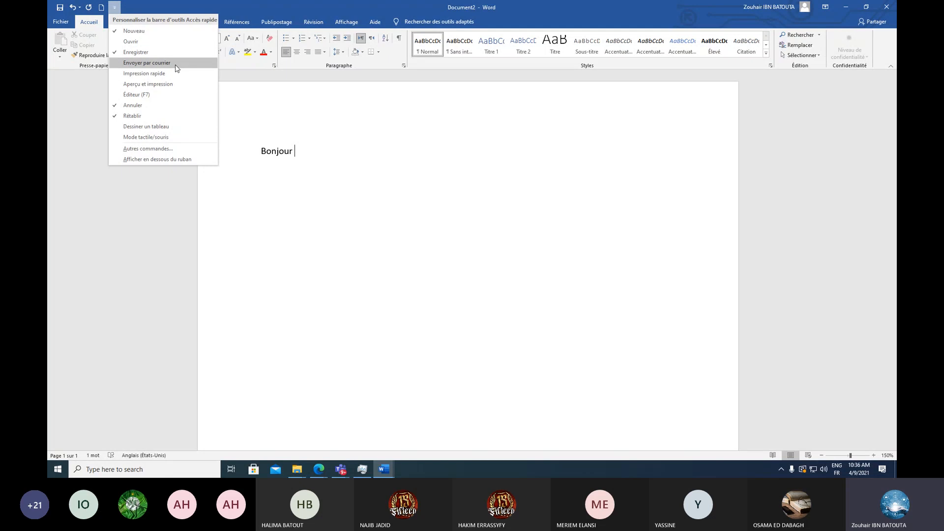
pyautogui.click(279, 118)
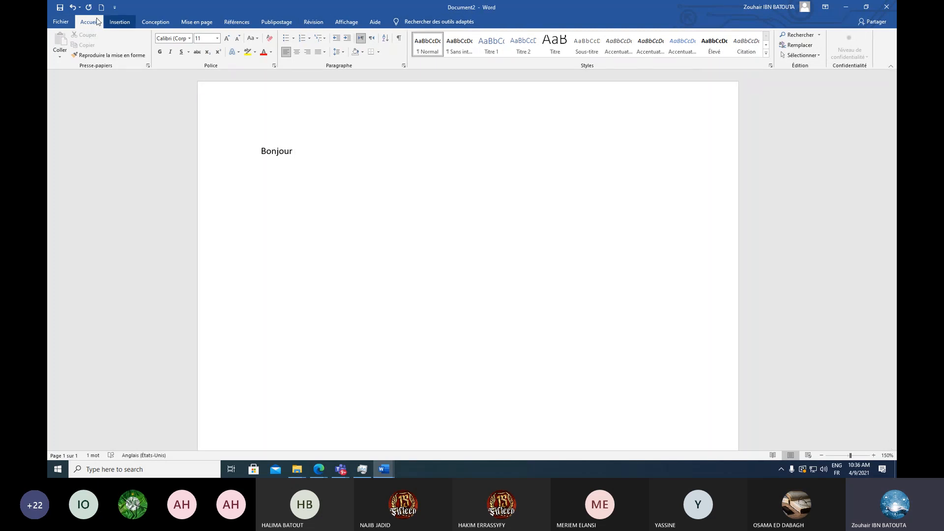
# - Examine the file pages for opening, saving and saving the document under another name, then return to the document
pyautogui.click(59, 22)
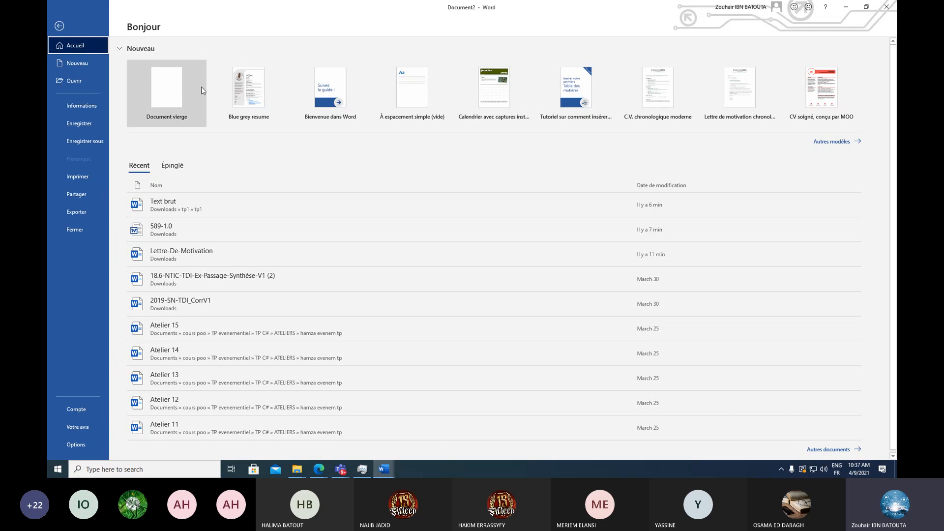
pyautogui.click(80, 80)
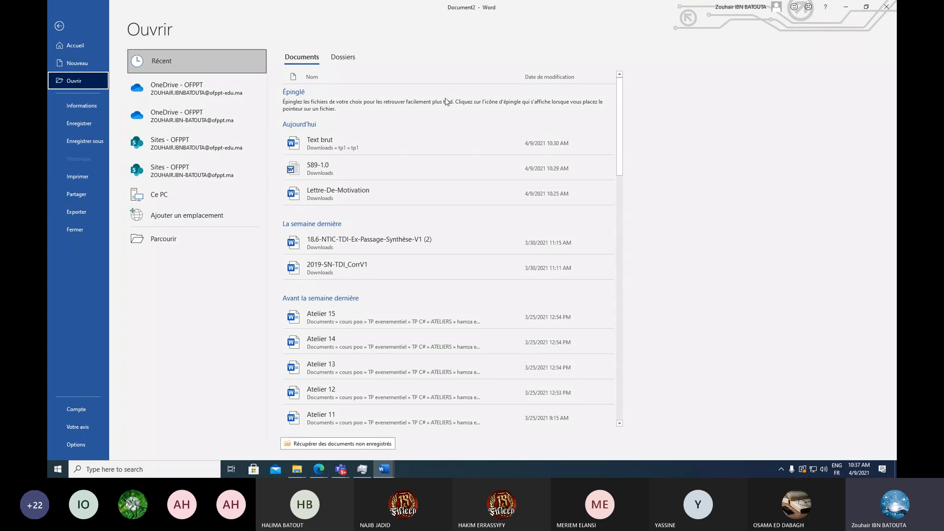
pyautogui.click(93, 125)
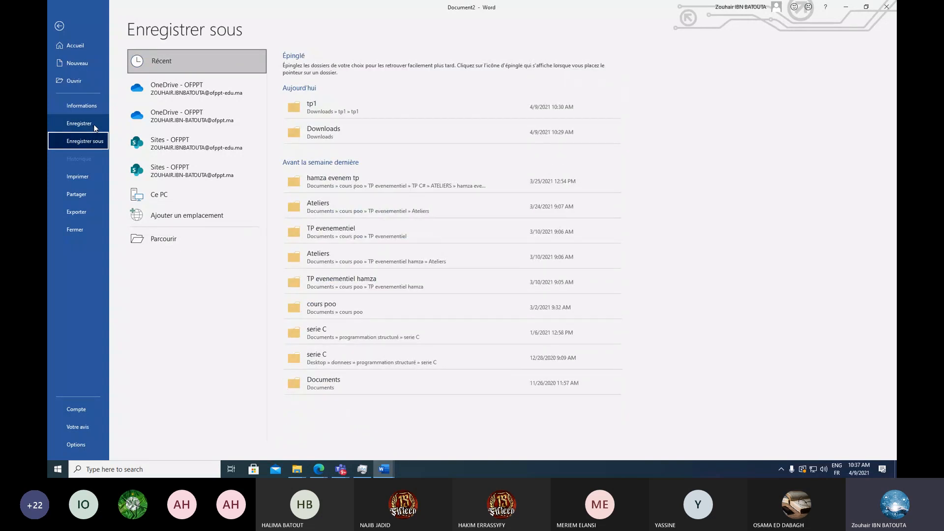
pyautogui.click(95, 127)
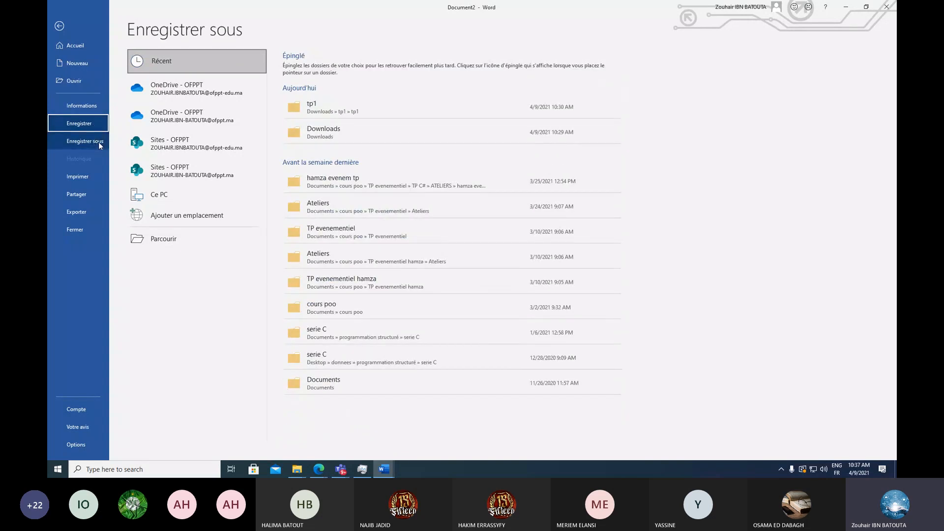
pyautogui.click(98, 142)
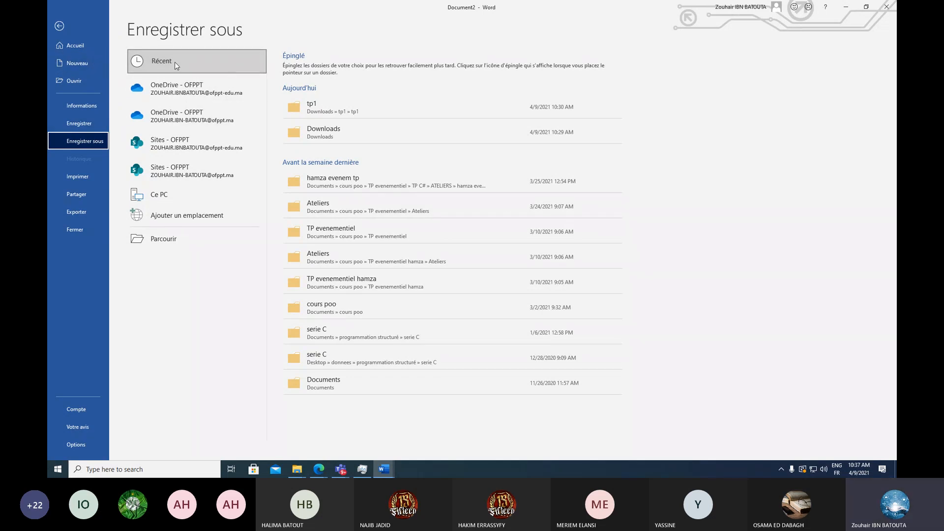
pyautogui.press('Escape')
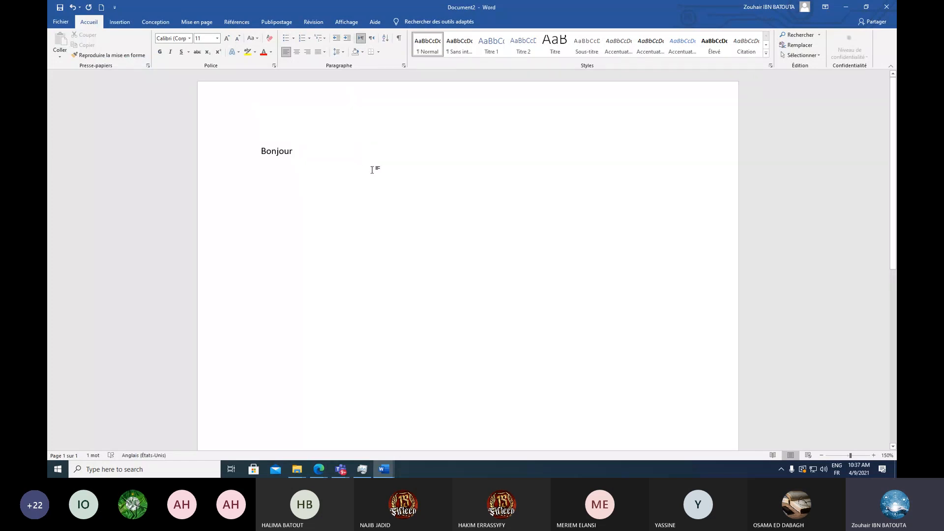
# - Save the document as "fichier 1" in the Documents folder
pyautogui.hotkey('ctrl', 's')
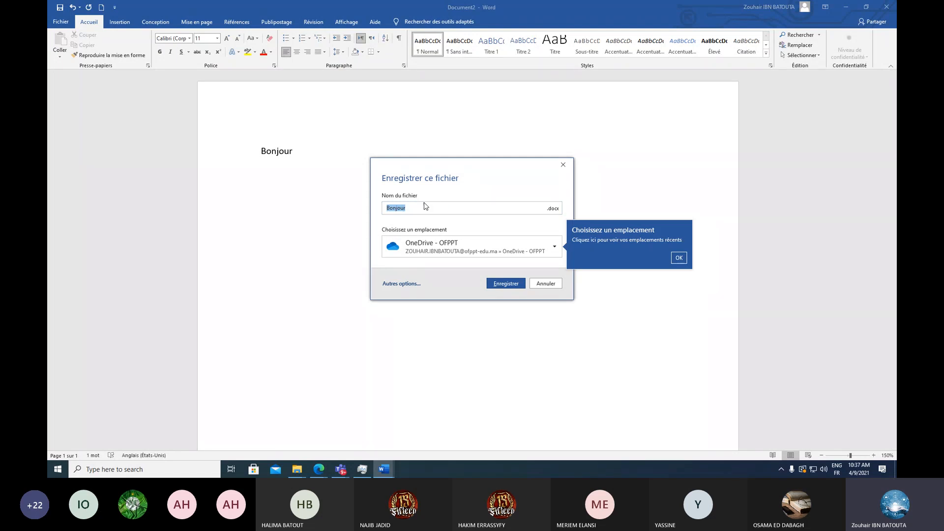
pyautogui.click(426, 206)
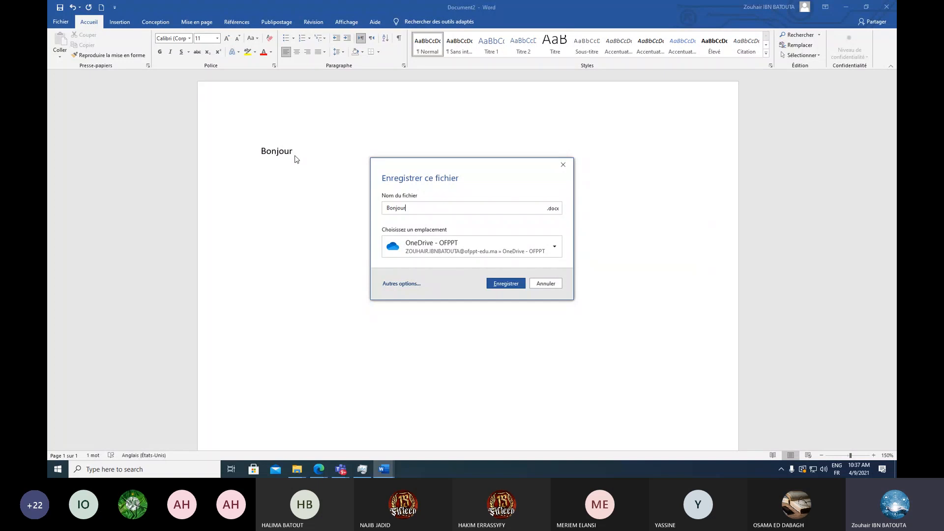
pyautogui.doubleClick(418, 207)
pyautogui.write('fichier 1')
pyautogui.click(558, 256)
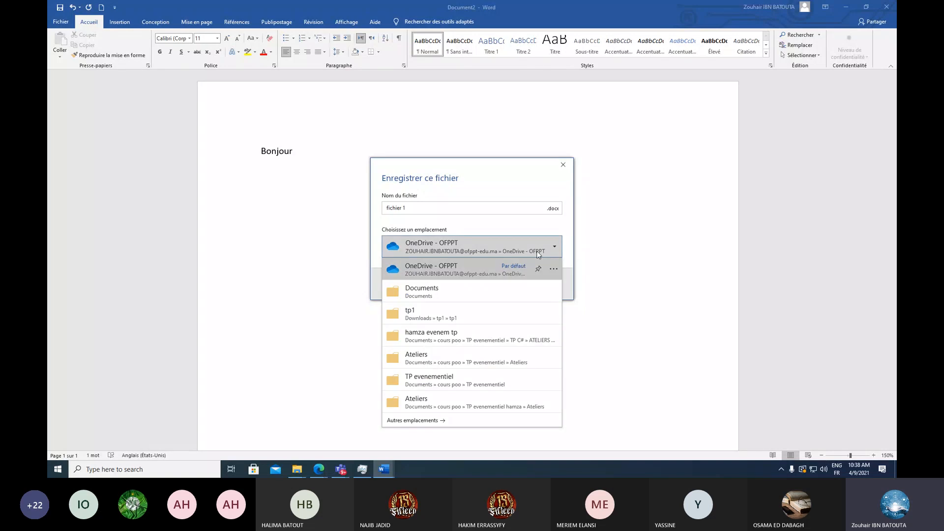
pyautogui.click(465, 290)
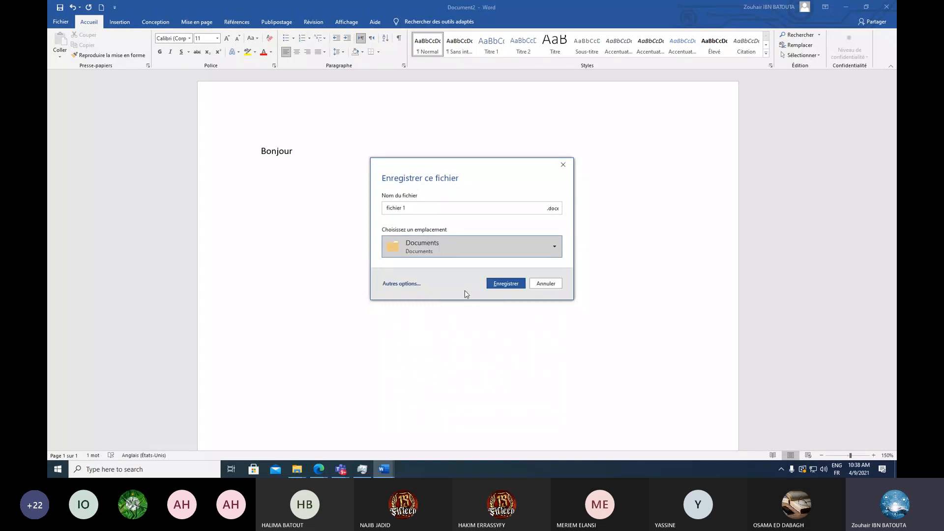
pyautogui.click(498, 285)
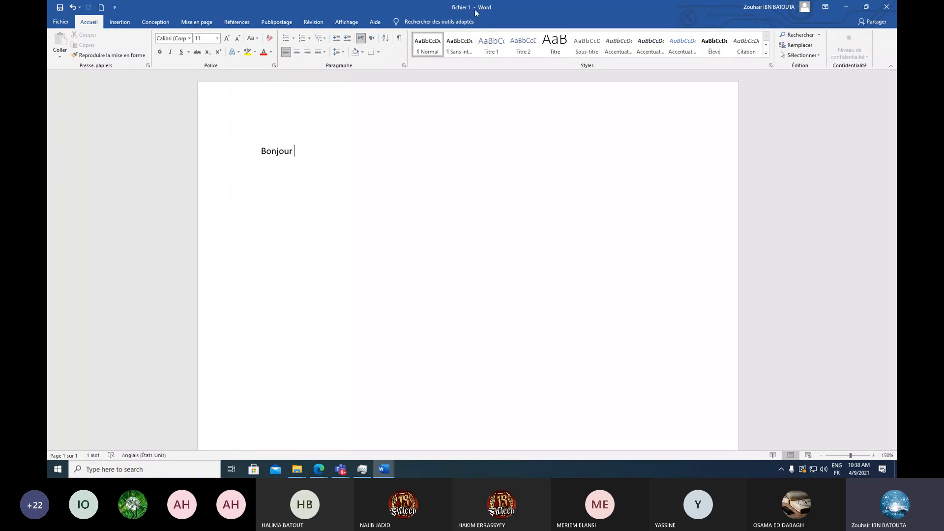
# - Reduce the document window to a smaller size, move it slightly upward, and maximize it again
pyautogui.click(866, 7)
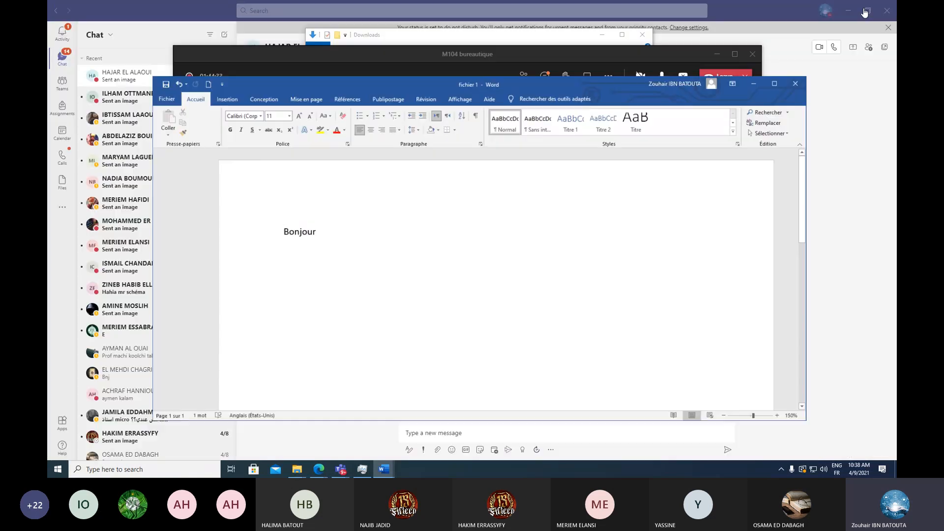
pyautogui.moveTo(627, 90); pyautogui.dragTo(626, 66)
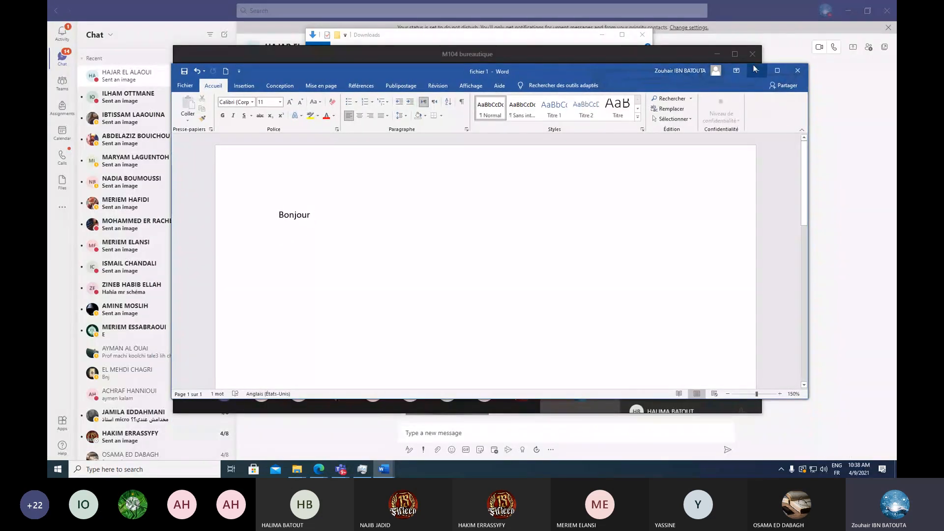
pyautogui.click(779, 72)
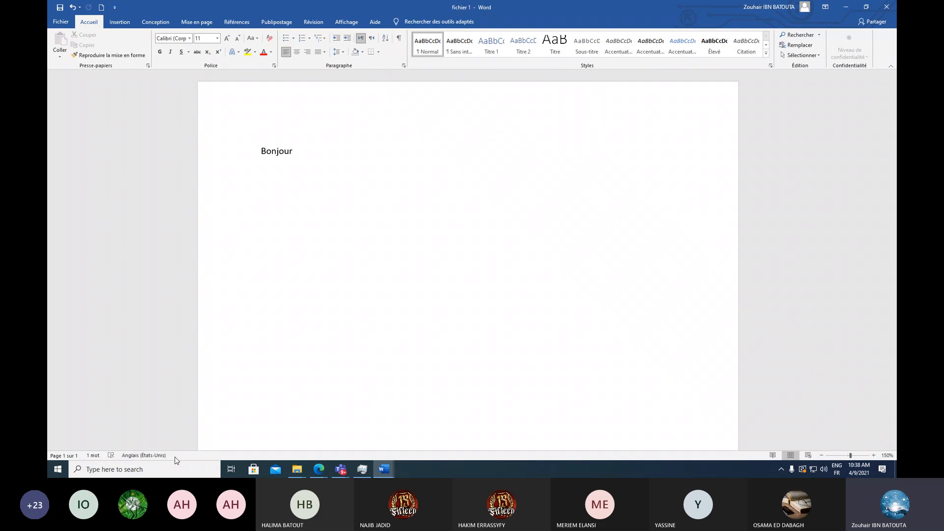
# - Examine the customization options of the status bar and close them without changes
pyautogui.rightClick(232, 456)
pyautogui.rightClick(219, 456)
pyautogui.rightClick(206, 457)
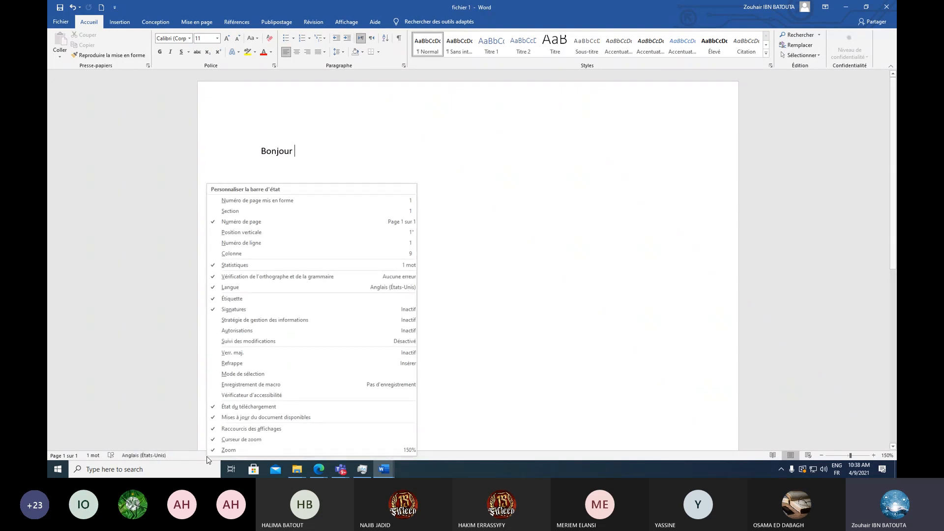
pyautogui.click(197, 457)
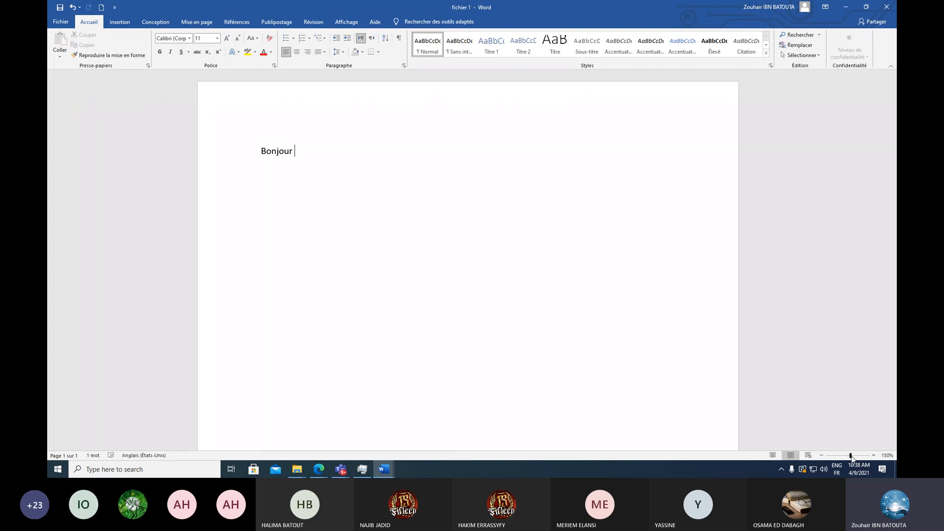
# - Zoom the document to 188% and review the status bar customization options without changing them
pyautogui.moveTo(853, 457); pyautogui.dragTo(852, 458)
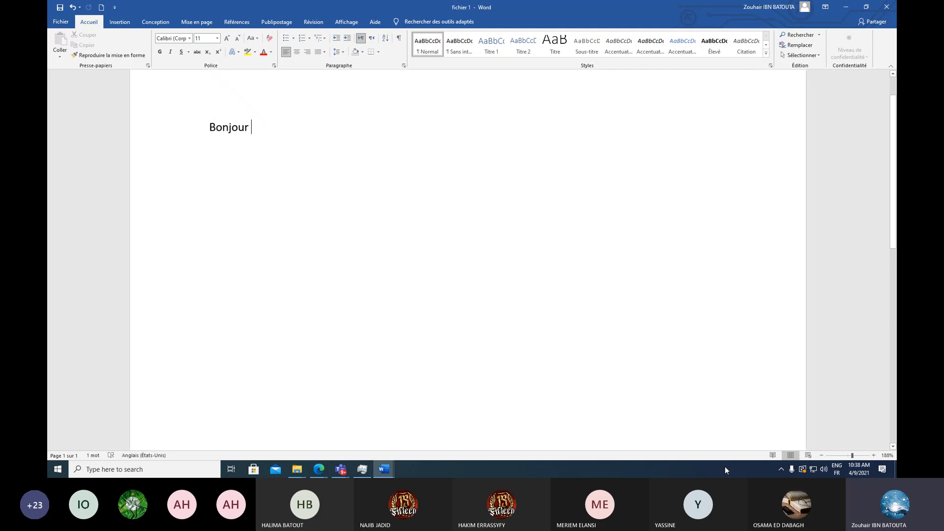
pyautogui.rightClick(634, 459)
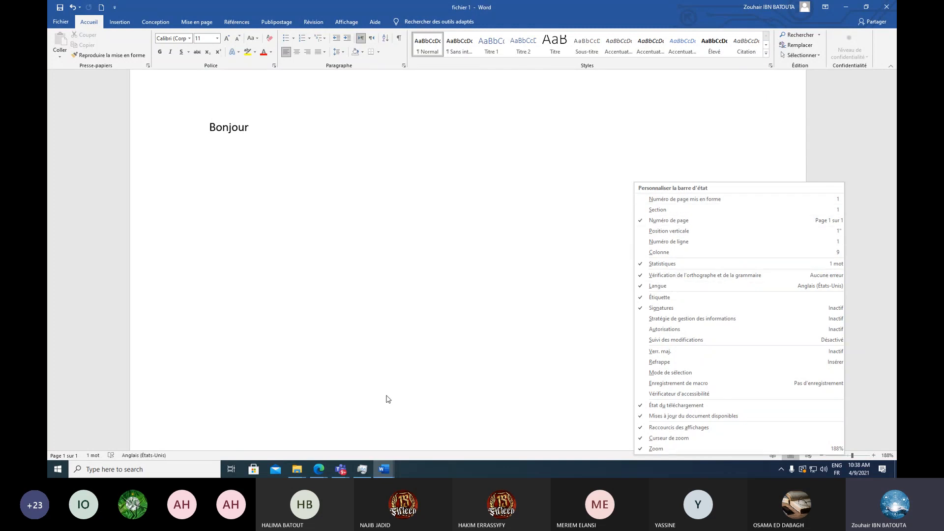
pyautogui.click(326, 382)
# - Set the proofing language of the text to Français (France)
pyautogui.click(156, 455)
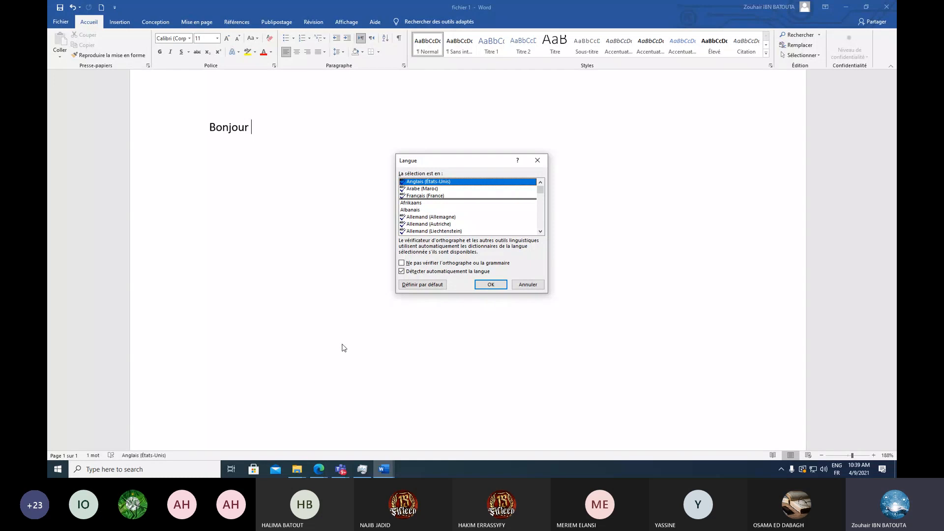
pyautogui.click(488, 197)
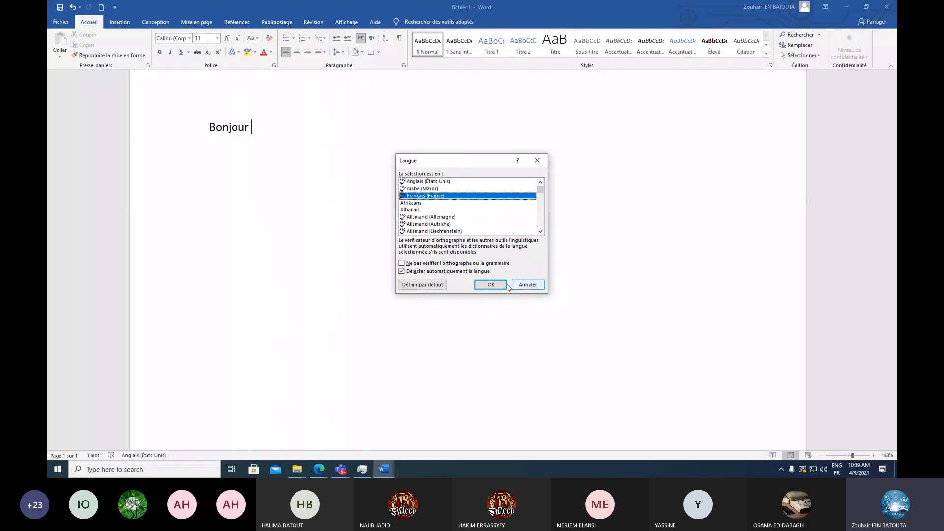
pyautogui.click(497, 284)
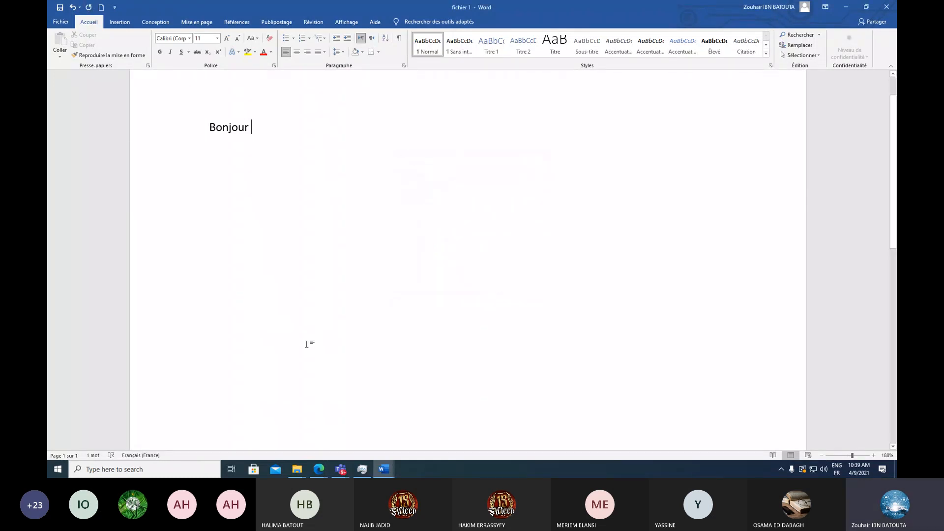
# - Examine the file start page with its templates and recent documents, and return to the document
pyautogui.click(60, 22)
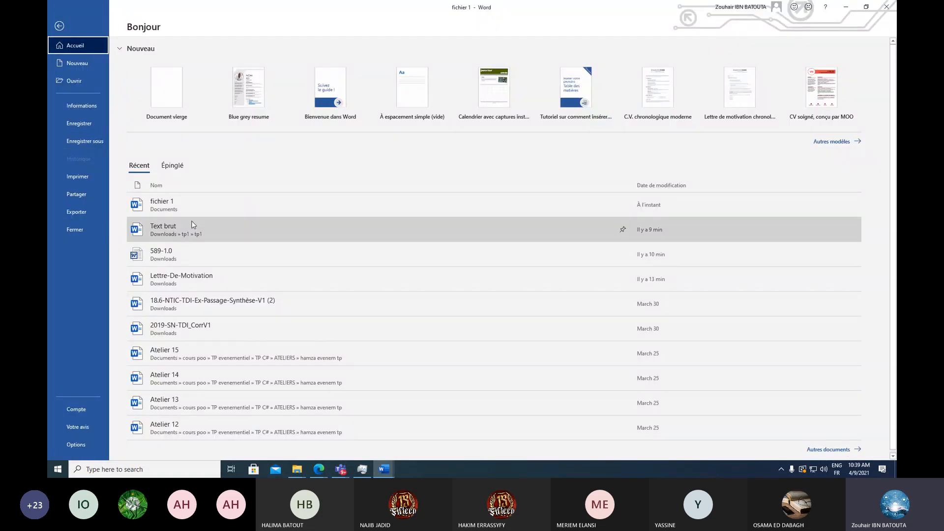
pyautogui.press('Escape')
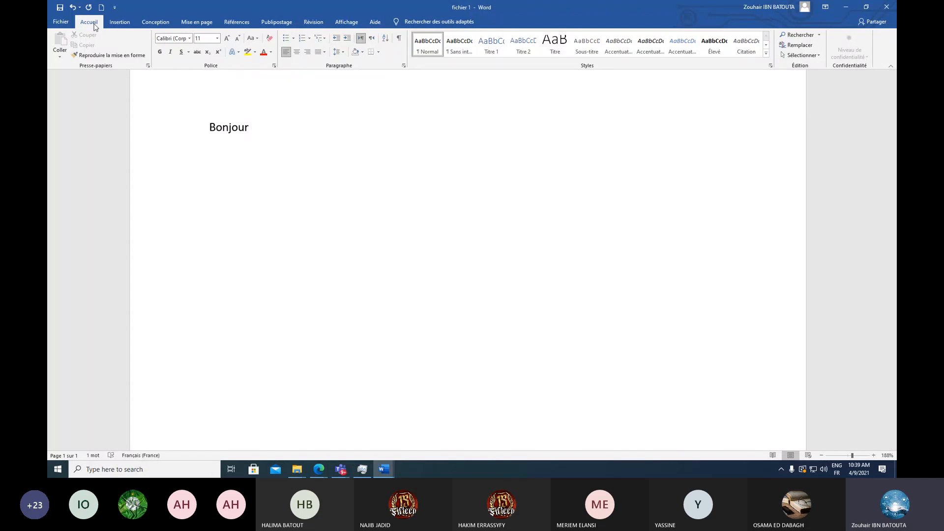
pyautogui.click(57, 23)
pyautogui.press('Escape')
# - Examine the insertion commands, including the gallery of shapes, and close the gallery without inserting anything
pyautogui.click(120, 23)
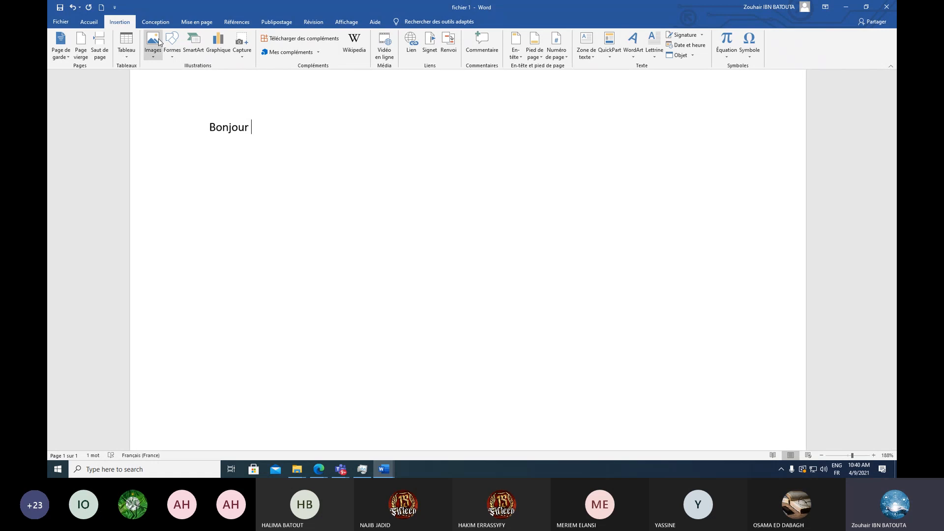
pyautogui.click(174, 55)
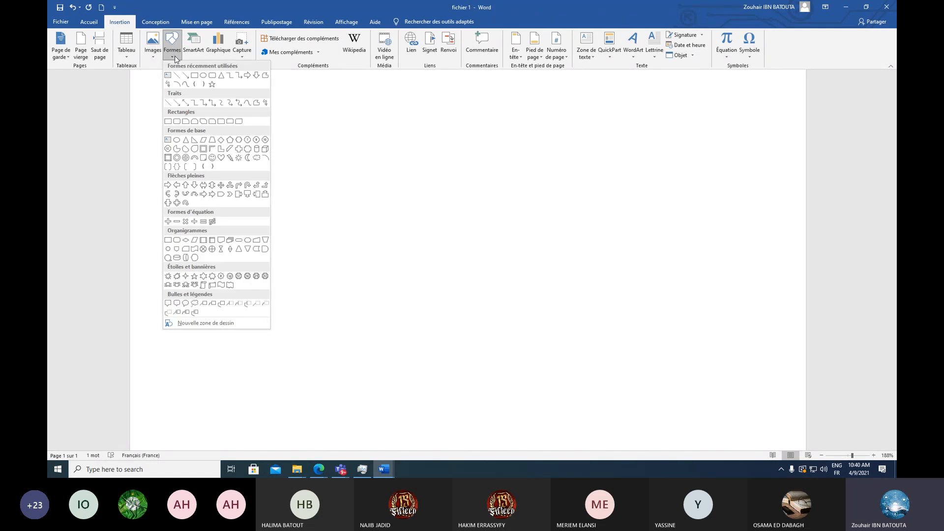
pyautogui.click(208, 6)
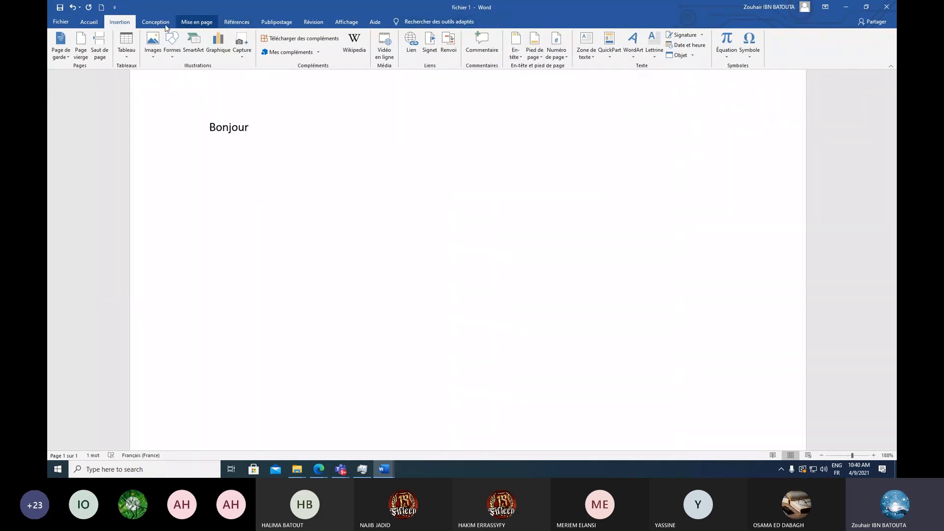
# - Examine the page layout, design, references, mailings, review and view commands, and return to the basic formatting commands
pyautogui.click(197, 22)
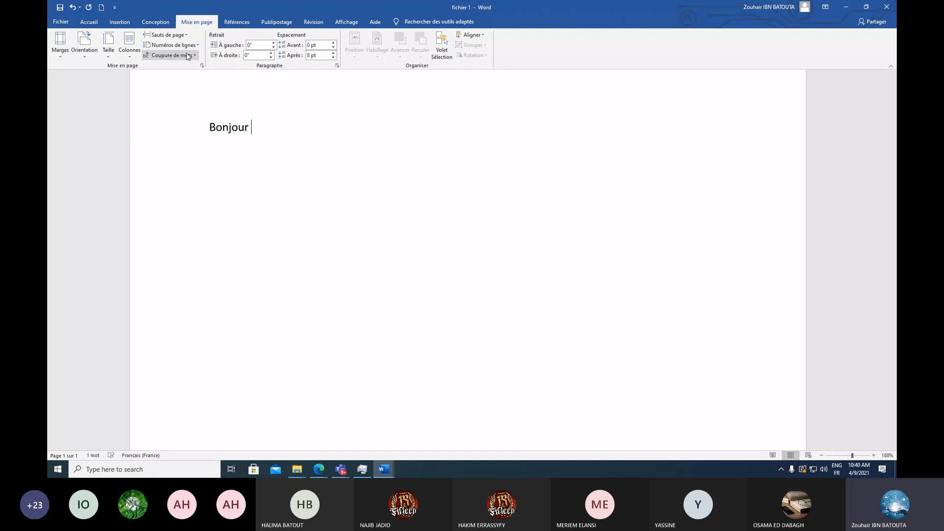
pyautogui.click(157, 22)
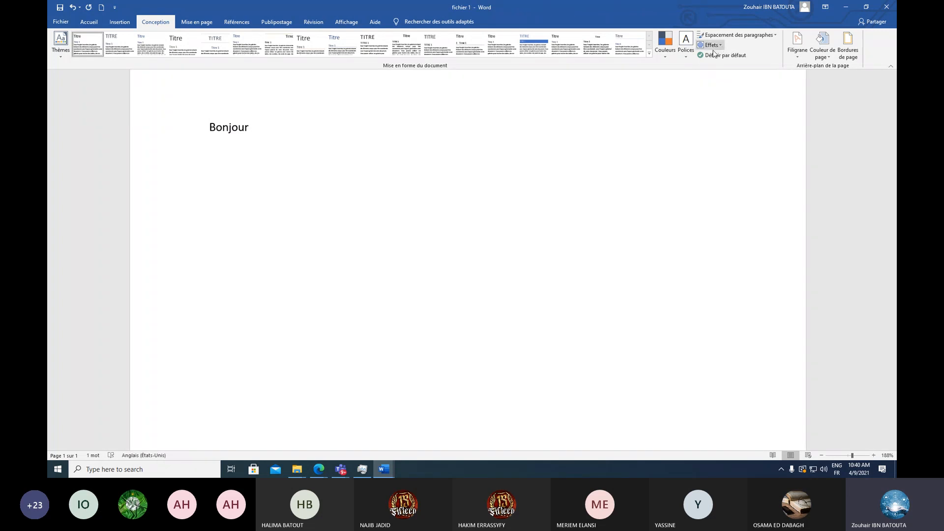
pyautogui.click(237, 21)
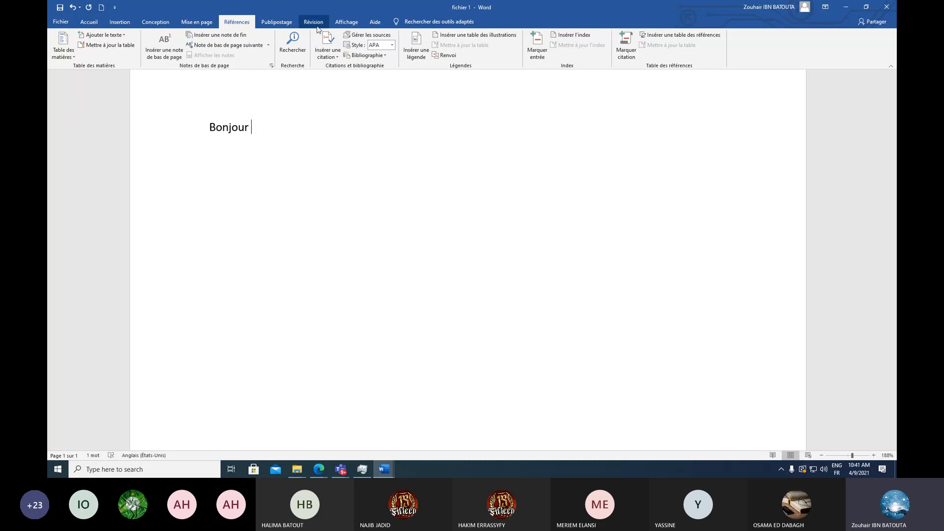
pyautogui.click(279, 22)
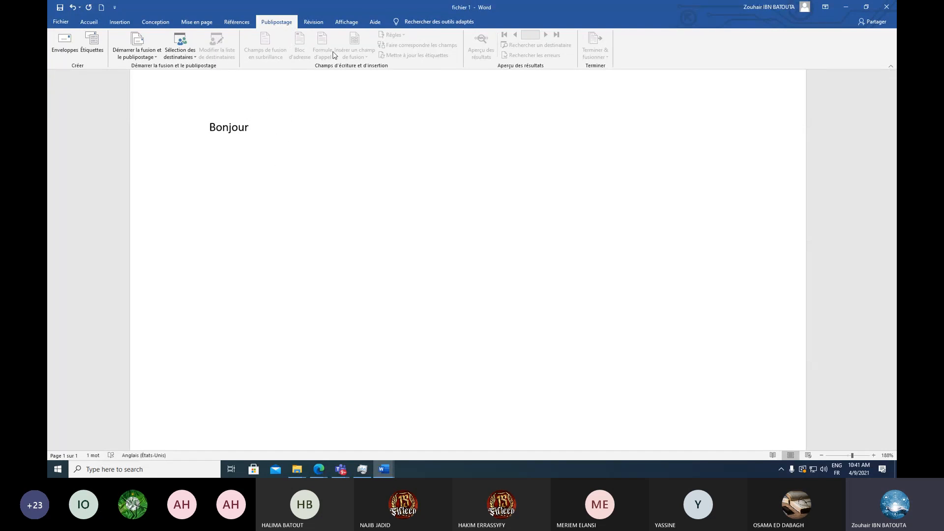
pyautogui.click(315, 23)
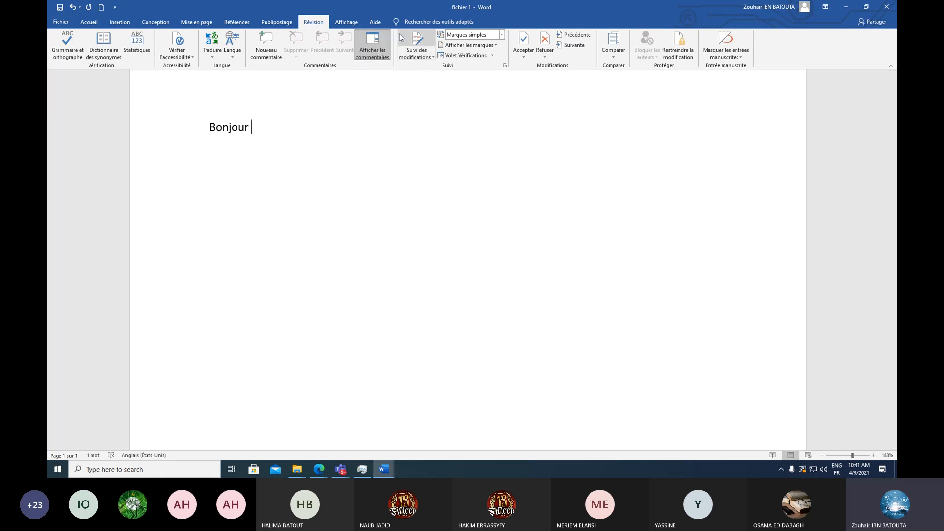
pyautogui.click(347, 22)
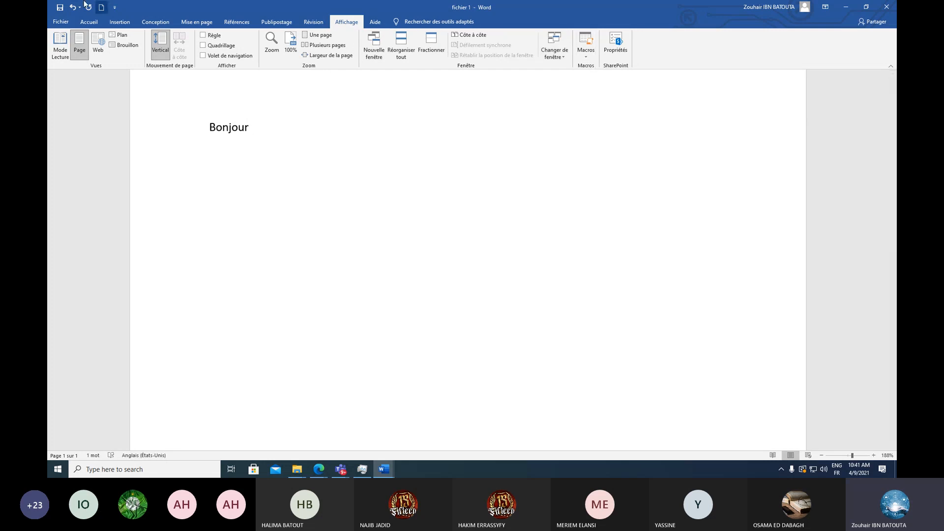
pyautogui.click(85, 22)
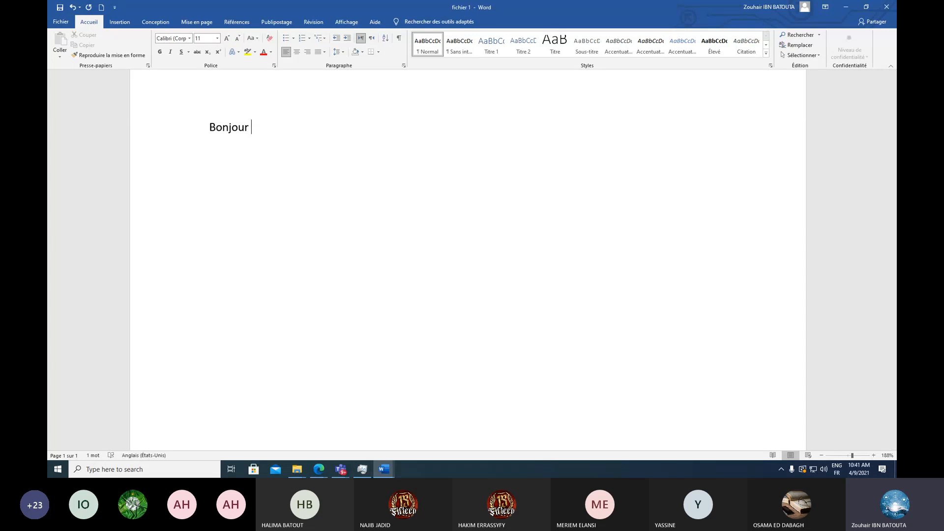
# - Switch to the 589-1.0 document and copy the two paragraphs starting with "Etant actuellement" and "En effet"
pyautogui.moveTo(386, 472)
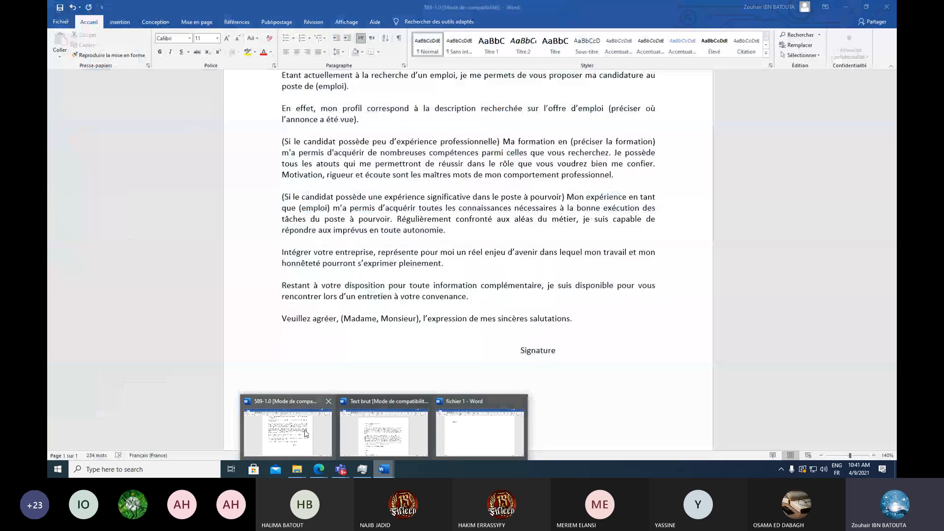
pyautogui.click(306, 434)
pyautogui.scroll(4, 301, 187)
pyautogui.scroll(-2, 287, 147)
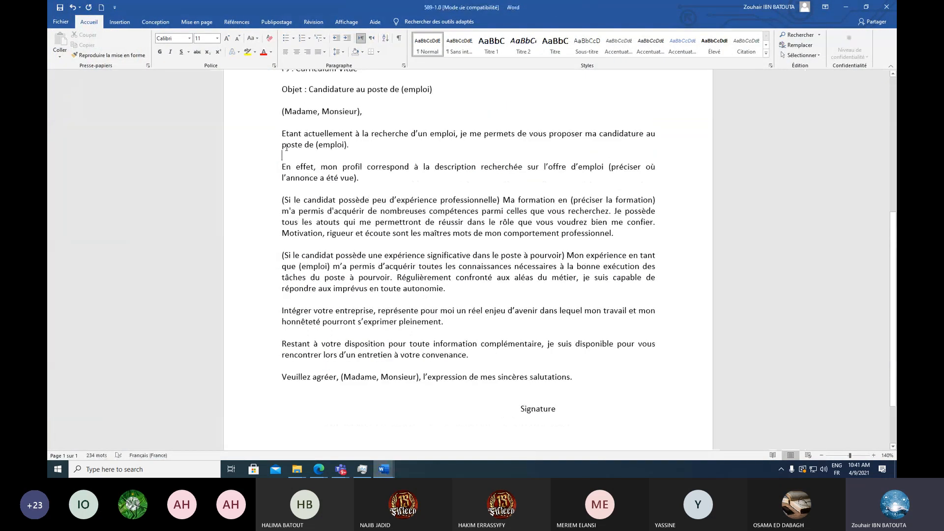
pyautogui.moveTo(282, 133); pyautogui.dragTo(285, 189)
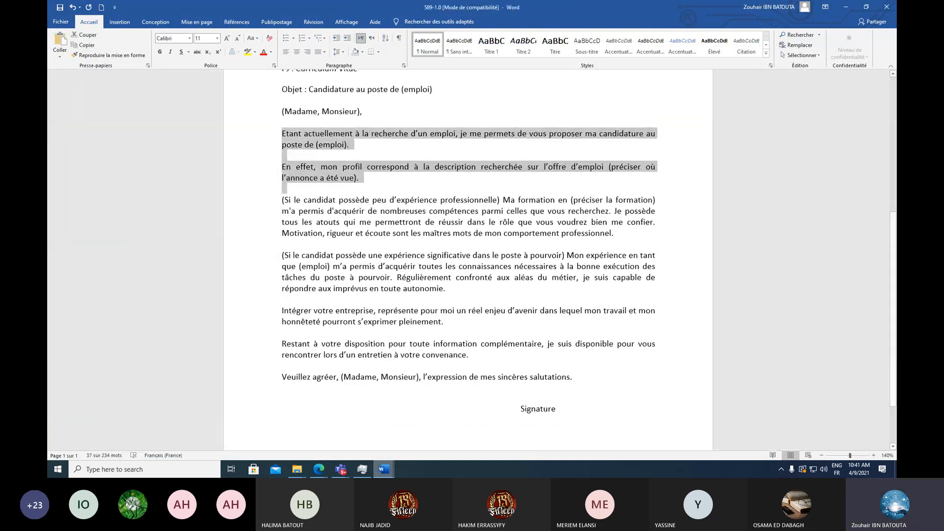
# - Return to the fichier 1 document and replace "Bonjour" with the copied paragraphs
pyautogui.moveTo(396, 471)
pyautogui.click(449, 413)
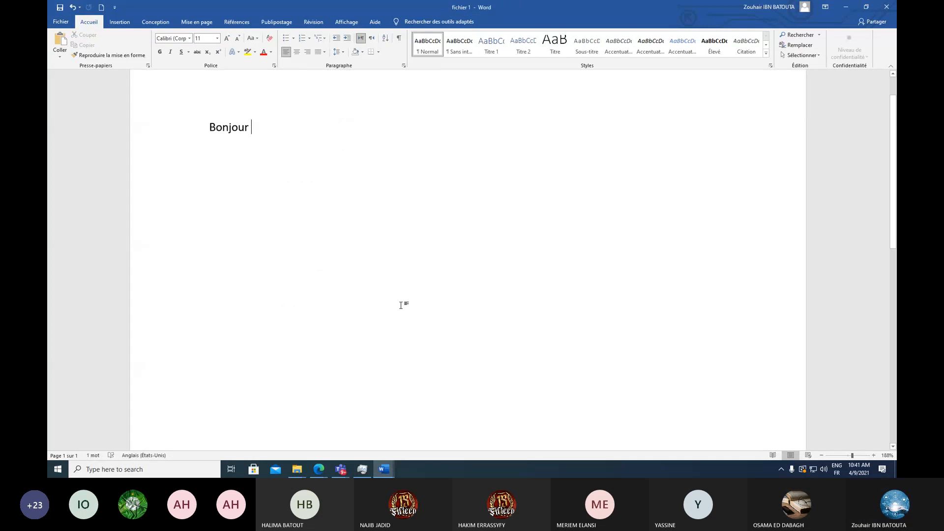
pyautogui.tripleClick(222, 127)
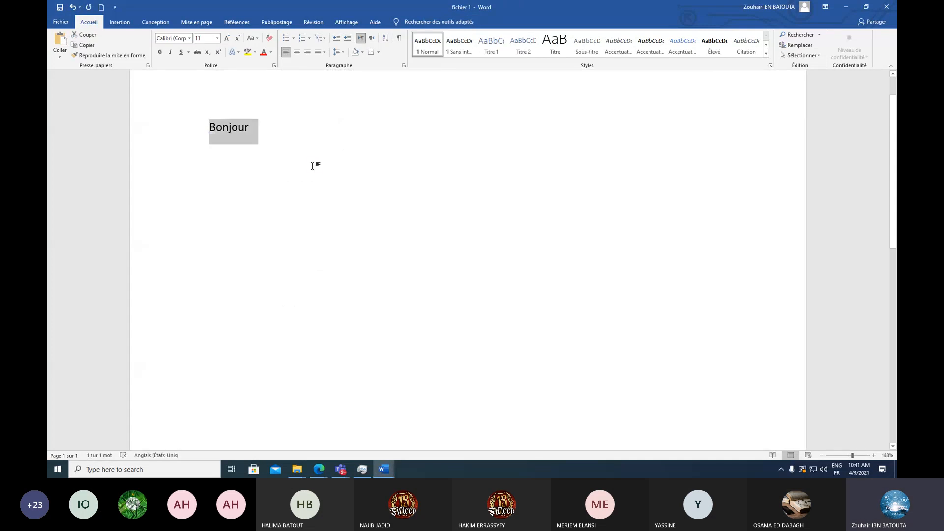
pyautogui.hotkey('ctrl', 'v')
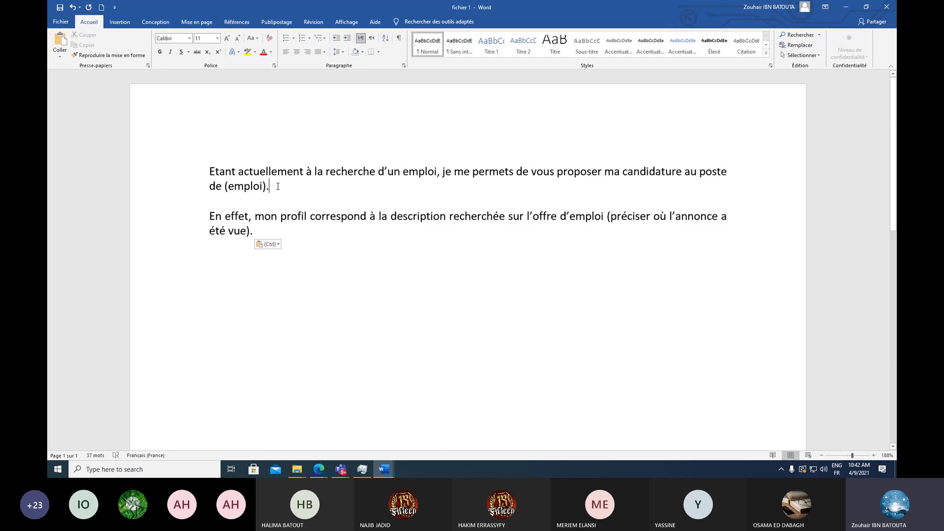
# - Examine the paste options for the inserted text and close them without choosing one
pyautogui.click(278, 245)
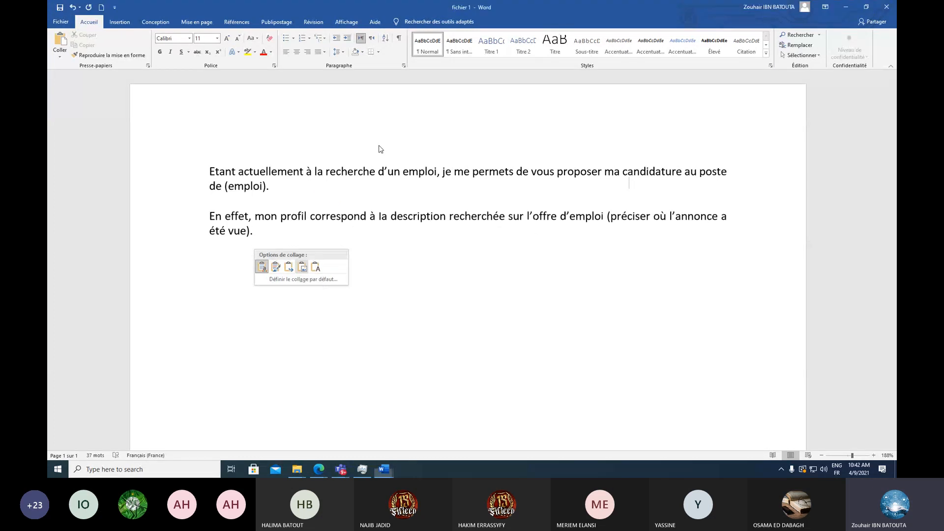
pyautogui.click(348, 181)
pyautogui.click(342, 192)
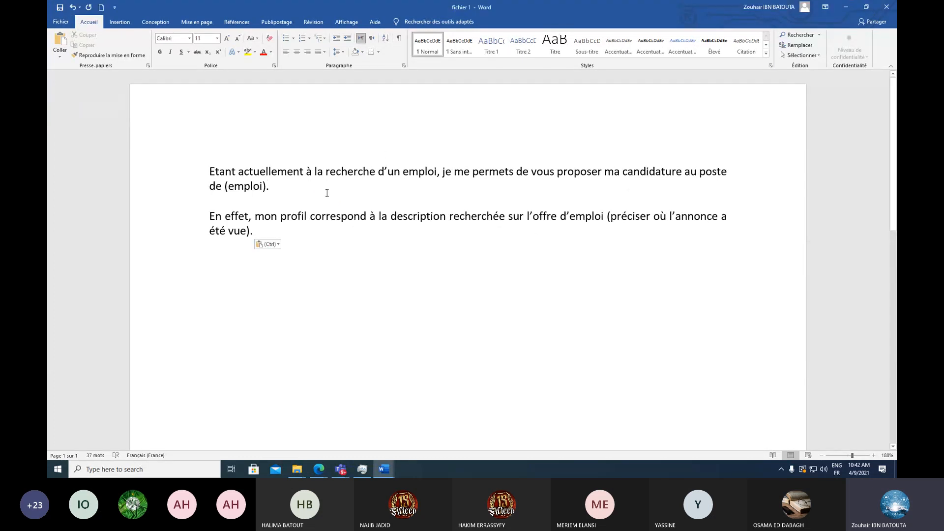
# - Remove the blank line between the two pasted paragraphs
pyautogui.click(266, 202)
pyautogui.press('Return')
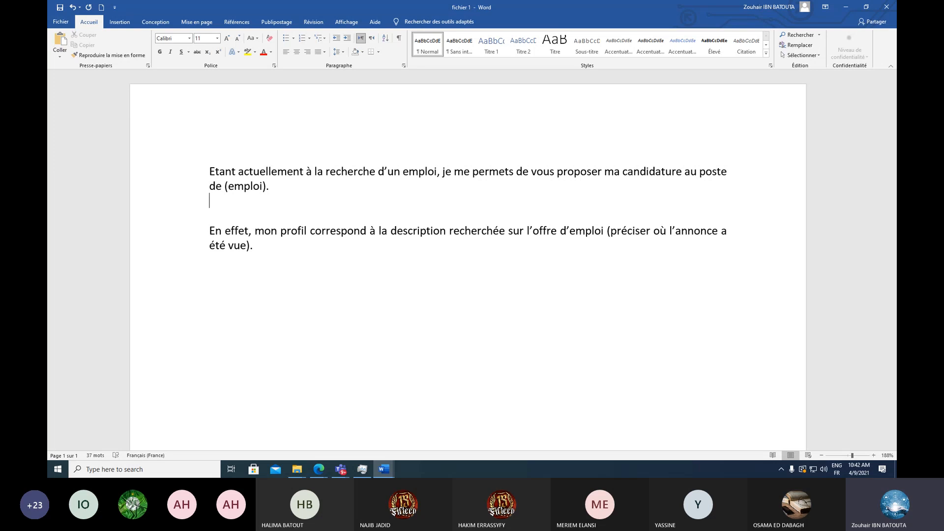
pyautogui.press('Delete')
pyautogui.press('Delete')
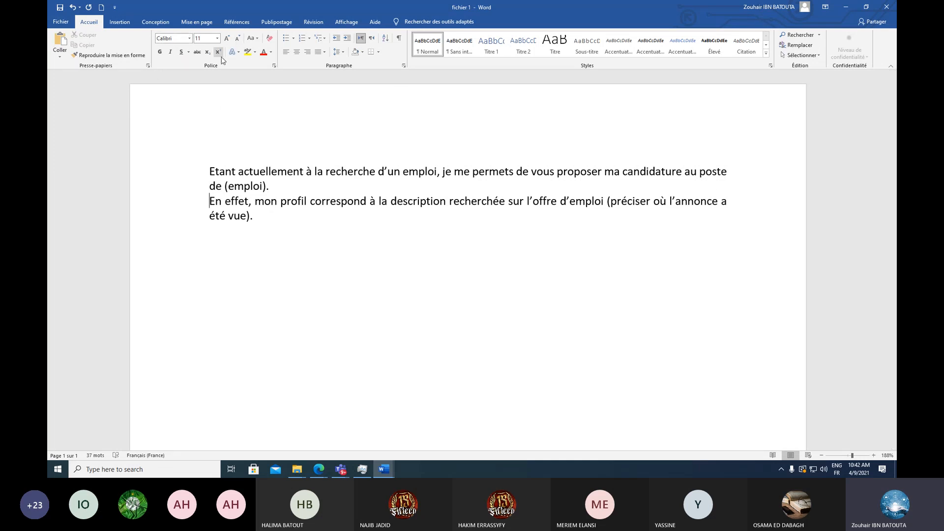
# - Change the font of the first paragraph to Times New Roman
pyautogui.moveTo(207, 169); pyautogui.dragTo(276, 186)
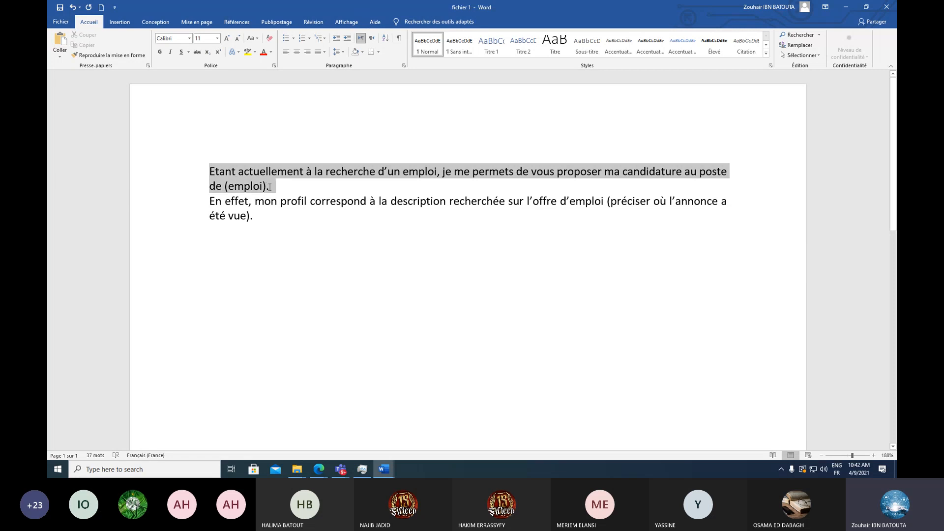
pyautogui.click(189, 38)
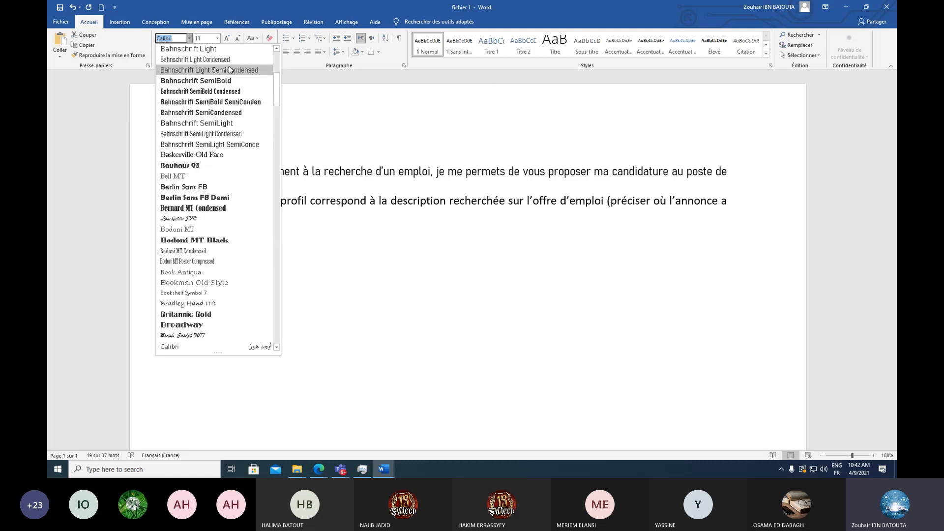
pyautogui.write('T')
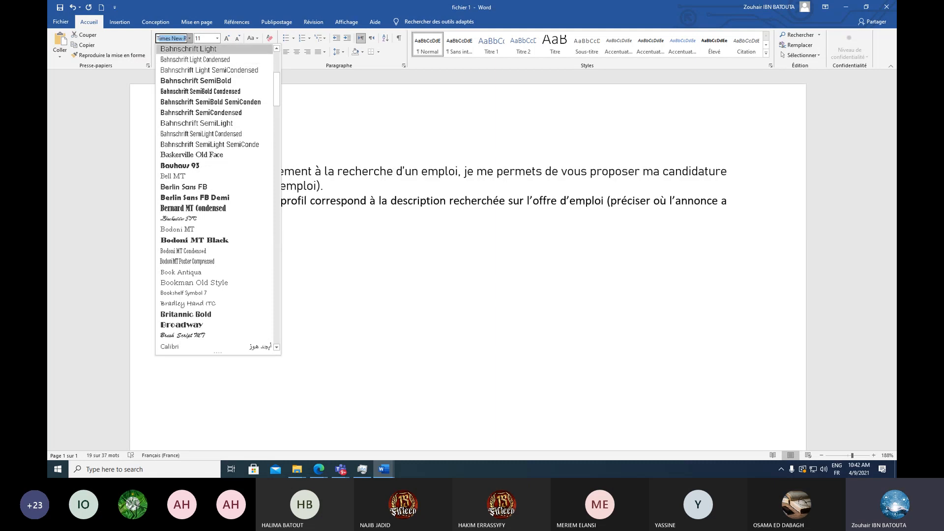
pyautogui.write('ime')
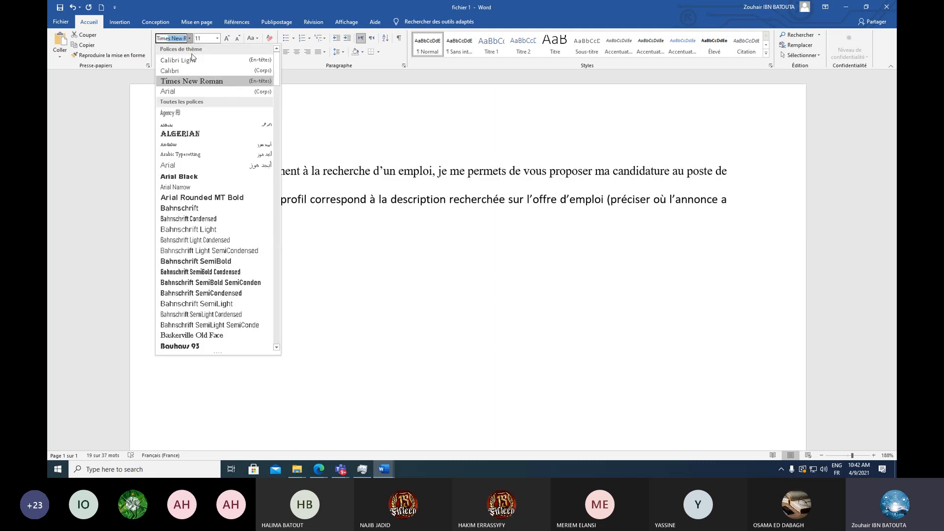
pyautogui.click(223, 81)
pyautogui.click(257, 199)
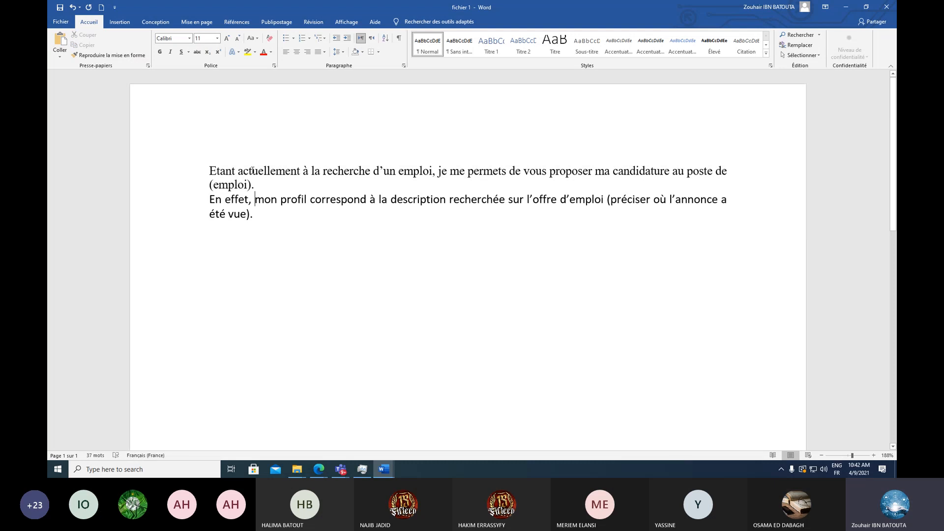
# - Set the font size of the first paragraph to 14
pyautogui.click(220, 168)
pyautogui.tripleClick(211, 171)
pyautogui.click(204, 38)
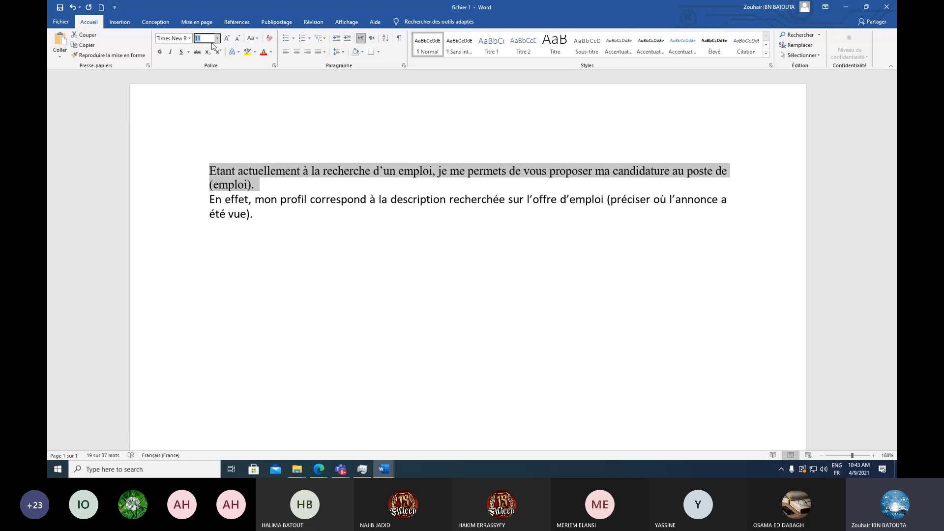
pyautogui.write('14')
pyautogui.press('Return')
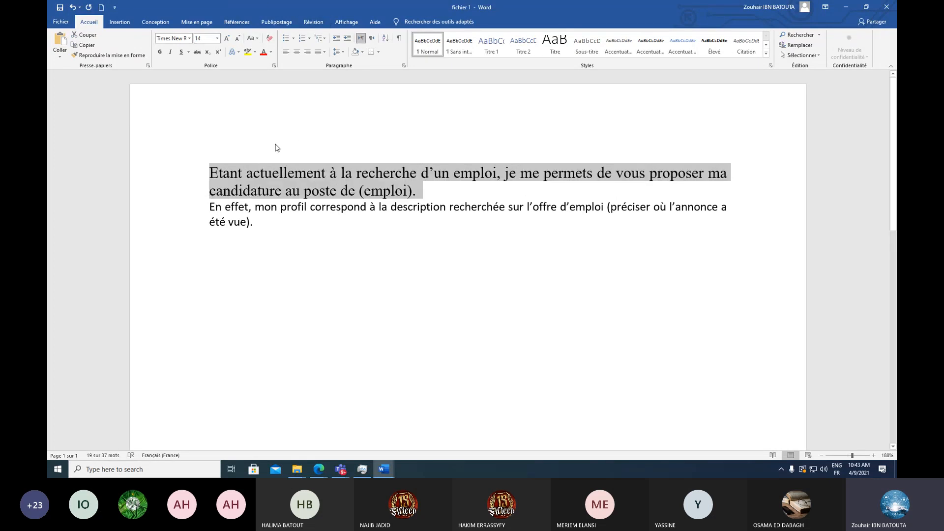
# - Set the font size of the first paragraph to 12
pyautogui.click(213, 38)
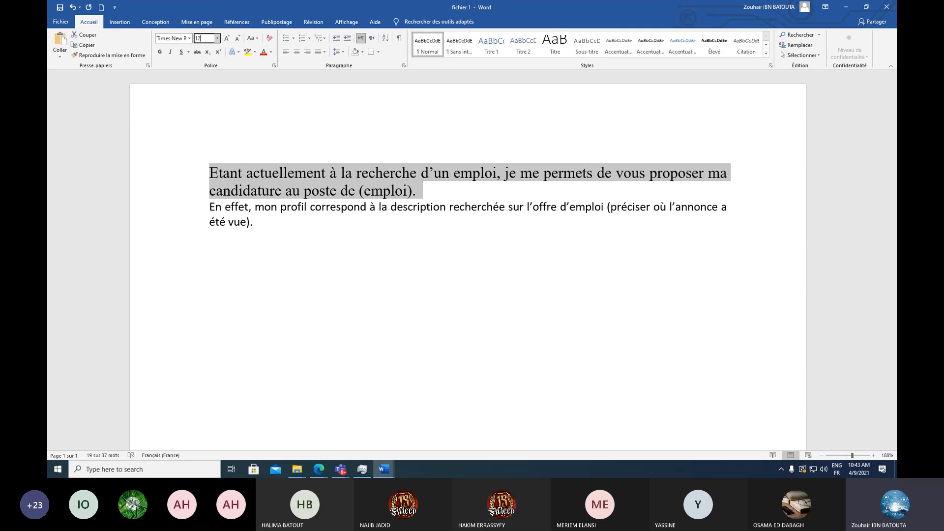
pyautogui.press('Return')
pyautogui.click(309, 187)
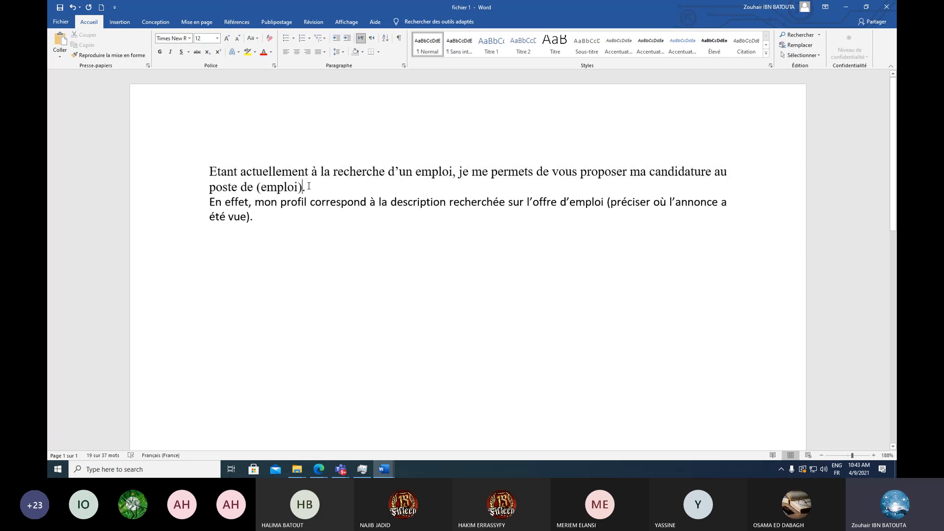
pyautogui.moveTo(309, 187); pyautogui.dragTo(210, 173)
pyautogui.click(248, 219)
pyautogui.moveTo(249, 220); pyautogui.dragTo(219, 206)
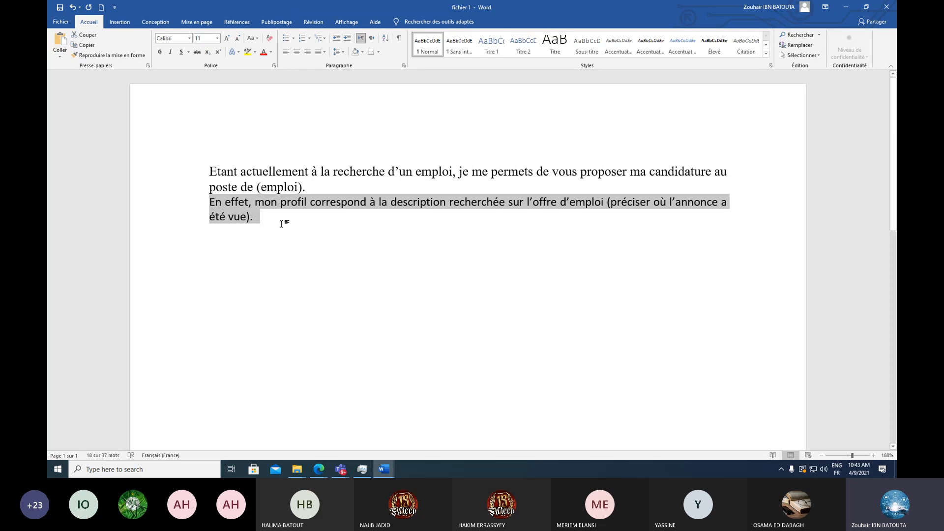
# - Increase the first paragraph's font size by one step and shrink it back, twice in a row
pyautogui.click(310, 187)
pyautogui.moveTo(310, 186); pyautogui.dragTo(211, 173)
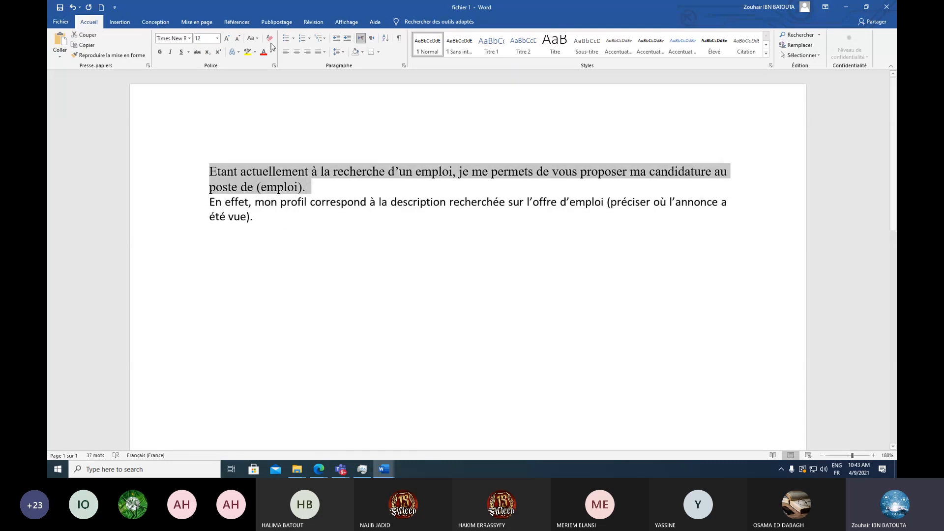
pyautogui.click(227, 40)
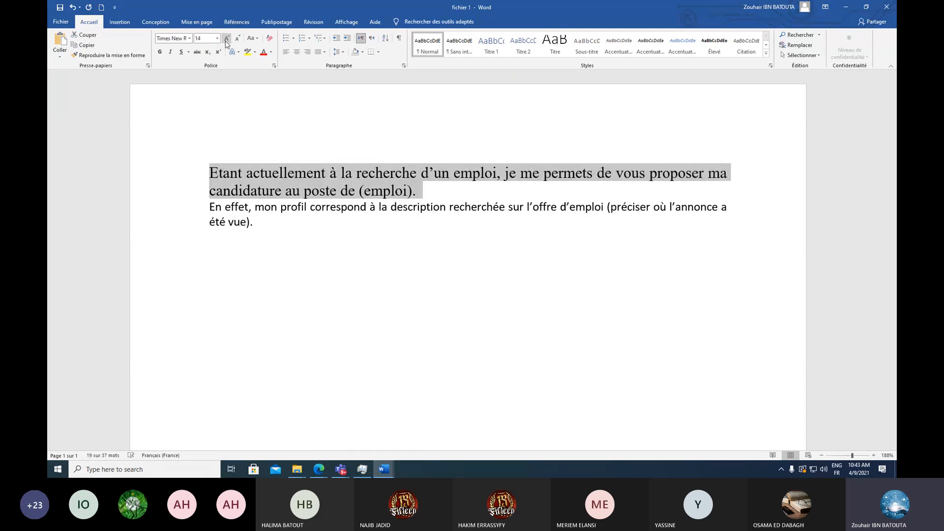
pyautogui.click(237, 40)
pyautogui.click(226, 39)
pyautogui.click(237, 42)
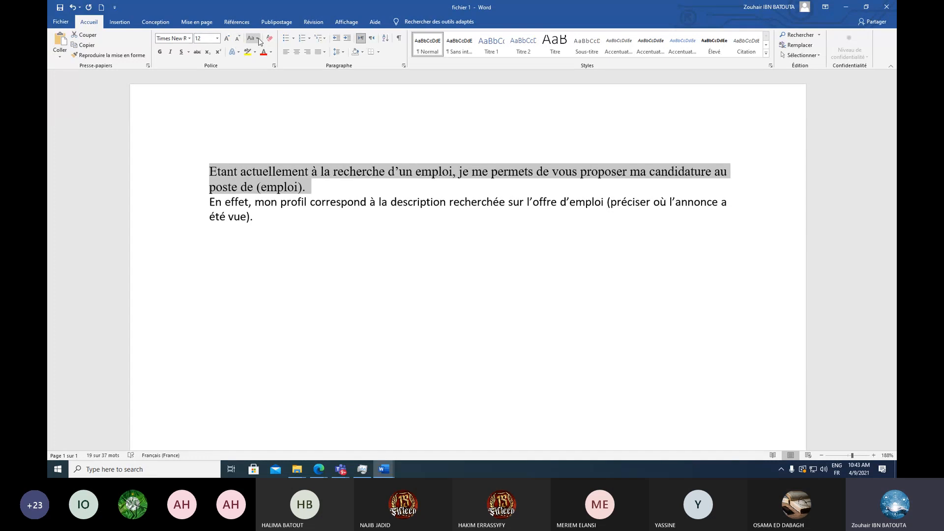
# - Change the case of the first paragraph to "1re Lettre Des Mots En Majuscule"
pyautogui.click(259, 39)
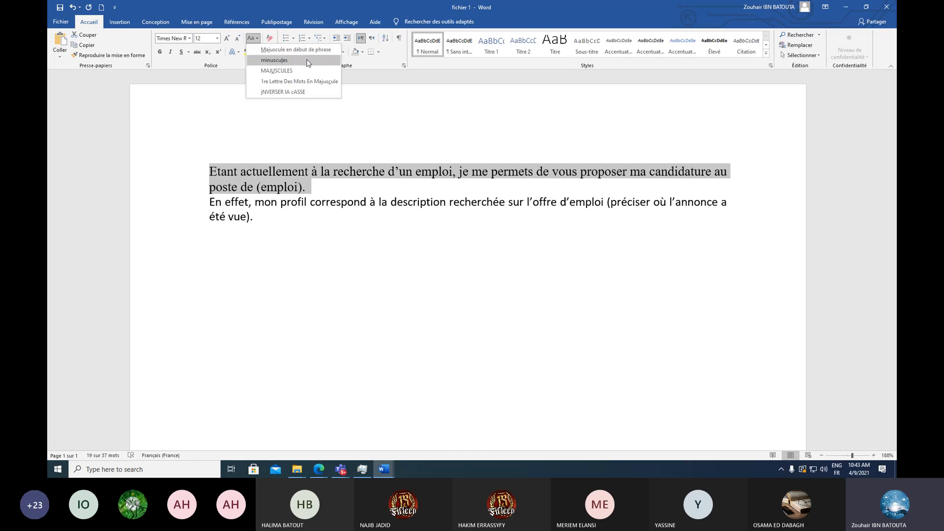
pyautogui.click(330, 82)
pyautogui.moveTo(409, 187); pyautogui.dragTo(209, 171)
pyautogui.click(257, 38)
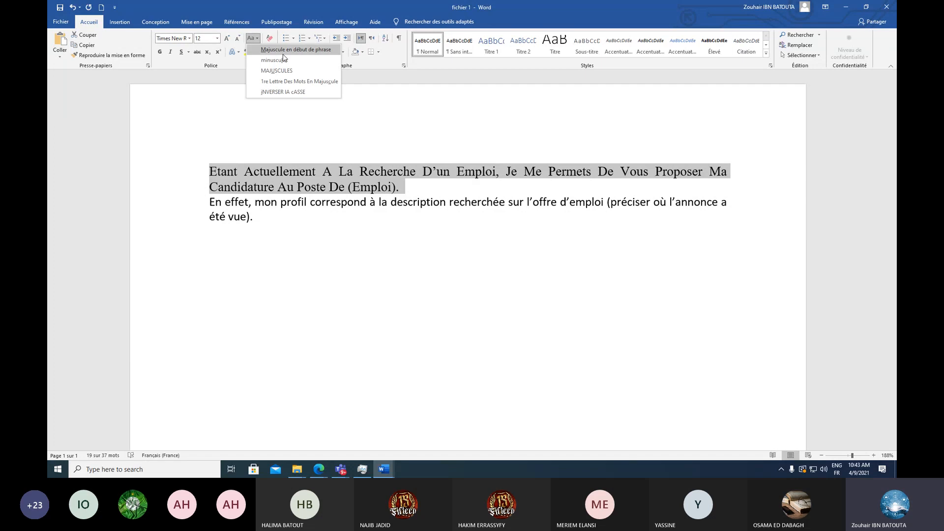
pyautogui.click(276, 187)
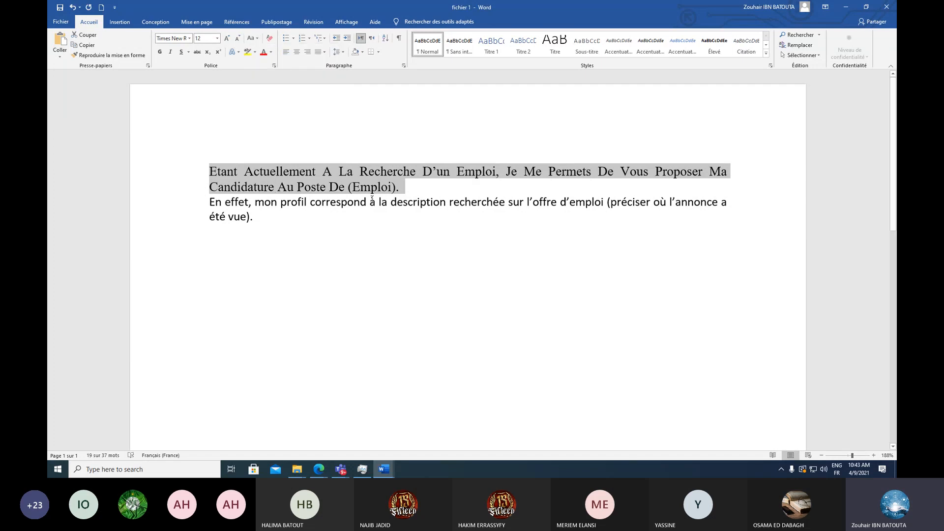
pyautogui.moveTo(401, 187); pyautogui.dragTo(220, 172)
pyautogui.press('Right')
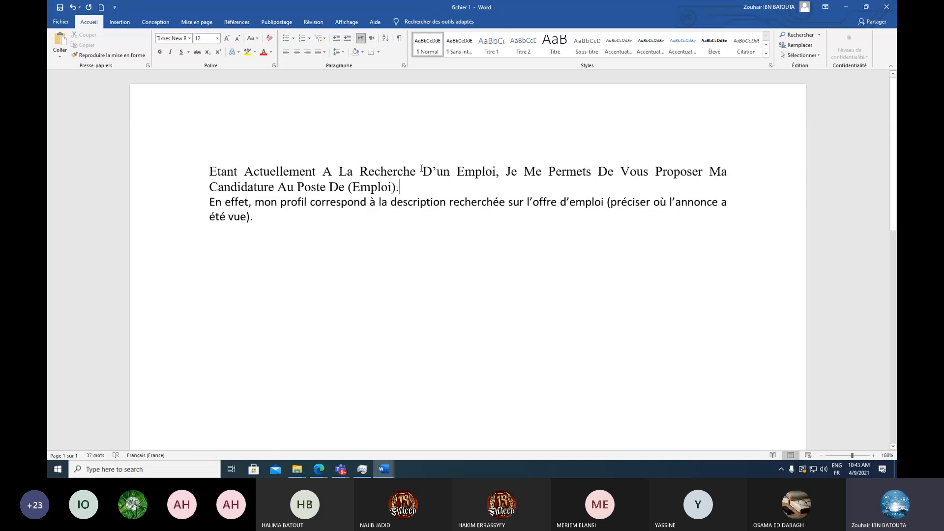
# - Split the first paragraph after "Recherche" with a full stop and a new line, removing the leading space before "D'un"
pyautogui.click(422, 170)
pyautogui.write('.')
pyautogui.press('Return')
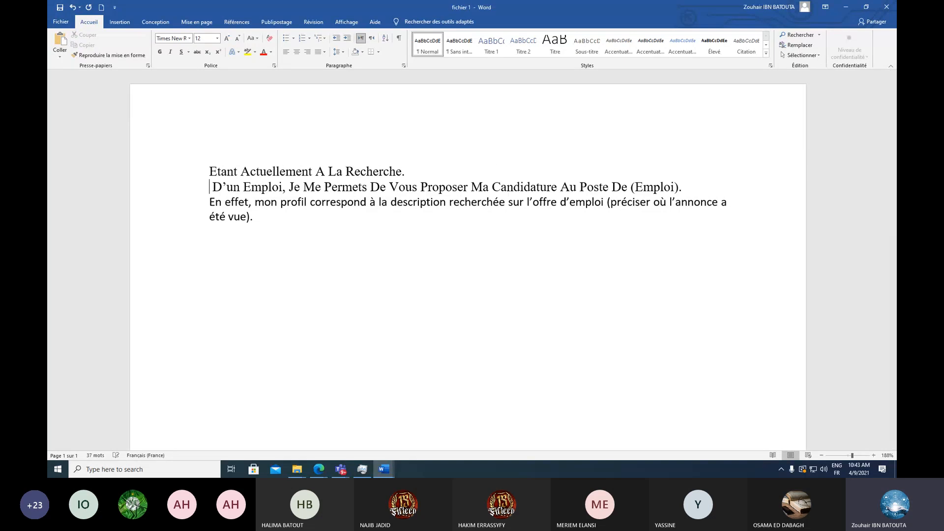
pyautogui.press('Delete')
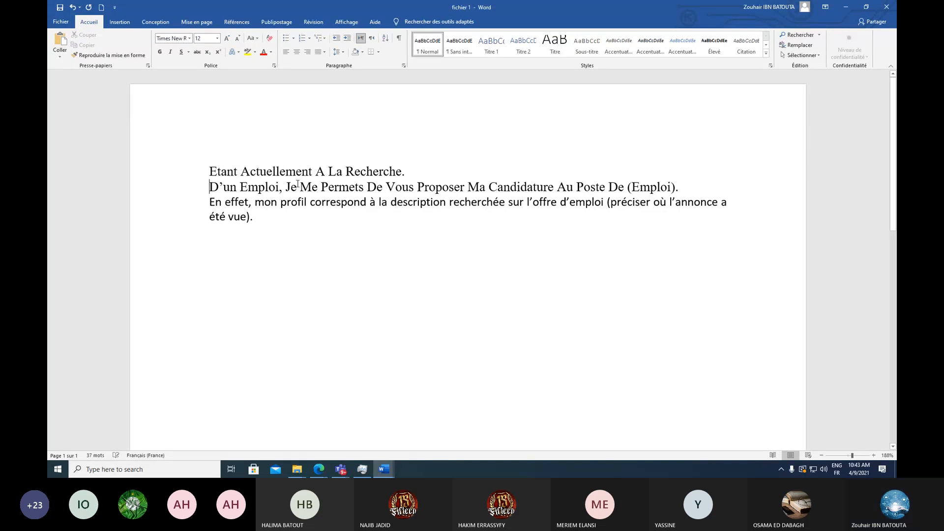
# - Make the line "Etant Actuellement A La Recherche." bold, italic and underlined
pyautogui.tripleClick(298, 171)
pyautogui.click(160, 52)
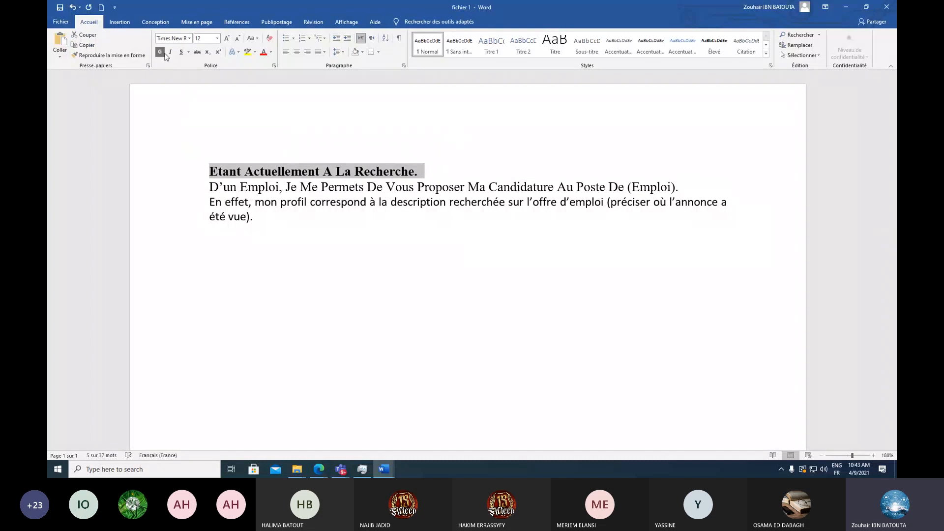
pyautogui.click(170, 52)
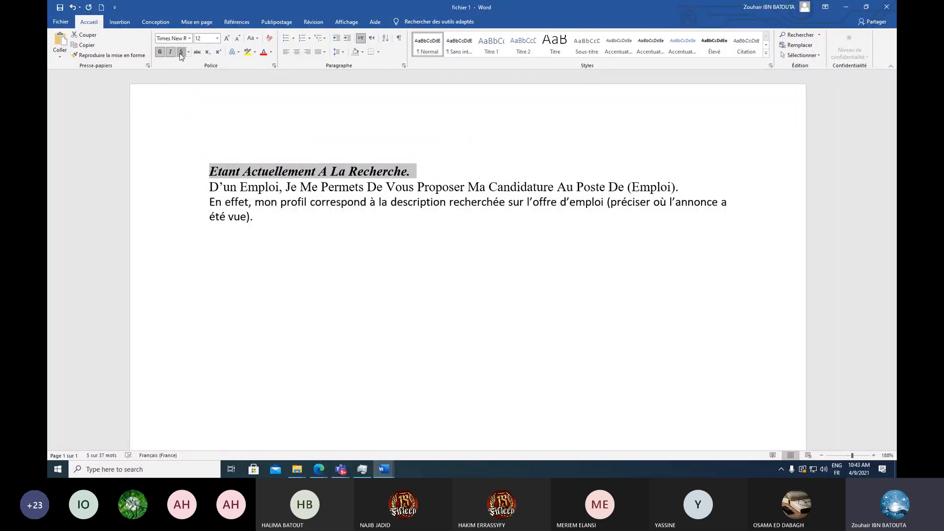
pyautogui.click(181, 51)
# - Look over the underline options, and in the Police dialog try Petites majuscules before choosing the Majuscules effect for the first line
pyautogui.click(189, 52)
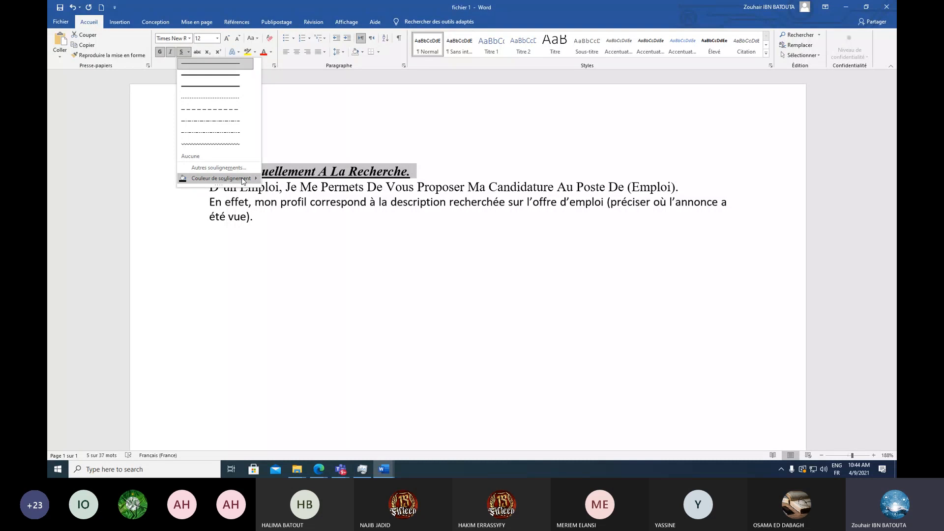
pyautogui.moveTo(242, 181)
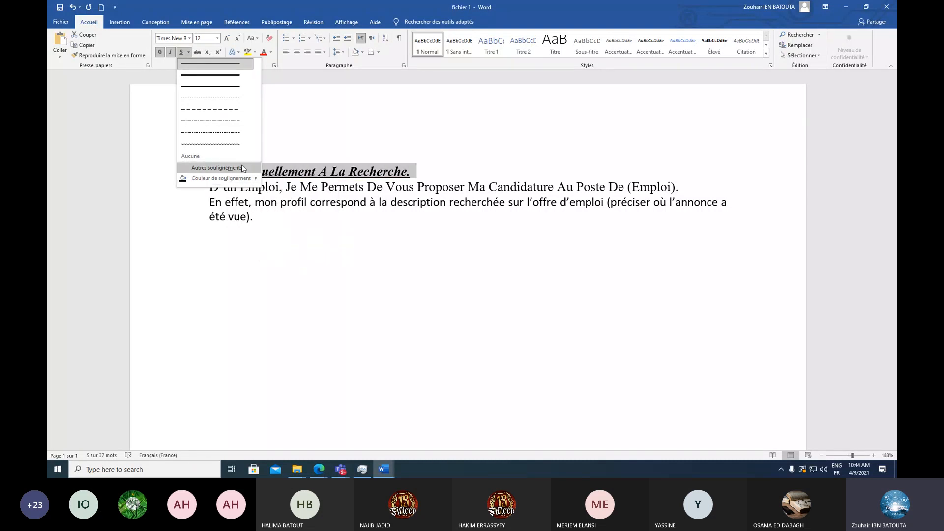
pyautogui.hotkey('ctrl', 'd')
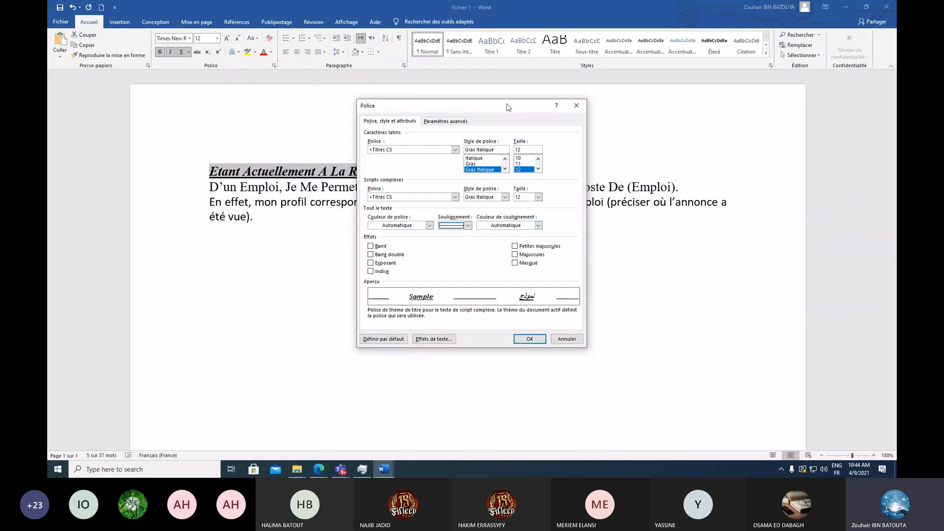
pyautogui.moveTo(504, 111)
pyautogui.mouseDown()
pyautogui.moveTo(507, 93)
pyautogui.moveTo(516, 104)
pyautogui.mouseUp()
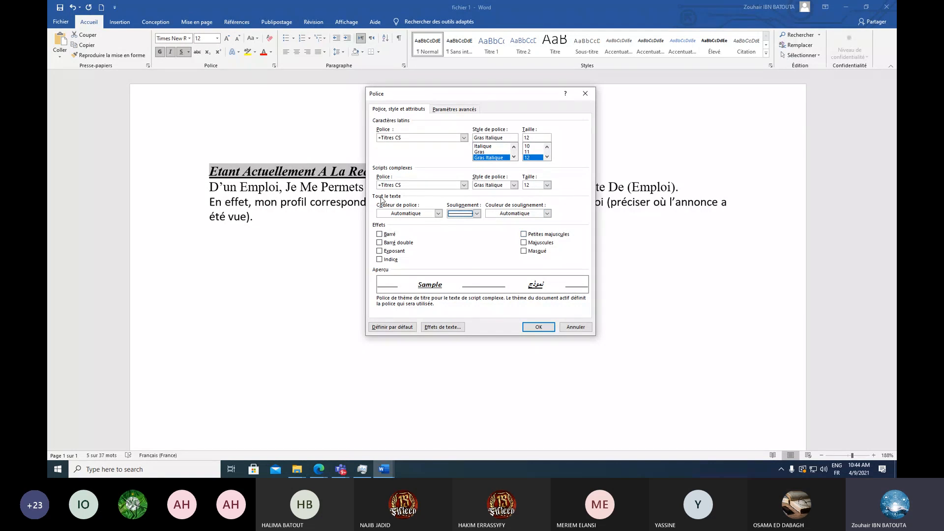
pyautogui.click(524, 235)
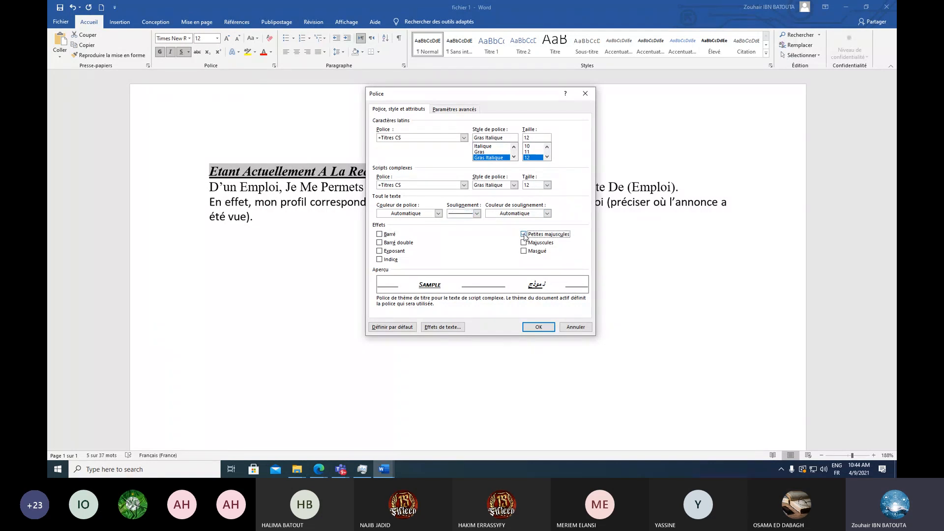
pyautogui.click(524, 243)
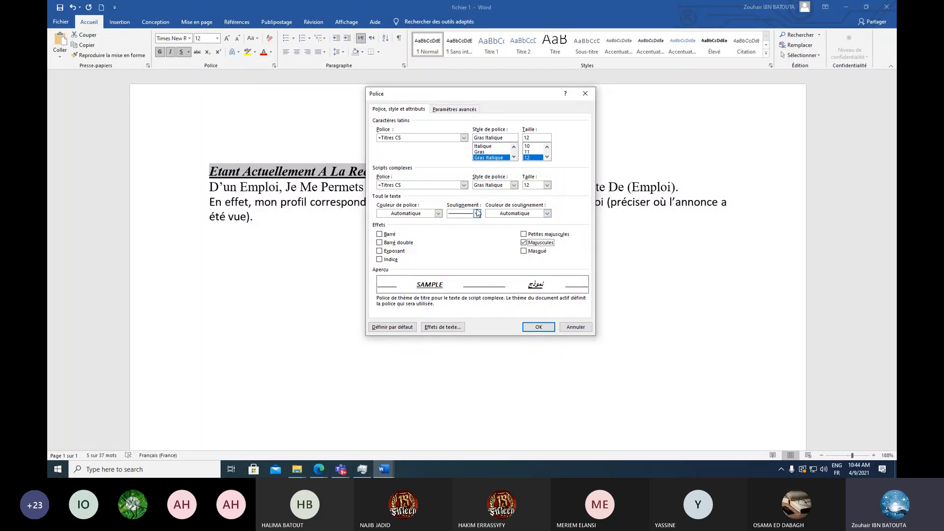
# - Set the first line's underline to Mots and enable the Barré effect
pyautogui.click(476, 213)
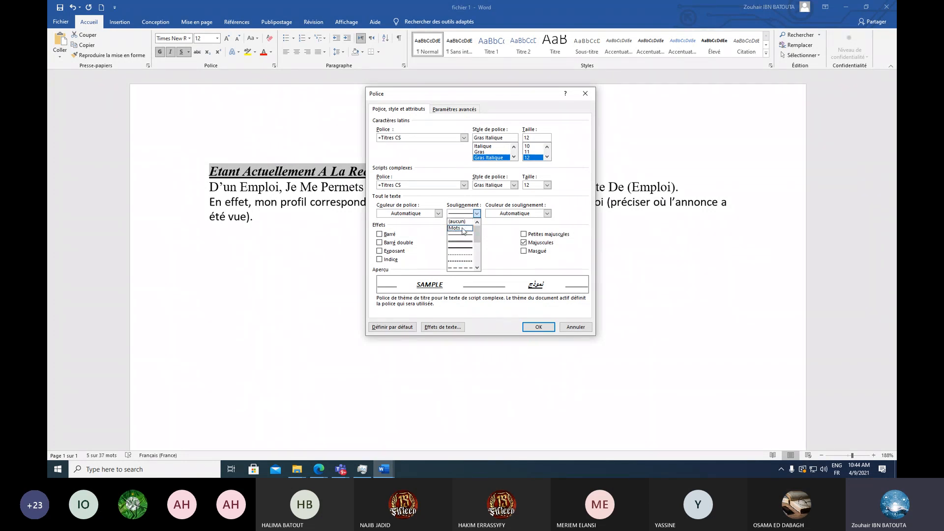
pyautogui.click(461, 228)
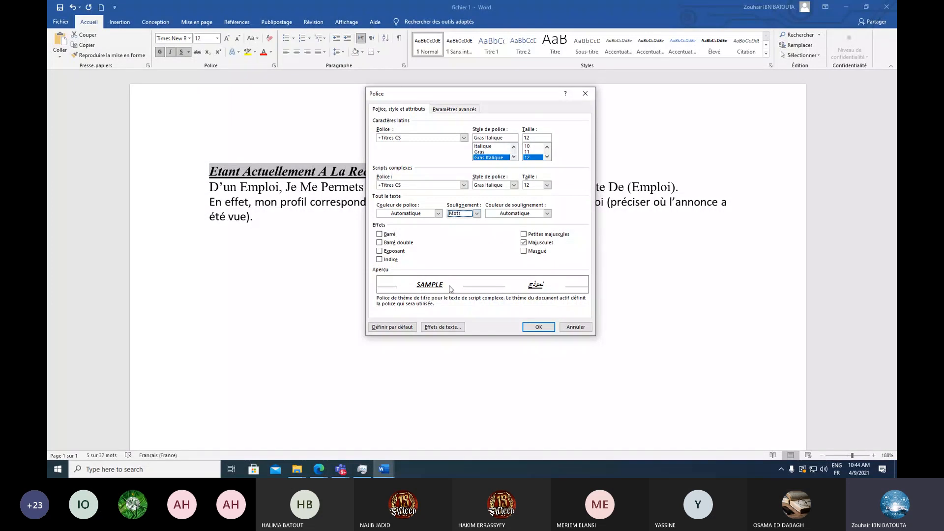
pyautogui.click(392, 237)
# - Try the character spacing options in the advanced font settings, set the spacing to Étendu by 0.3 pt, and apply the font changes
pyautogui.click(474, 110)
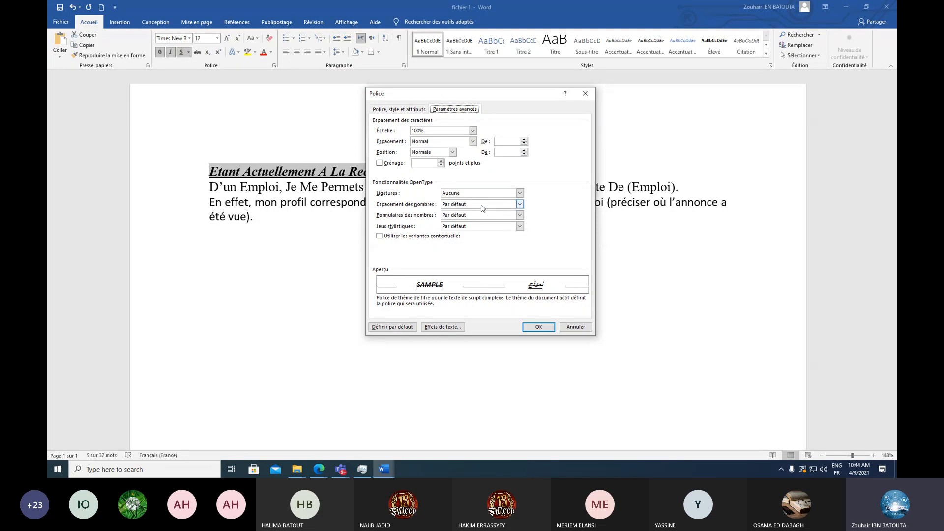
pyautogui.click(463, 144)
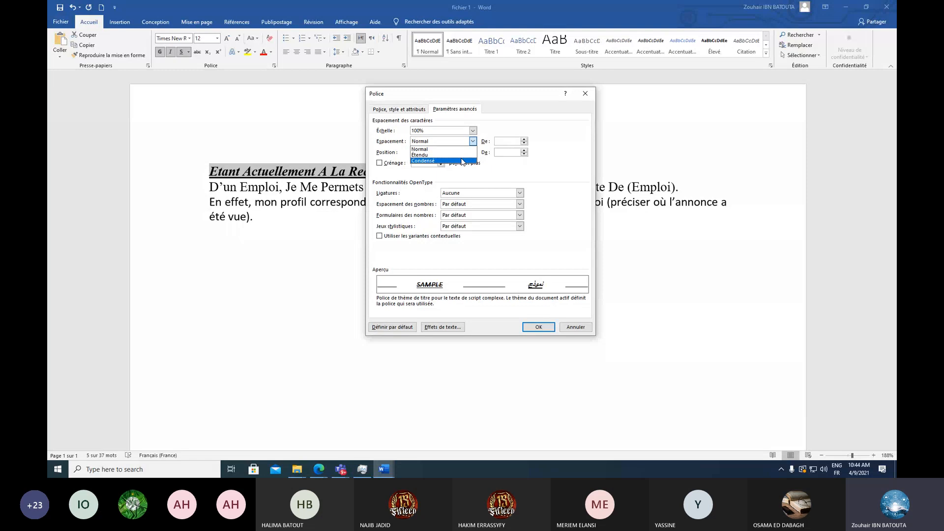
pyautogui.click(461, 156)
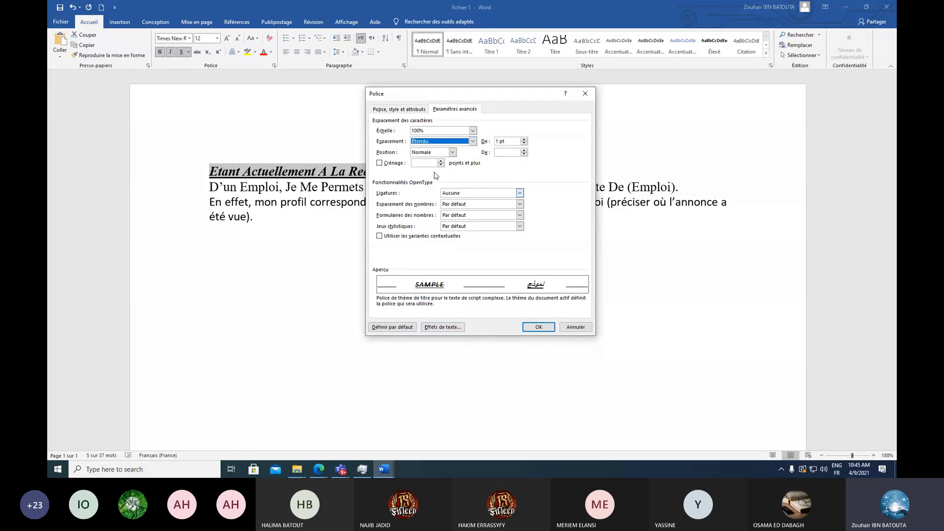
pyautogui.click(447, 143)
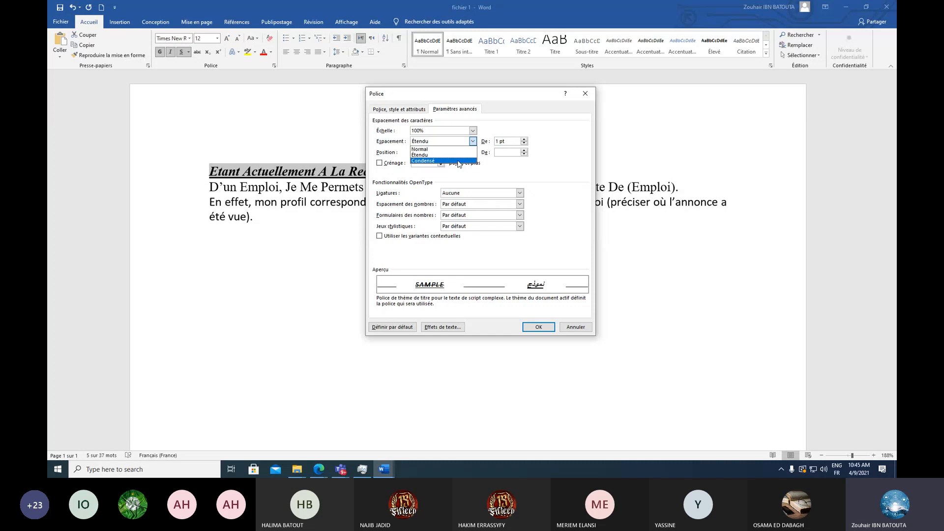
pyautogui.click(442, 161)
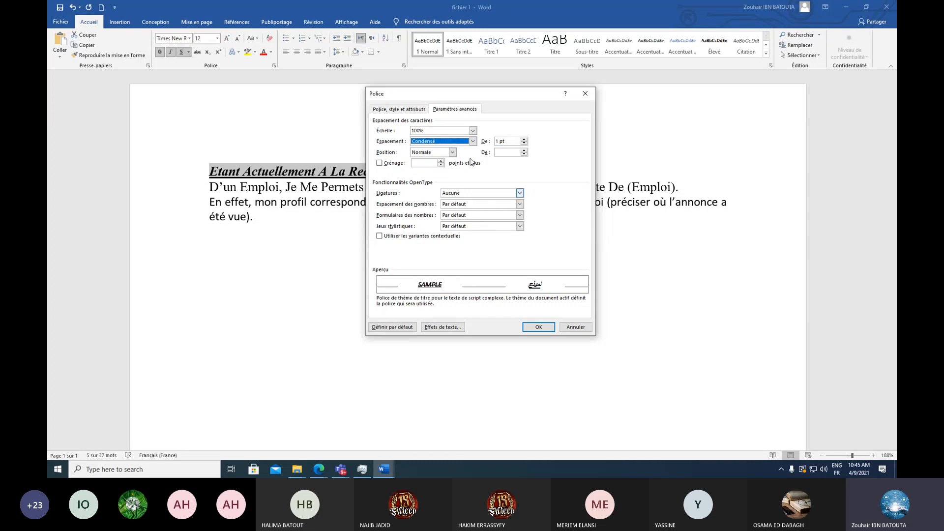
pyautogui.click(472, 141)
pyautogui.click(456, 149)
pyautogui.click(524, 140)
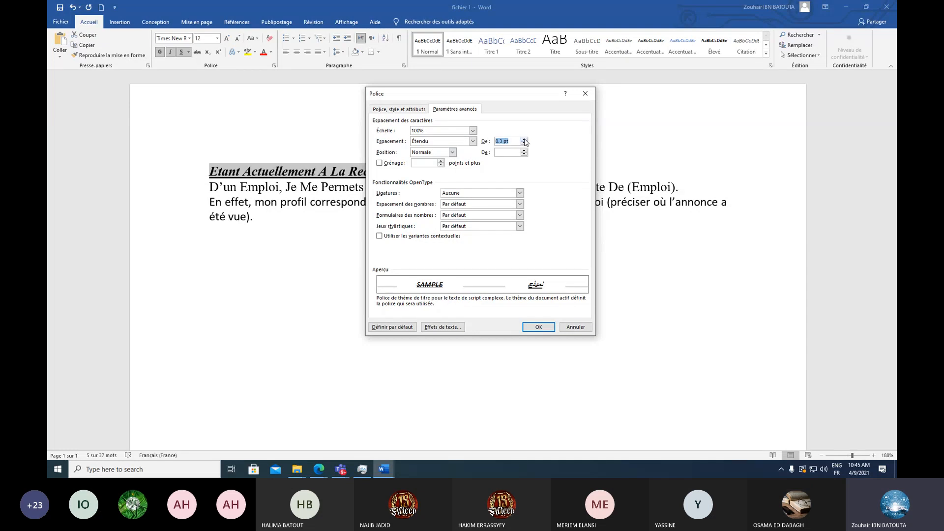
pyautogui.click(408, 110)
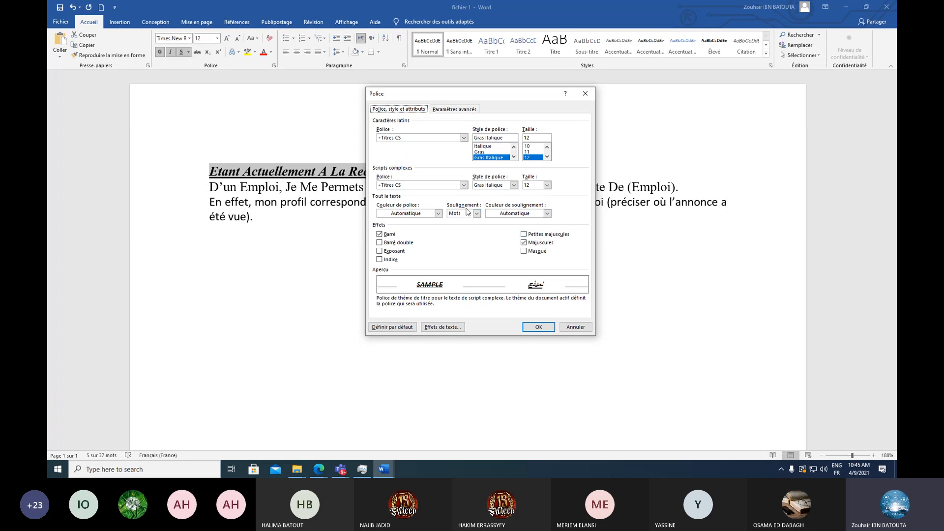
pyautogui.click(539, 328)
pyautogui.click(242, 169)
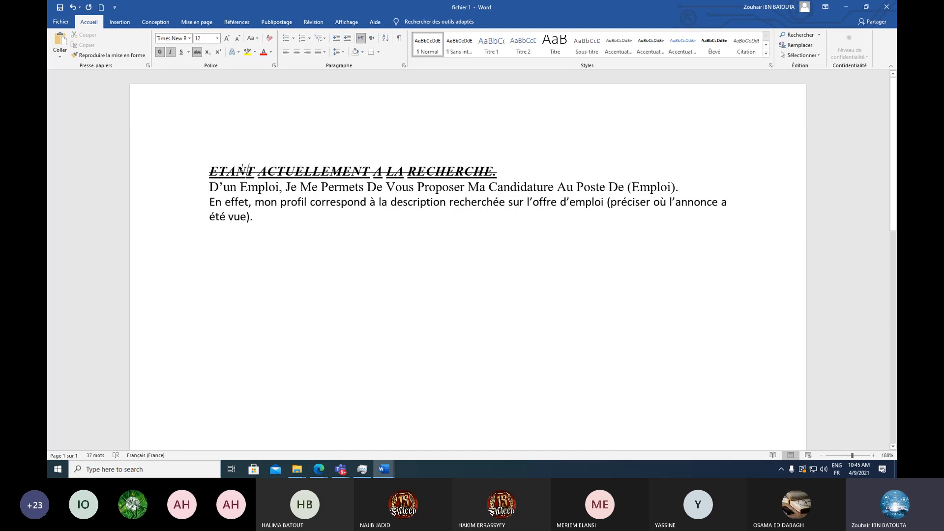
pyautogui.doubleClick(251, 172)
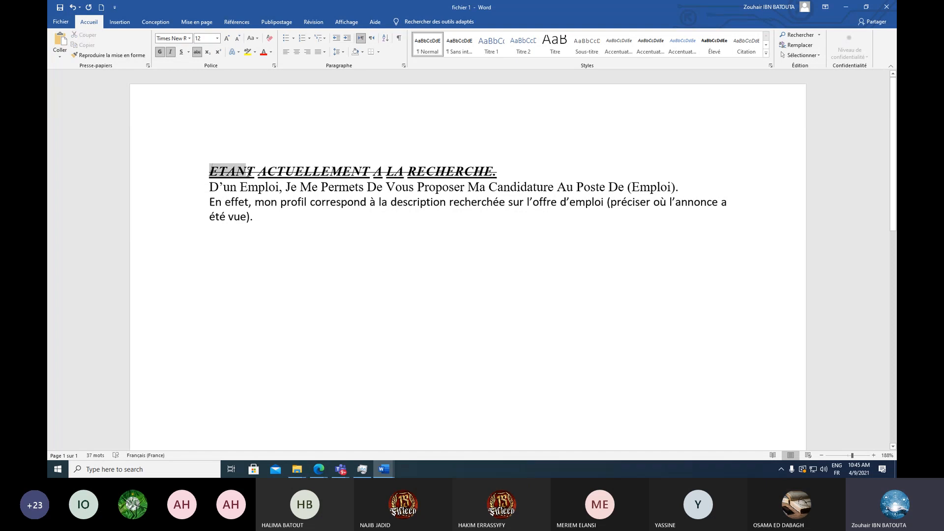
pyautogui.moveTo(259, 173); pyautogui.dragTo(463, 174)
pyautogui.click(463, 175)
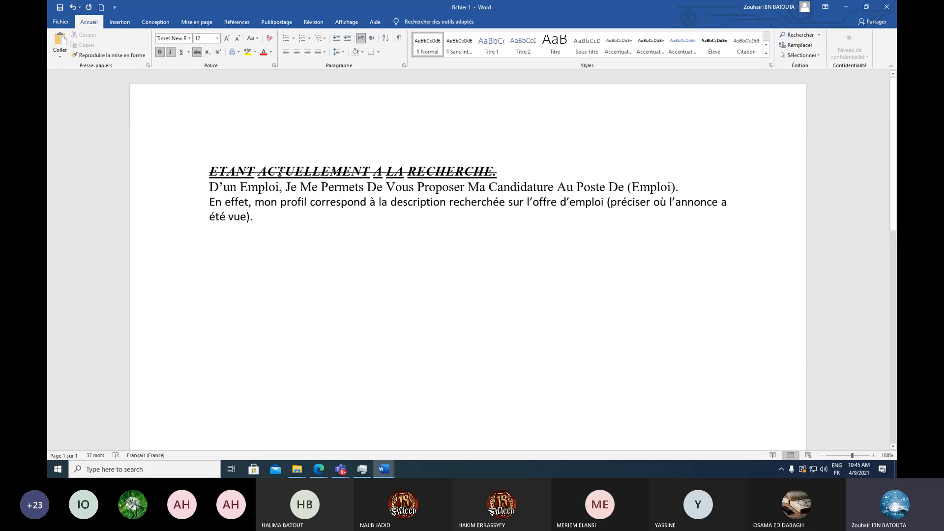
# - Format the final T of "ETANT" as subscript, and switch it to superscript
pyautogui.moveTo(245, 171); pyautogui.dragTo(255, 172)
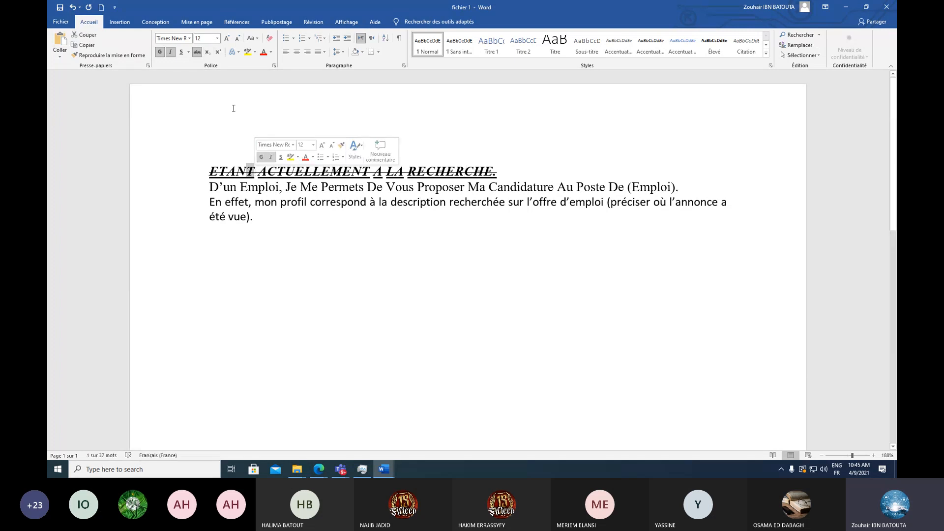
pyautogui.click(208, 52)
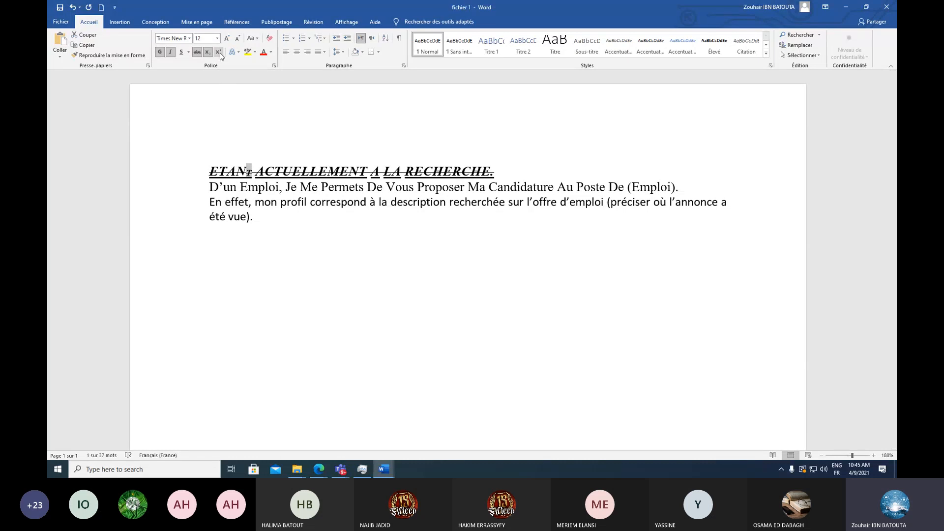
pyautogui.click(219, 53)
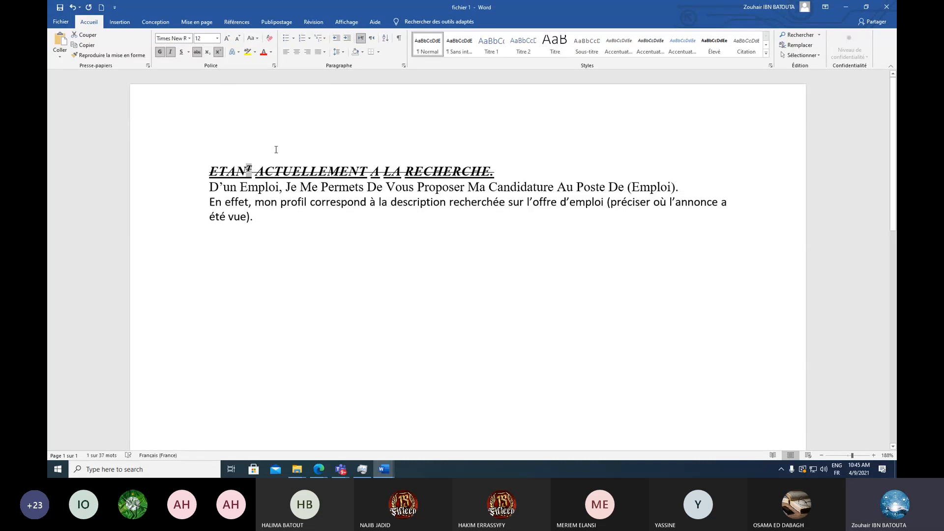
# - Look over the text effect options for the first line and apply an external shadow (Ombre, Externe) to it
pyautogui.tripleClick(265, 175)
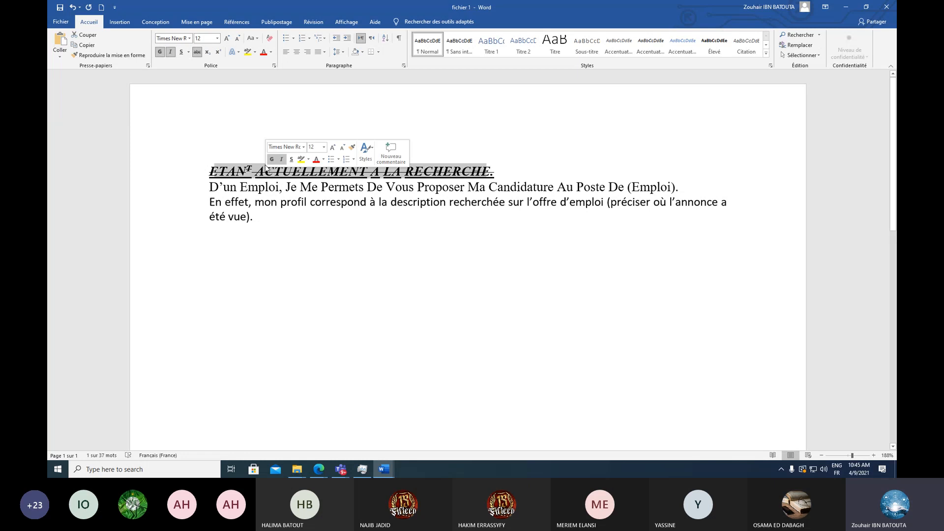
pyautogui.click(239, 56)
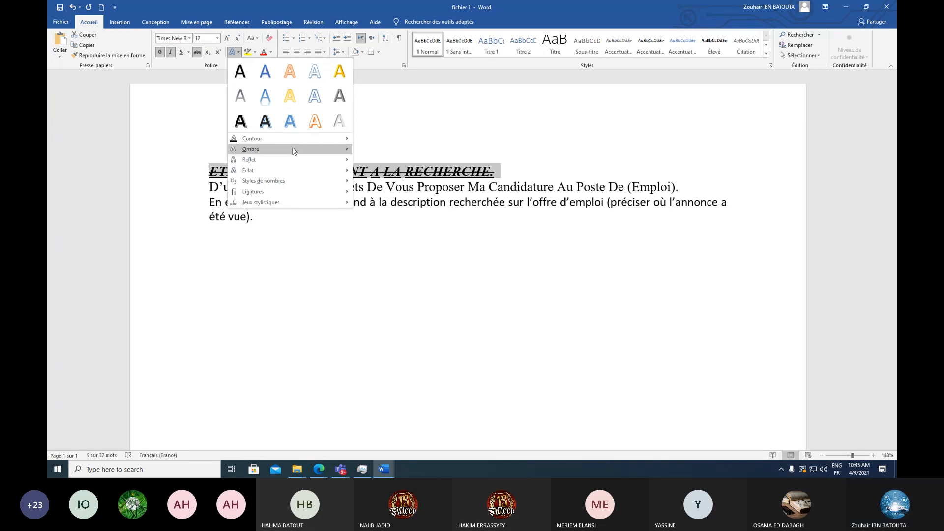
pyautogui.moveTo(295, 149)
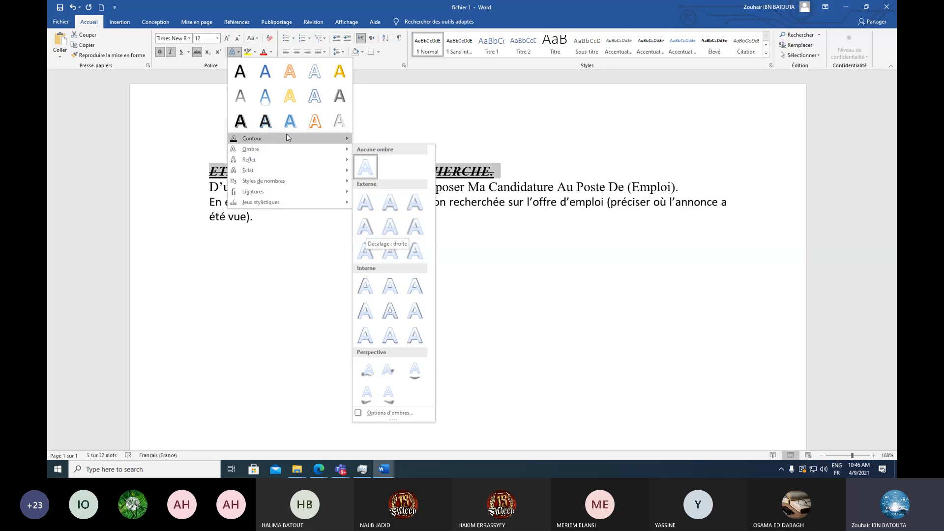
pyautogui.moveTo(297, 171)
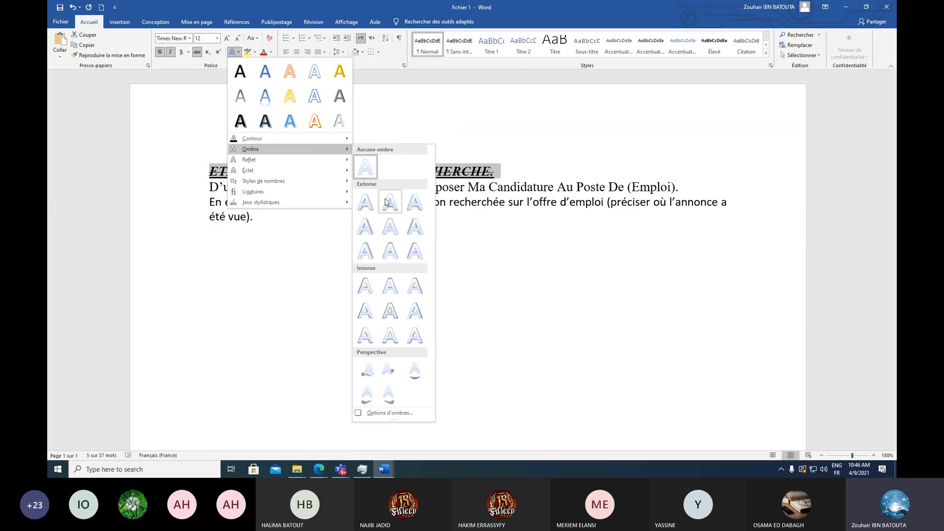
pyautogui.click(416, 232)
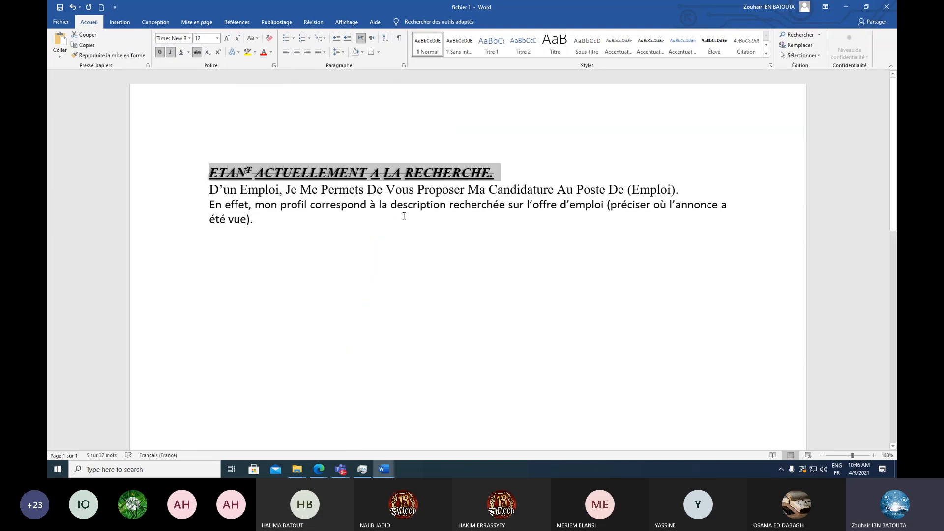
# - Try a yellow highlight on the first line, try the green and Aucune couleur highlighter options, and undo the highlight
pyautogui.click(248, 52)
pyautogui.press('Right')
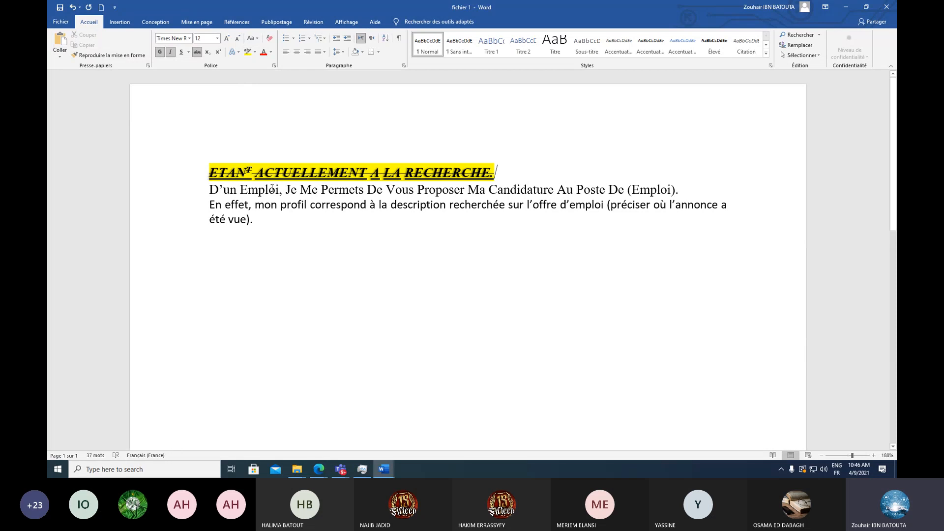
pyautogui.click(255, 52)
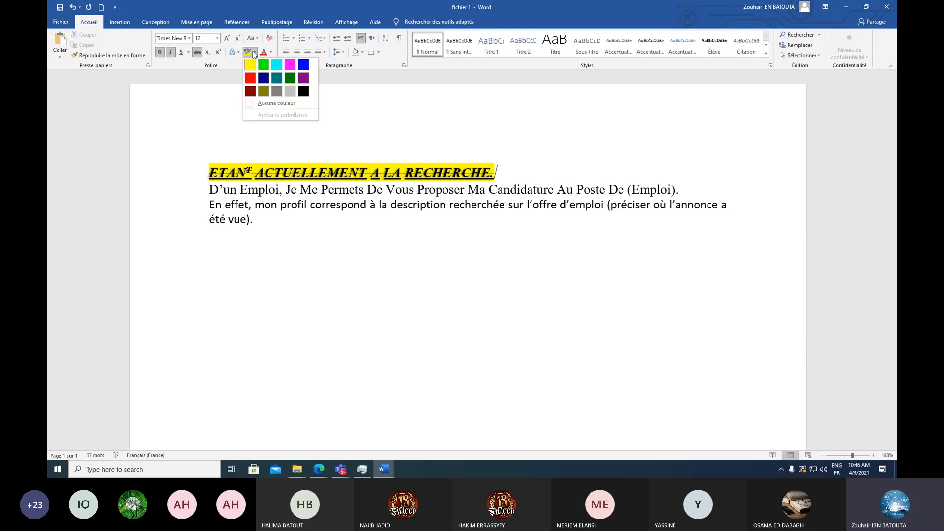
pyautogui.click(264, 66)
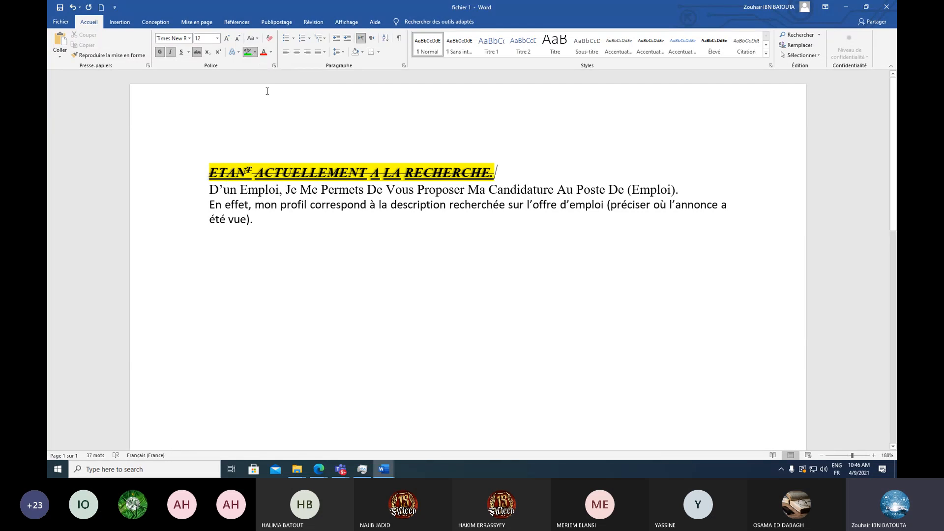
pyautogui.click(255, 52)
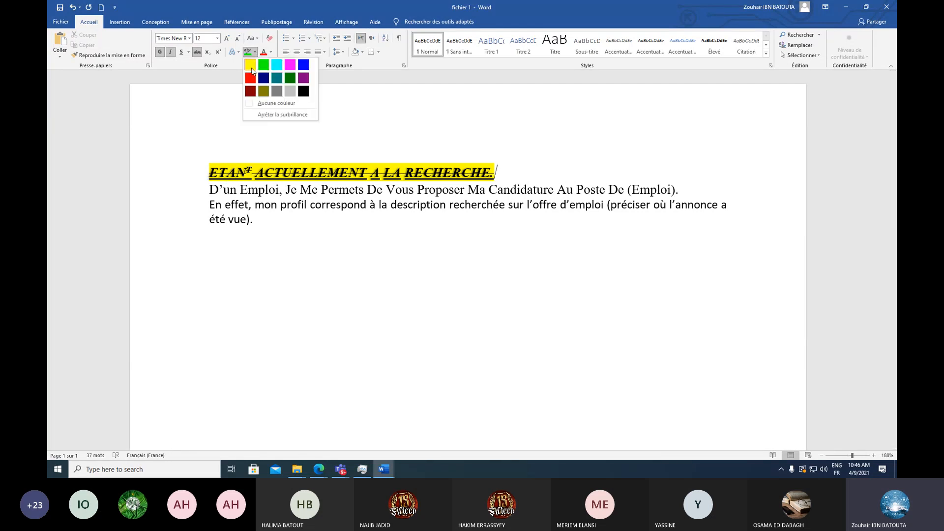
pyautogui.click(268, 102)
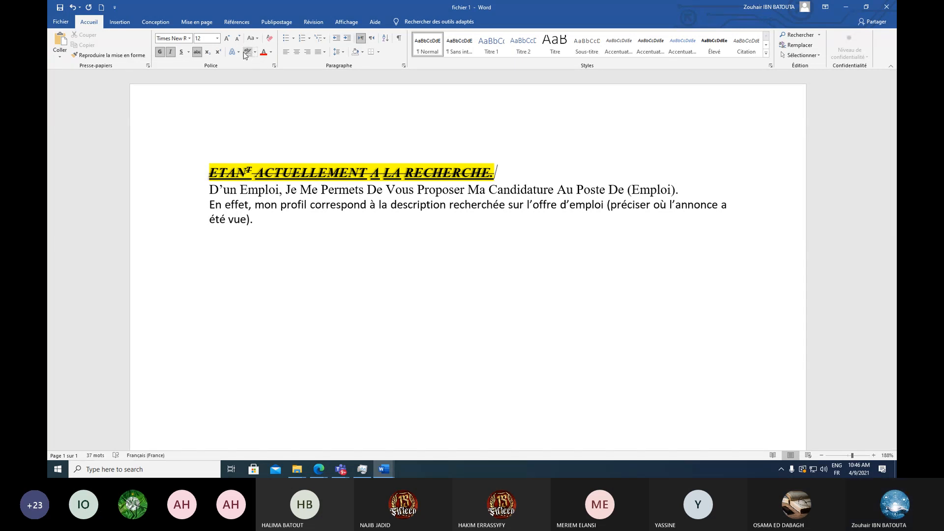
pyautogui.hotkey('ctrl', 'z')
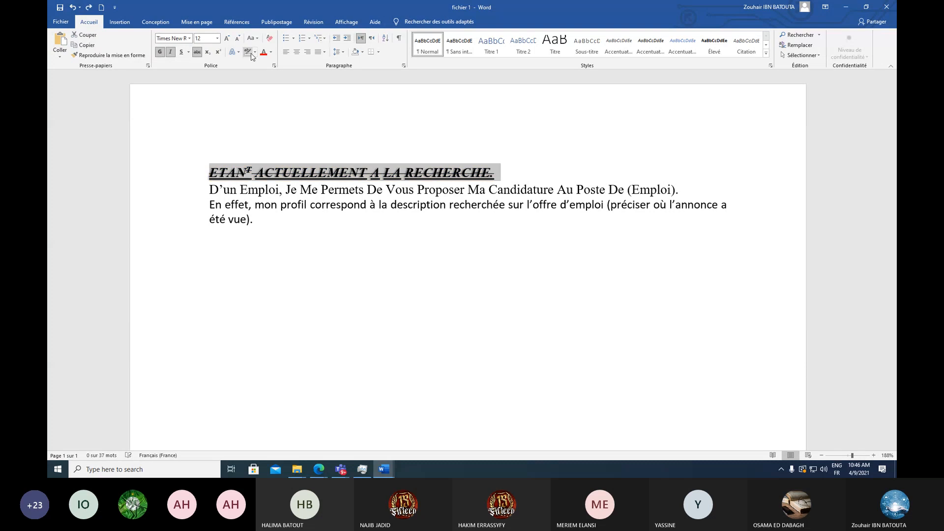
pyautogui.click(290, 134)
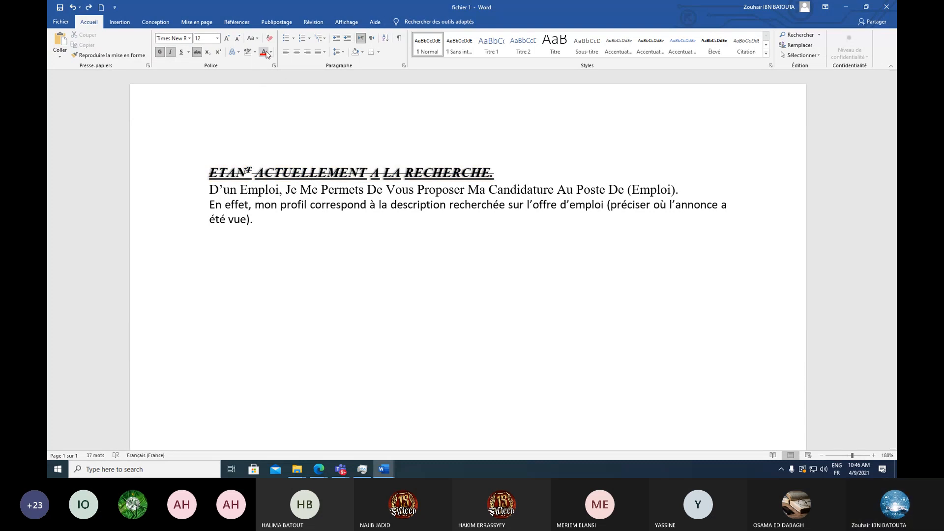
# - Set the font colour of the first line to standard red
pyautogui.tripleClick(274, 178)
pyautogui.click(271, 51)
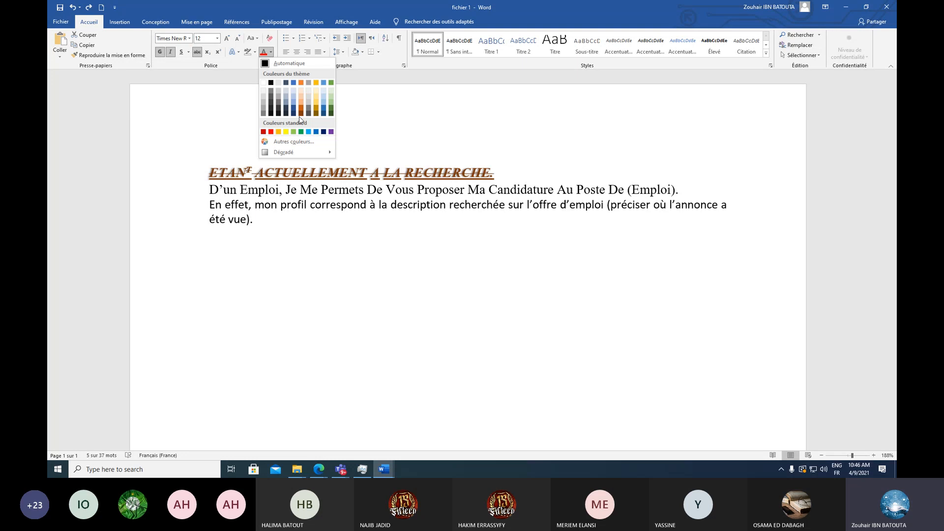
pyautogui.click(271, 132)
pyautogui.click(304, 169)
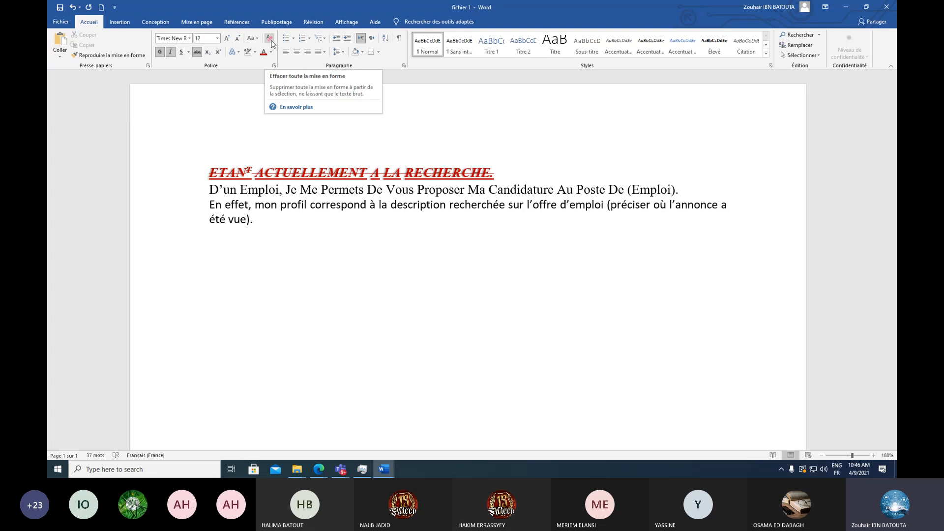
# - Try clearing all formatting from the first line with Effacer toute la mise en forme, and undo it
pyautogui.doubleClick(279, 172)
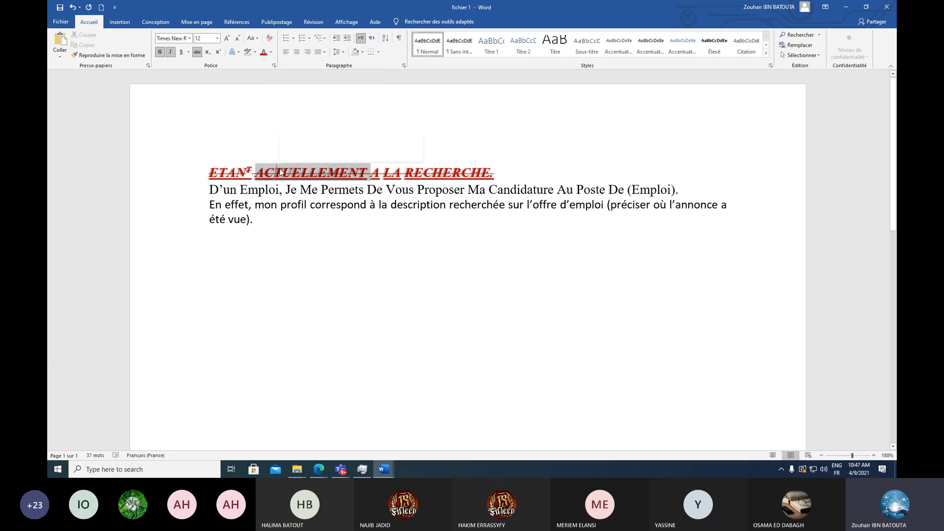
pyautogui.tripleClick(279, 172)
pyautogui.click(269, 38)
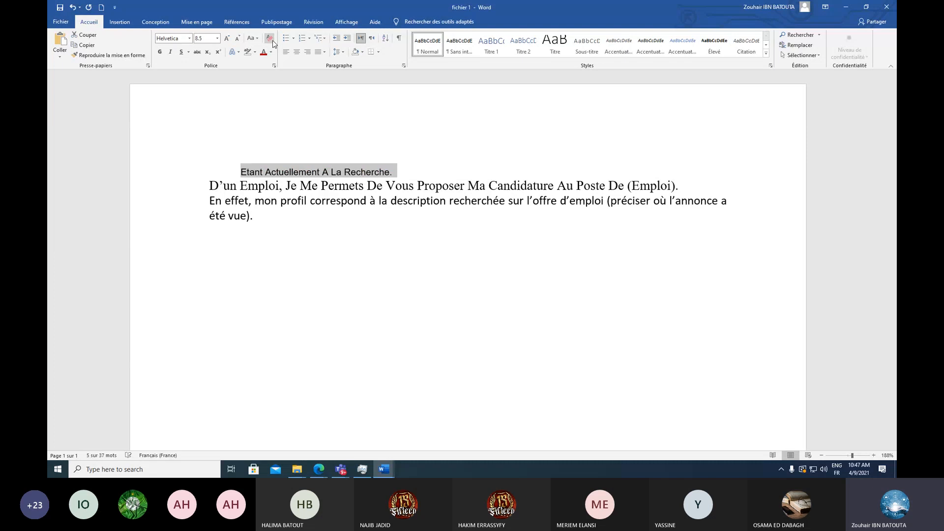
pyautogui.click(341, 173)
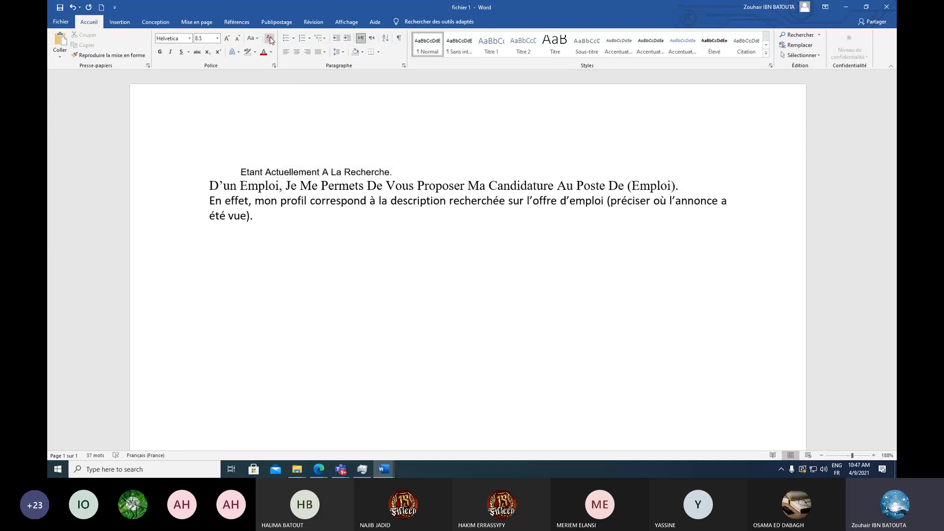
pyautogui.hotkey('ctrl', 'z')
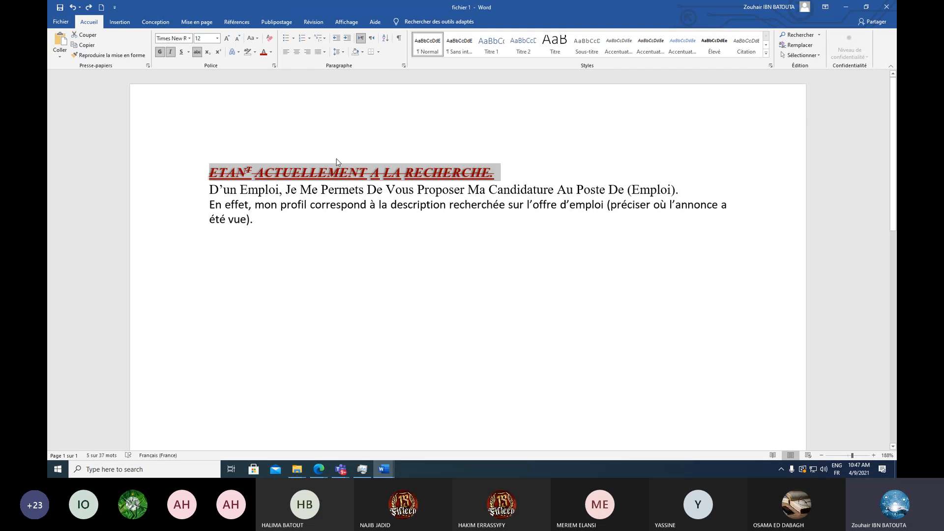
pyautogui.click(304, 172)
pyautogui.tripleClick(489, 172)
pyautogui.click(392, 180)
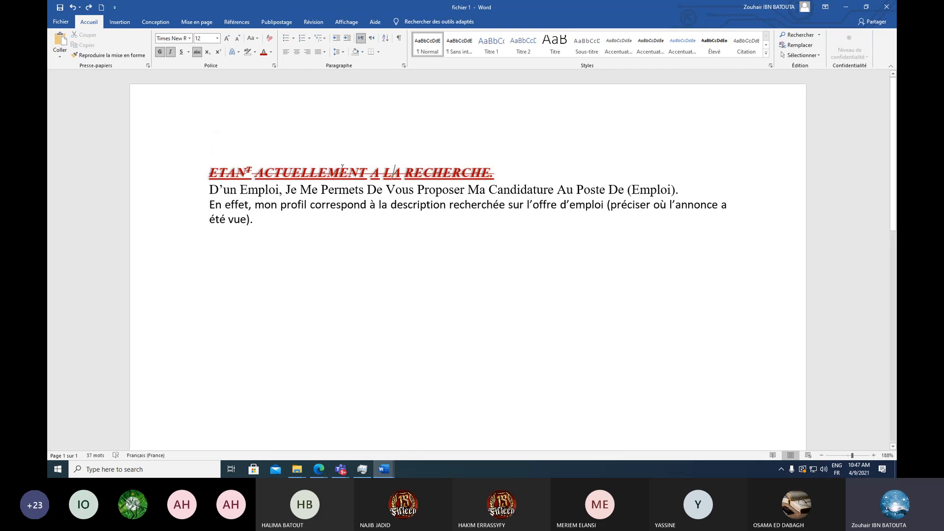
# - Split the second paragraph into three lines, breaking it after "Permets" and after "Candidature"
pyautogui.click(307, 222)
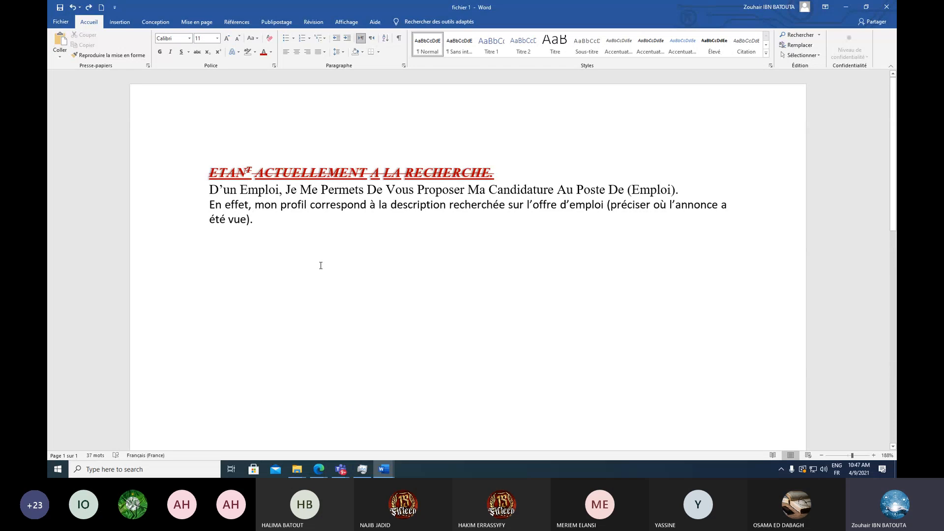
pyautogui.press('Return')
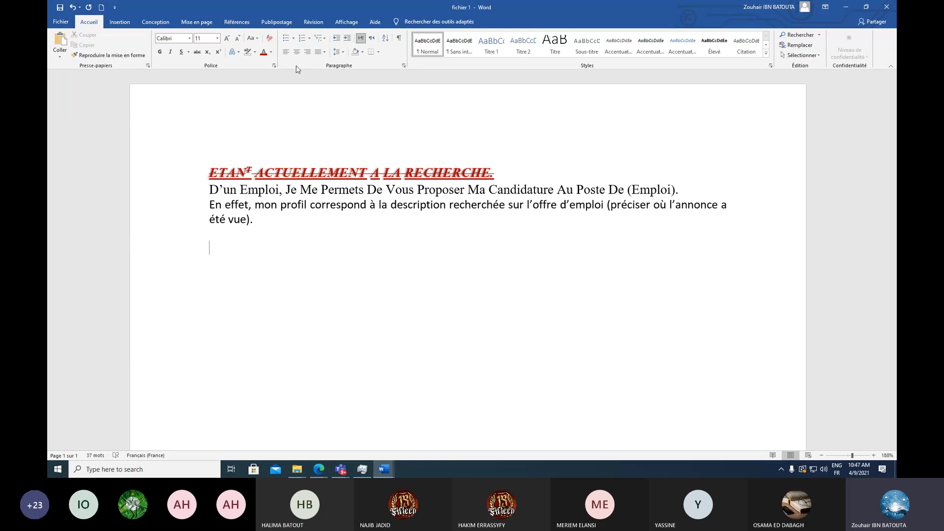
pyautogui.click(368, 190)
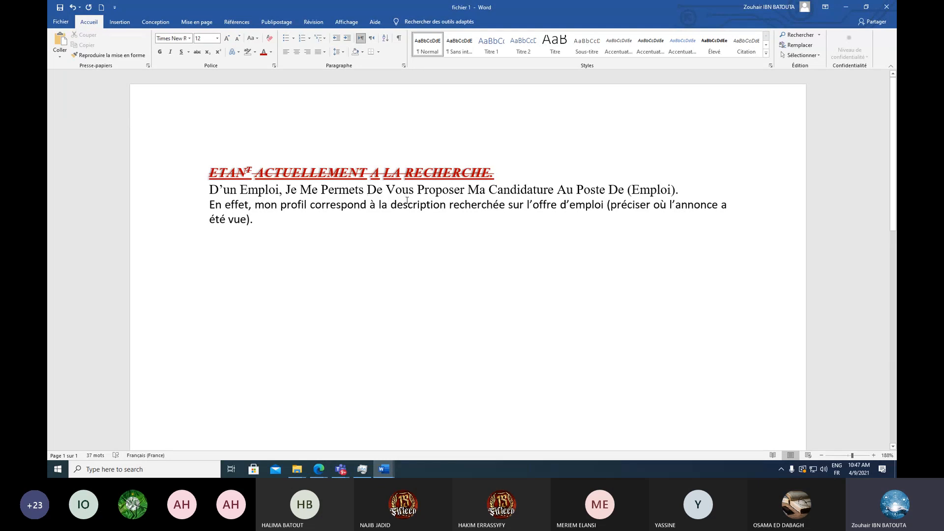
pyautogui.press('Return')
pyautogui.click(400, 205)
pyautogui.press('Return')
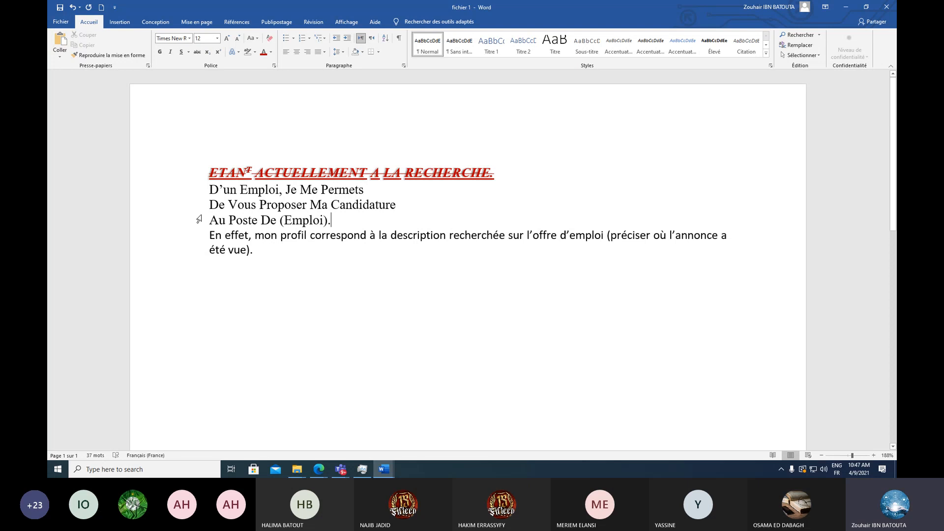
# - Turn the three split lines into a round-bulleted list, and look over the bullet library and the Définir une nouvelle puce options
pyautogui.moveTo(209, 189); pyautogui.dragTo(314, 190)
pyautogui.click(343, 218)
pyautogui.click(385, 189)
pyautogui.moveTo(207, 189); pyautogui.dragTo(338, 221)
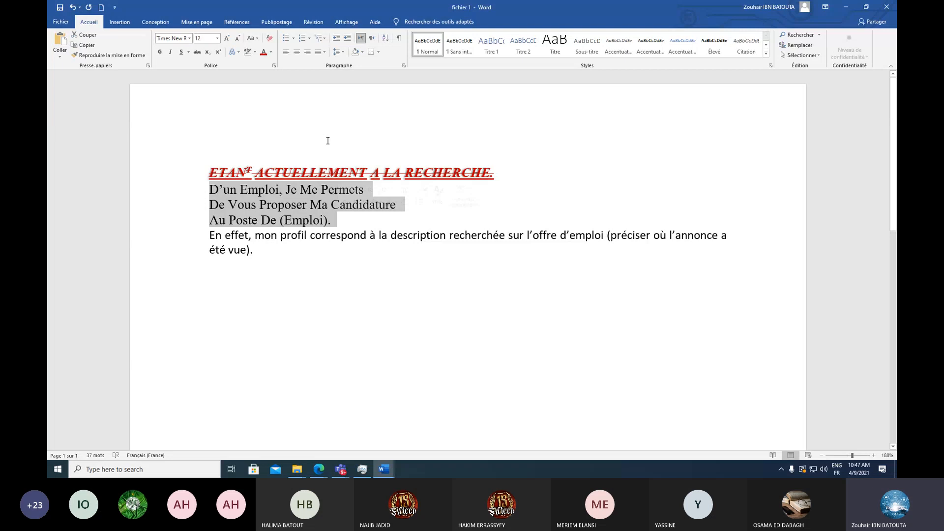
pyautogui.click(287, 38)
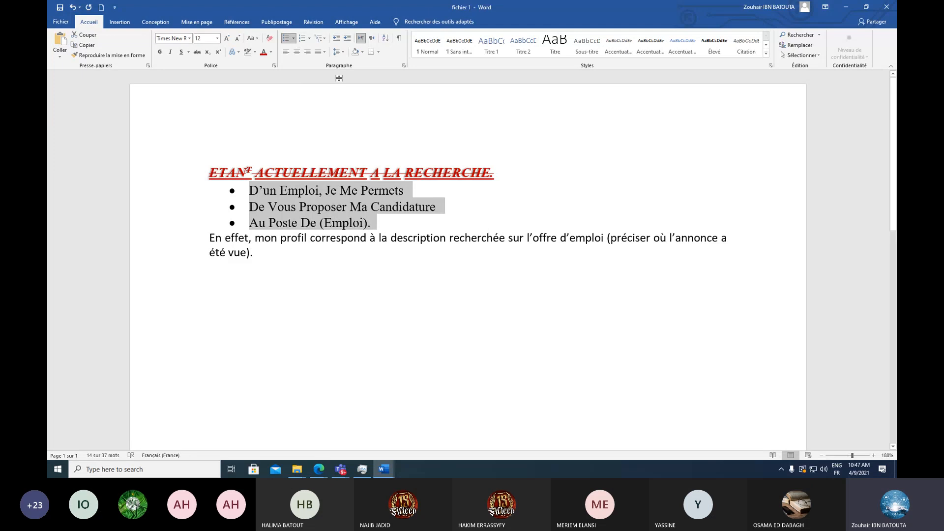
pyautogui.click(294, 38)
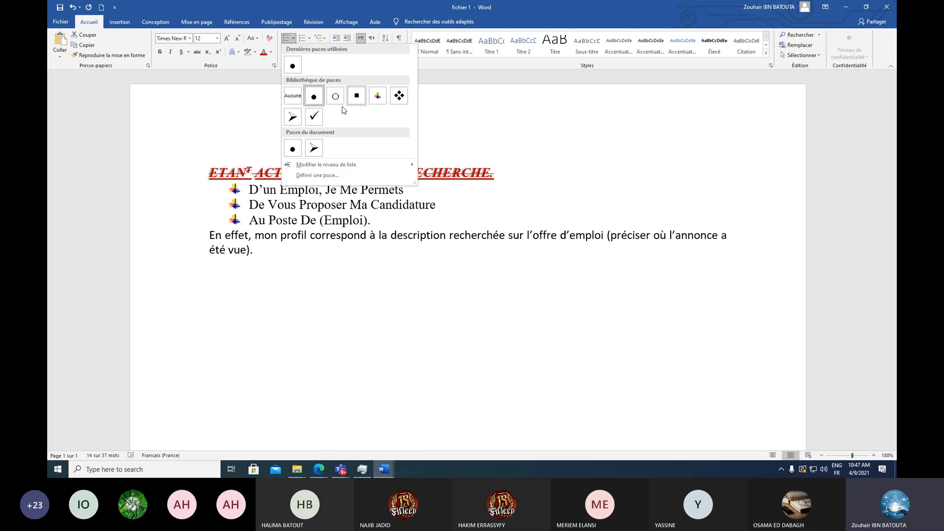
pyautogui.click(343, 178)
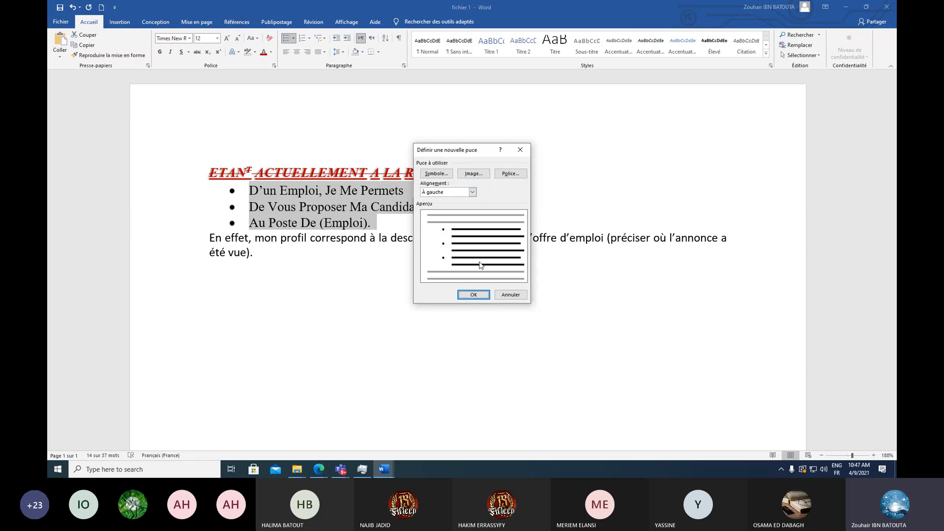
pyautogui.click(521, 155)
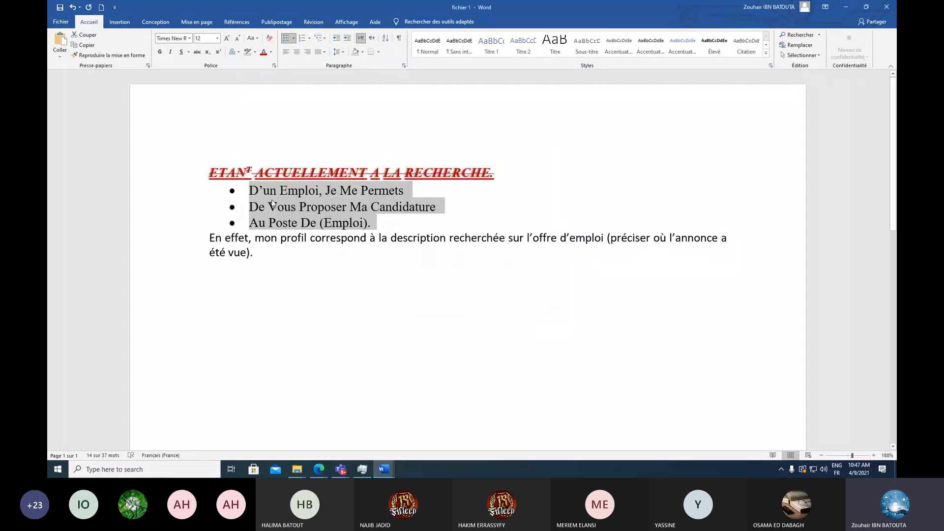
# - Number the three lines with uppercase Roman numerals (I., II., III.), and look over the multilevel list formats
pyautogui.click(303, 39)
pyautogui.click(310, 39)
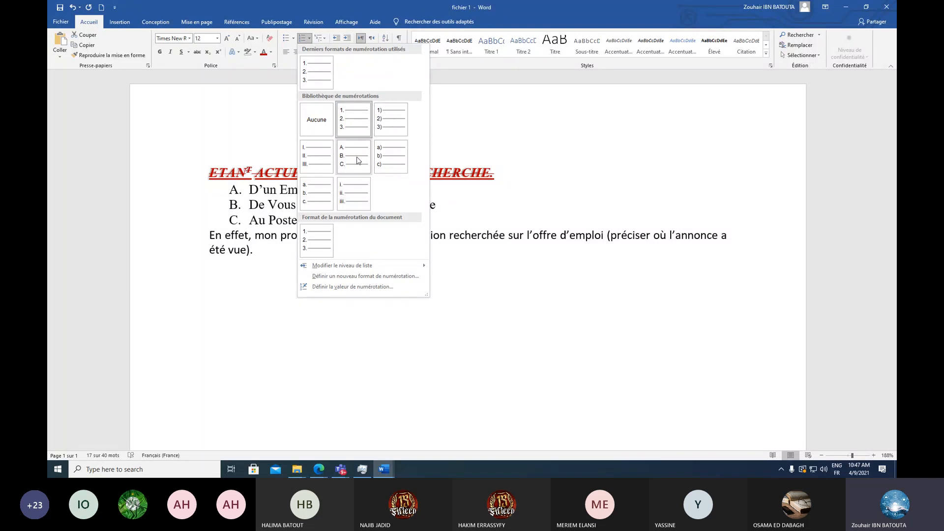
pyautogui.click(320, 169)
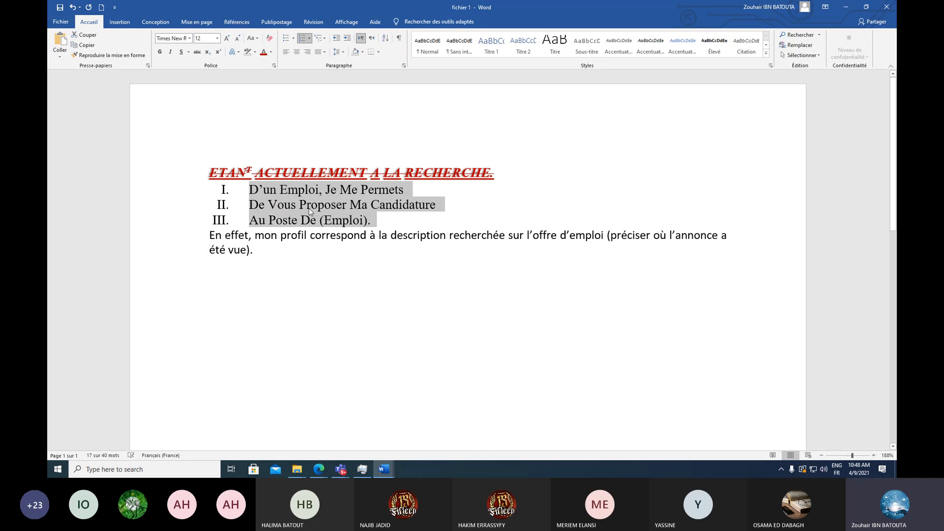
pyautogui.click(320, 39)
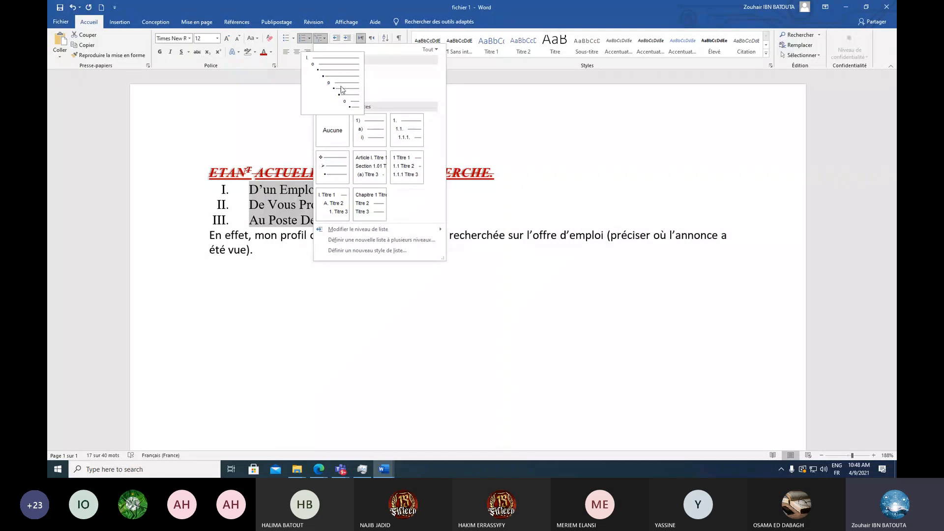
pyautogui.moveTo(395, 164)
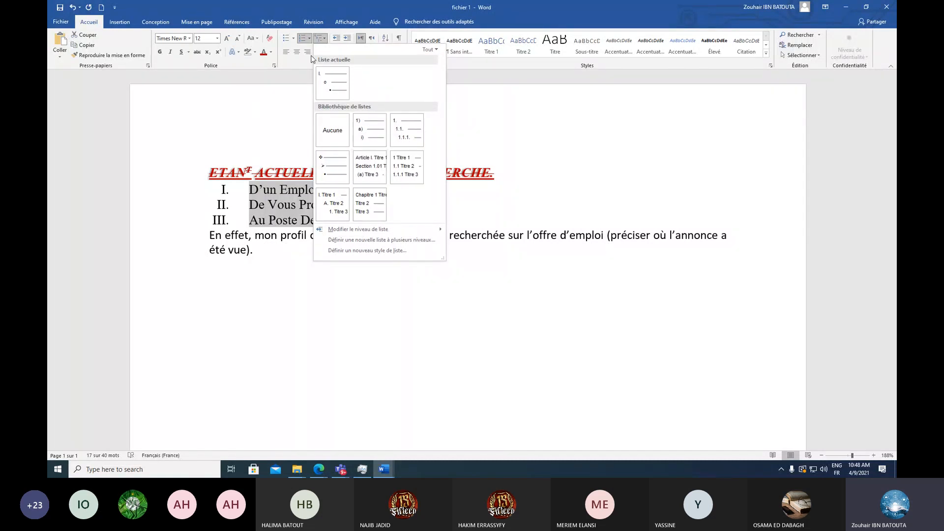
pyautogui.click(340, 12)
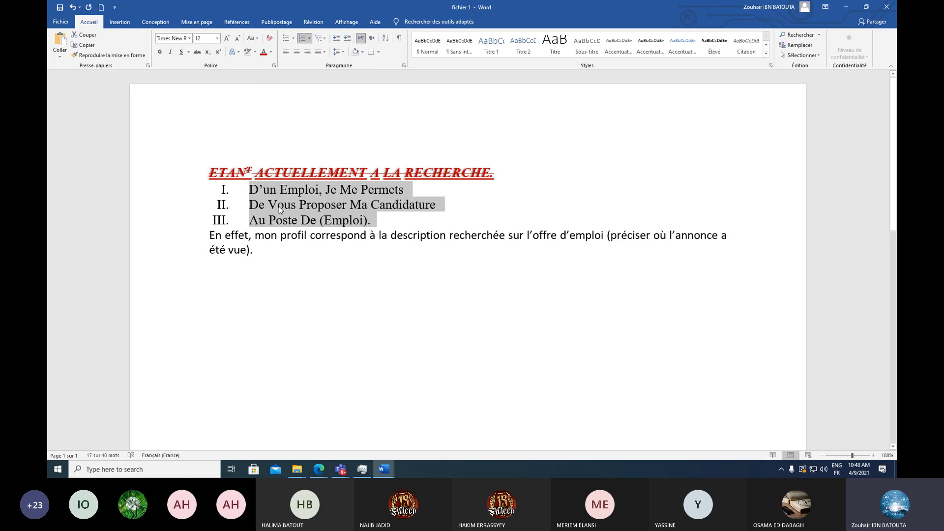
# - Undo the numbering and bullets on the three lines and deselect them
pyautogui.hotkey('ctrl', 'z')
pyautogui.hotkey('ctrl', 'z')
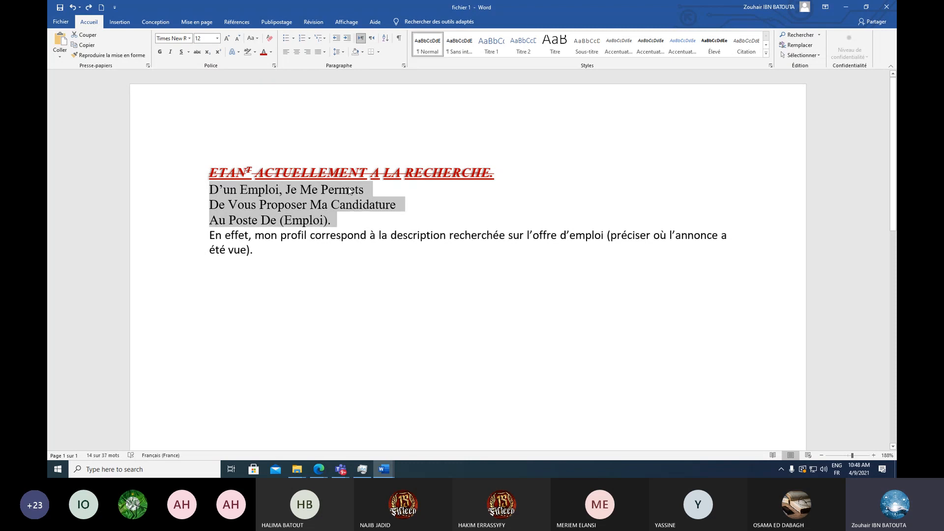
pyautogui.click(279, 205)
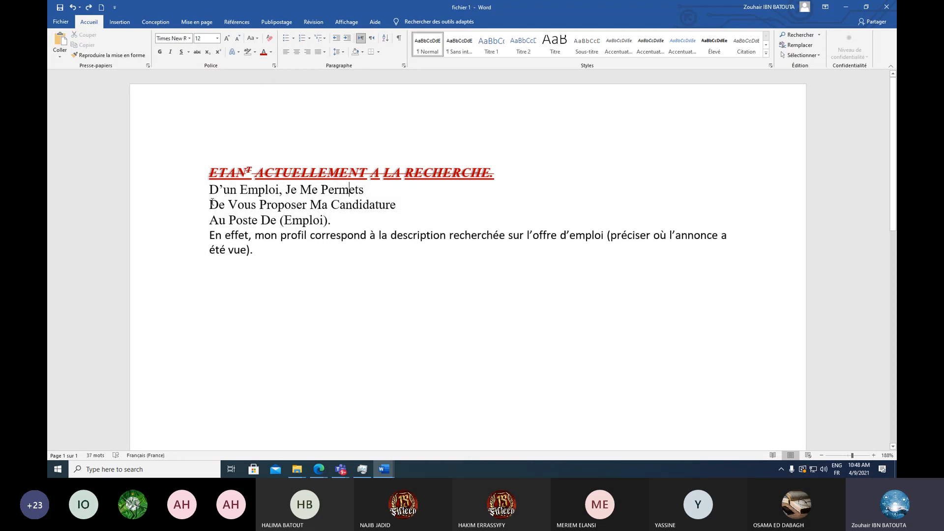
# - Rejoin the three split lines into a single paragraph by removing the breaks after "Permets" and "Candidature"
pyautogui.press('BackSpace')
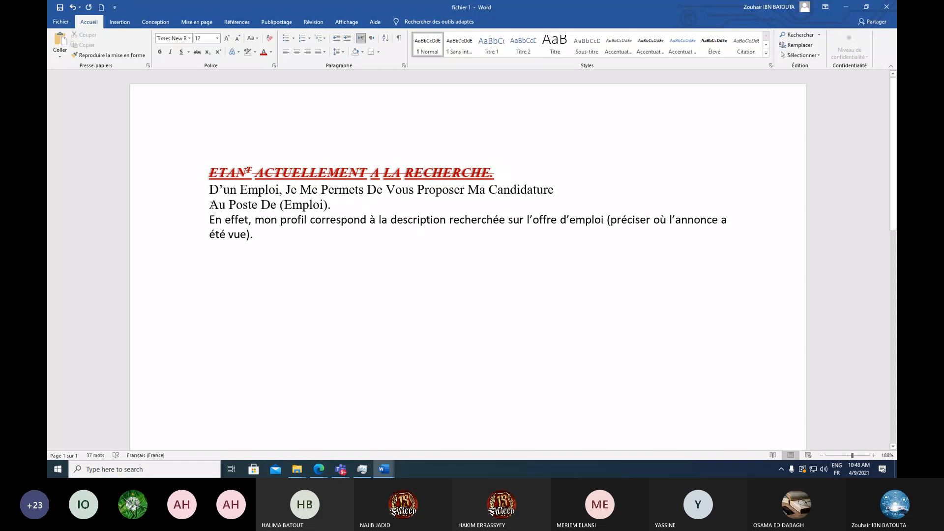
pyautogui.press('BackSpace')
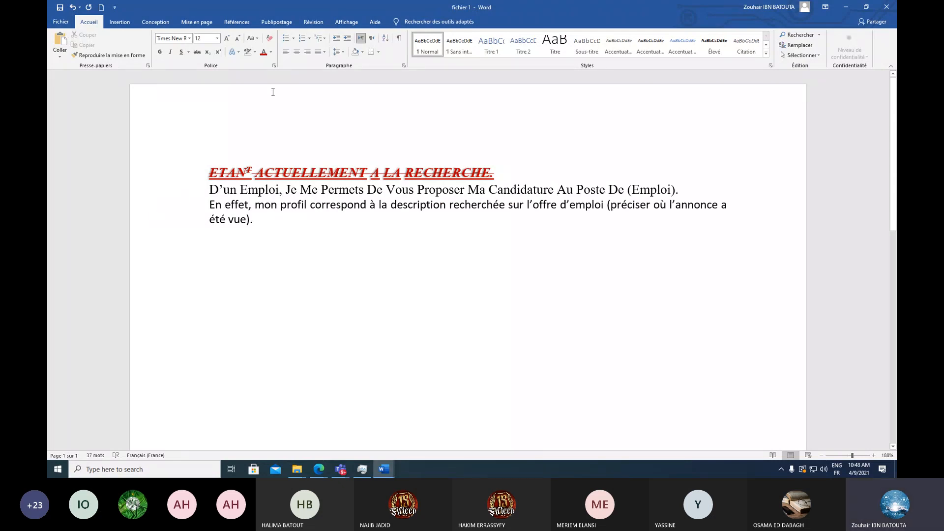
# - Try increasing the indent of both body paragraphs by one level and decreasing it again, several times
pyautogui.moveTo(209, 189); pyautogui.dragTo(265, 215)
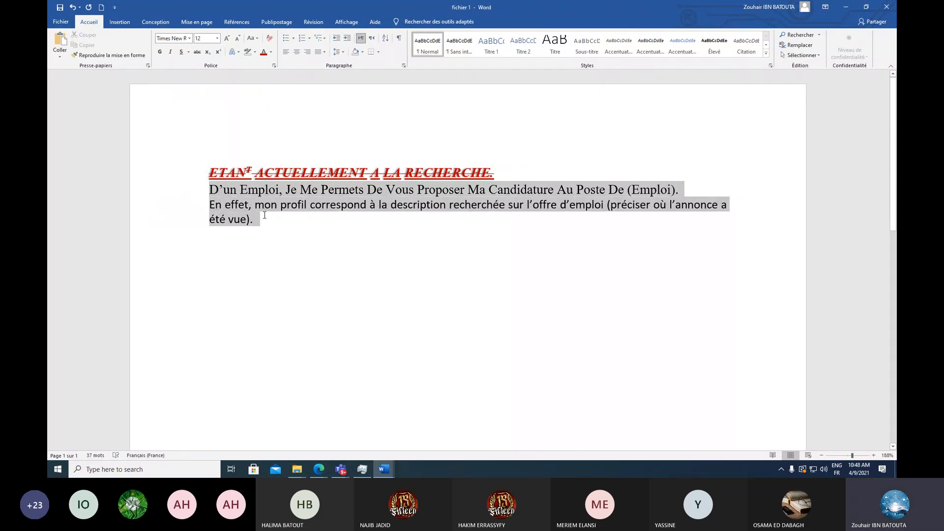
pyautogui.click(344, 43)
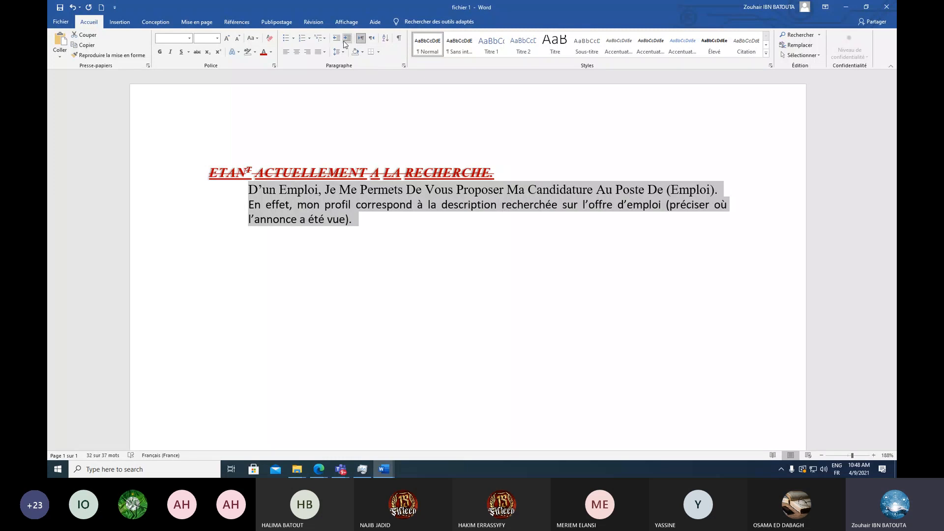
pyautogui.click(337, 38)
pyautogui.click(347, 38)
pyautogui.click(337, 40)
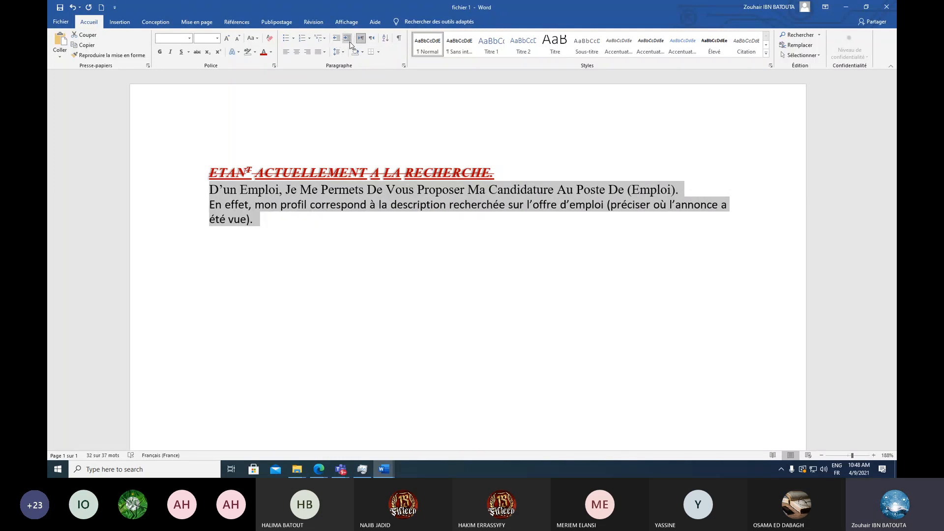
pyautogui.click(347, 38)
pyautogui.click(337, 39)
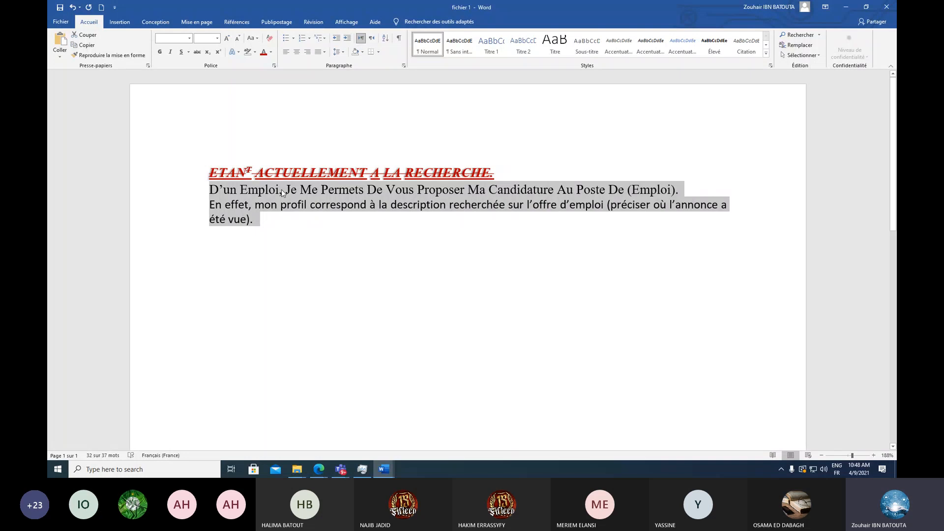
# - Try indenting only the "D'un Emploi" paragraph, first by one level and then by two, returning it to the margin each time
pyautogui.click(278, 189)
pyautogui.click(349, 40)
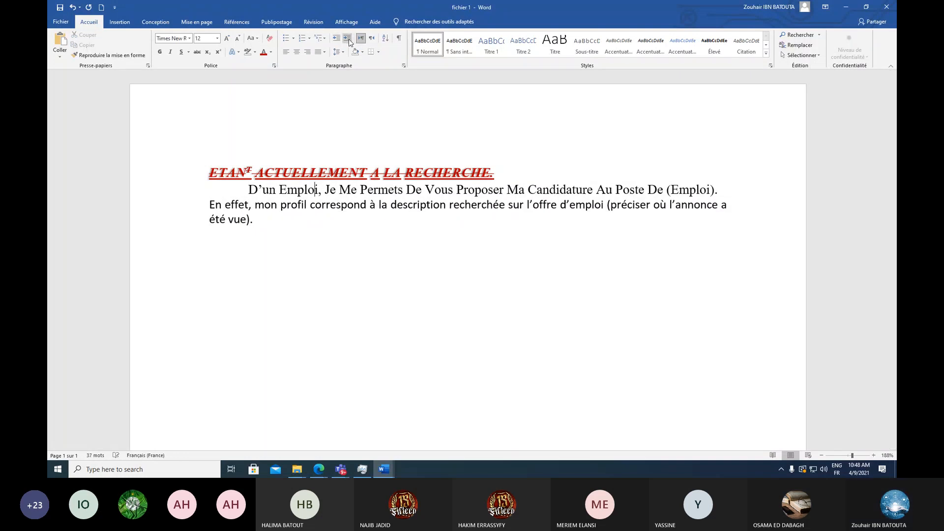
pyautogui.click(337, 38)
pyautogui.click(350, 39)
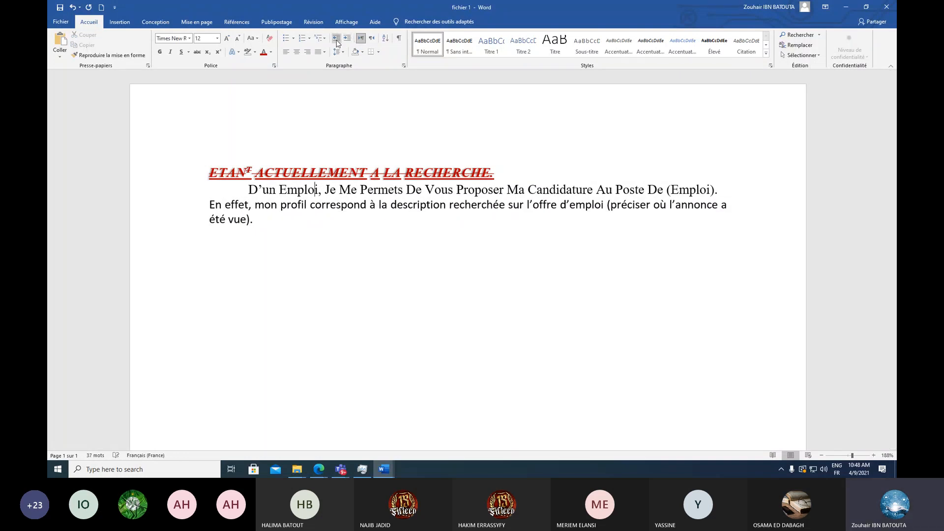
pyautogui.click(336, 39)
pyautogui.click(345, 42)
pyautogui.click(345, 41)
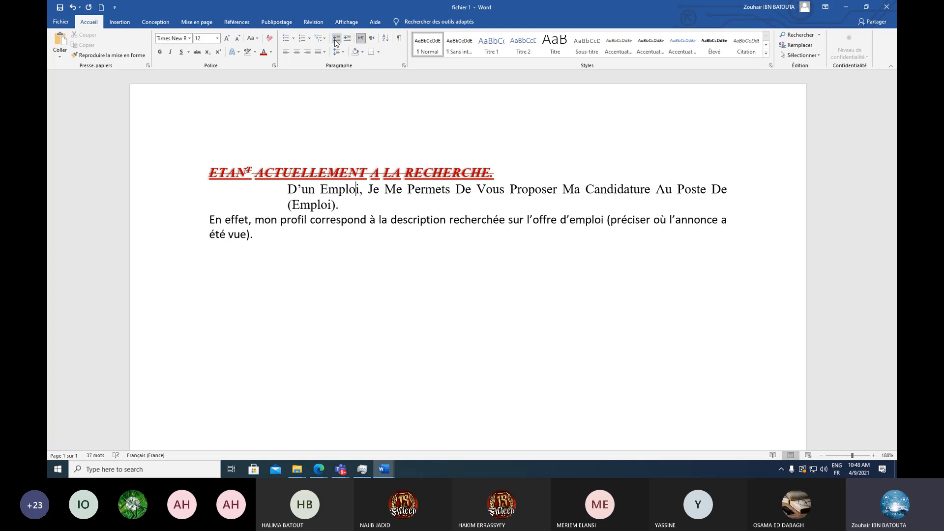
pyautogui.click(337, 40)
pyautogui.click(337, 43)
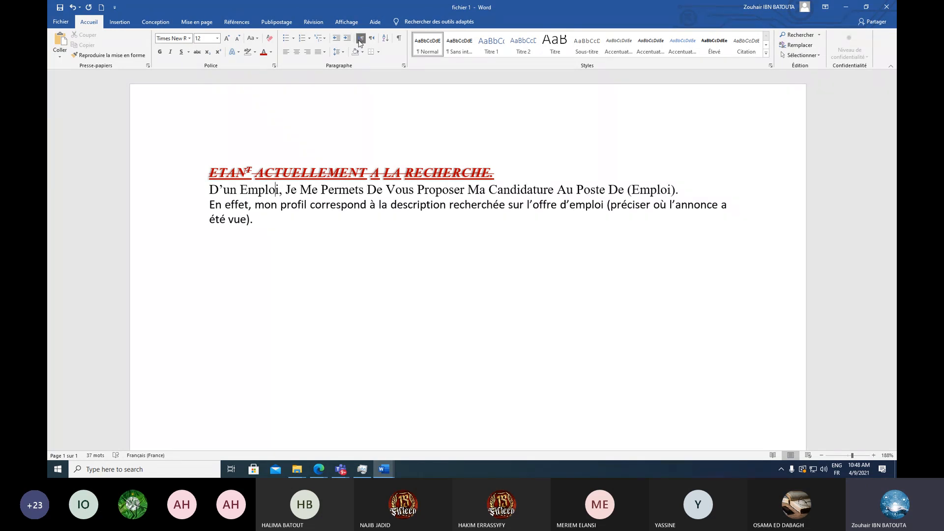
# - Merge the "En effet" paragraph onto the end of the "D'un Emploi" paragraph, and try increasing and decreasing its indent
pyautogui.click(680, 192)
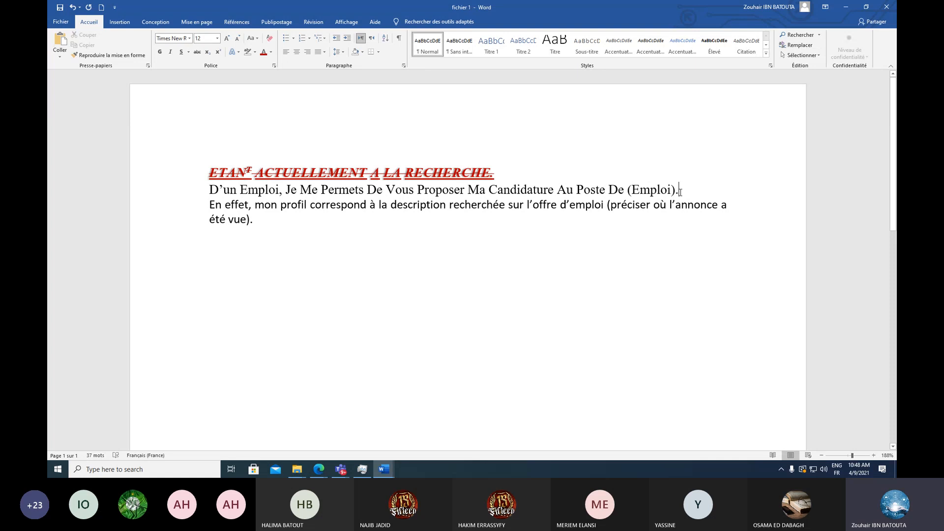
pyautogui.press('Delete')
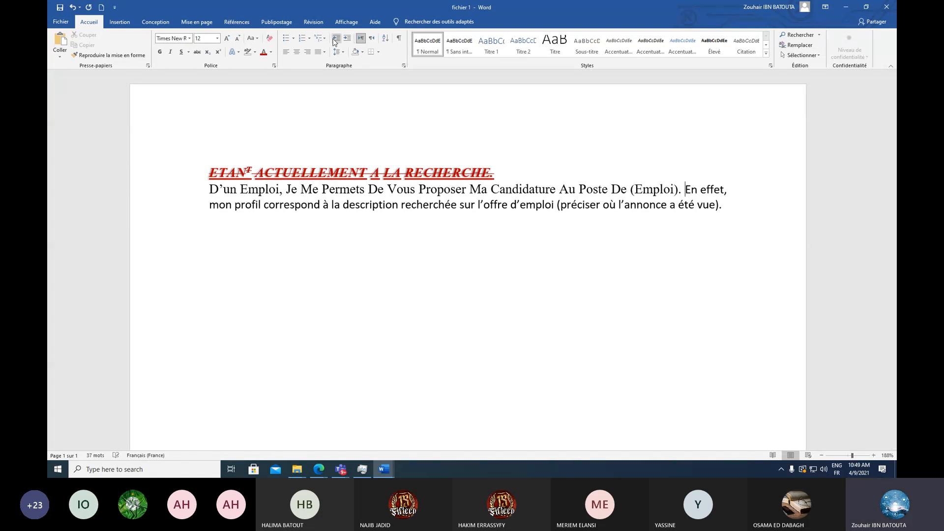
pyautogui.click(349, 39)
pyautogui.click(337, 38)
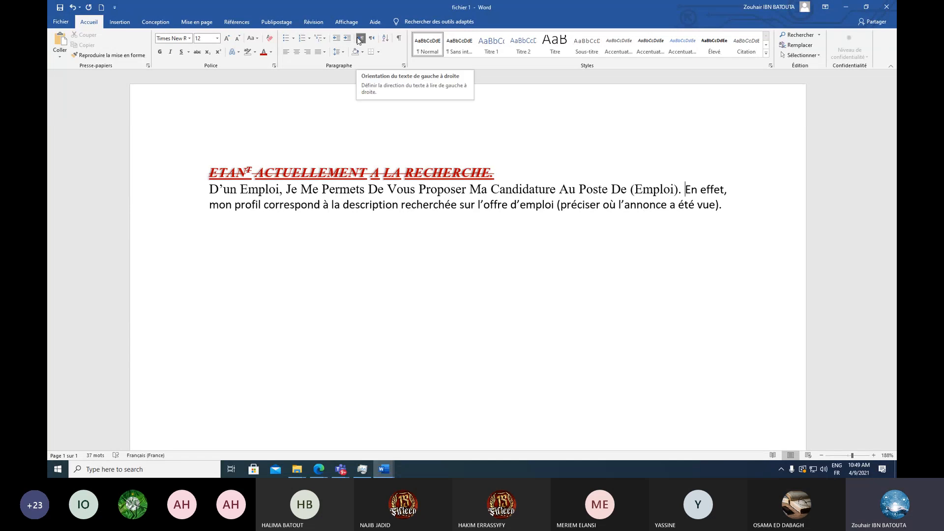
# - Switch the body paragraph to right-to-left direction and back to left-to-right, and show the formatting marks before hiding them again
pyautogui.click(357, 36)
pyautogui.doubleClick(294, 191)
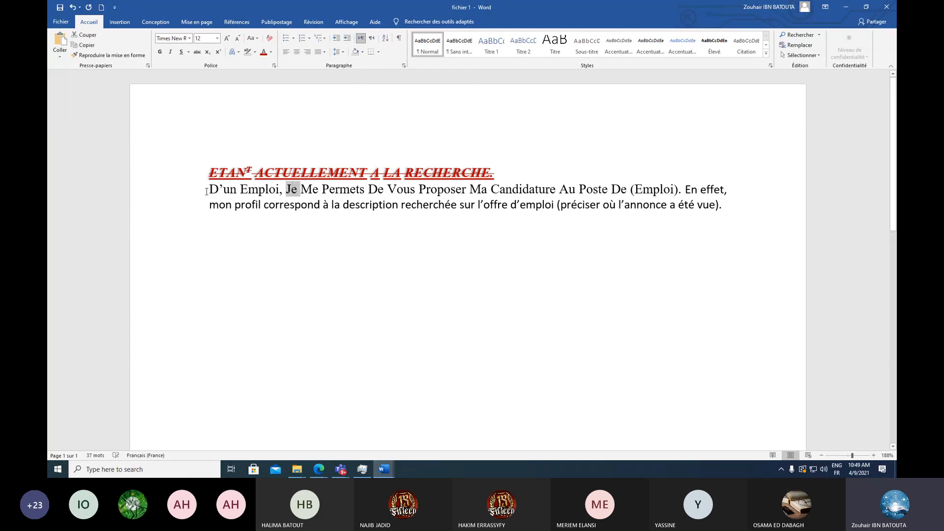
pyautogui.click(208, 192)
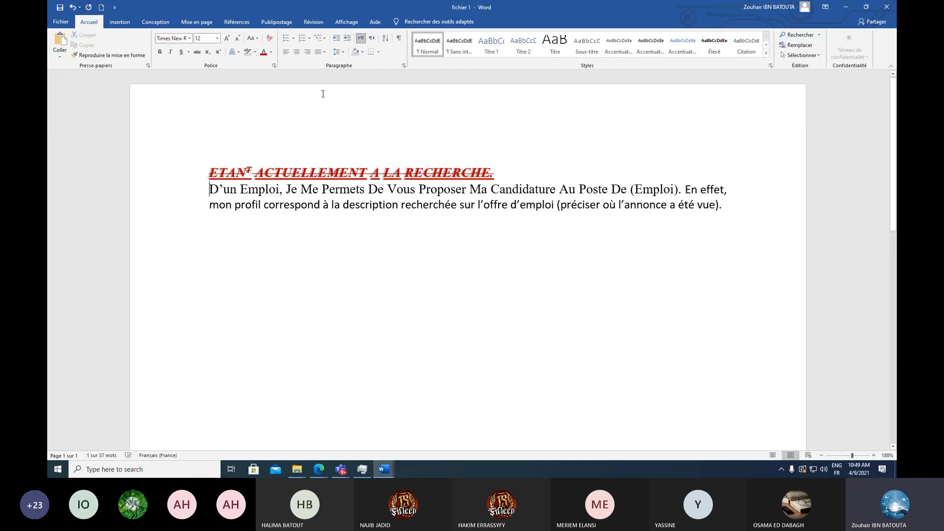
pyautogui.click(372, 40)
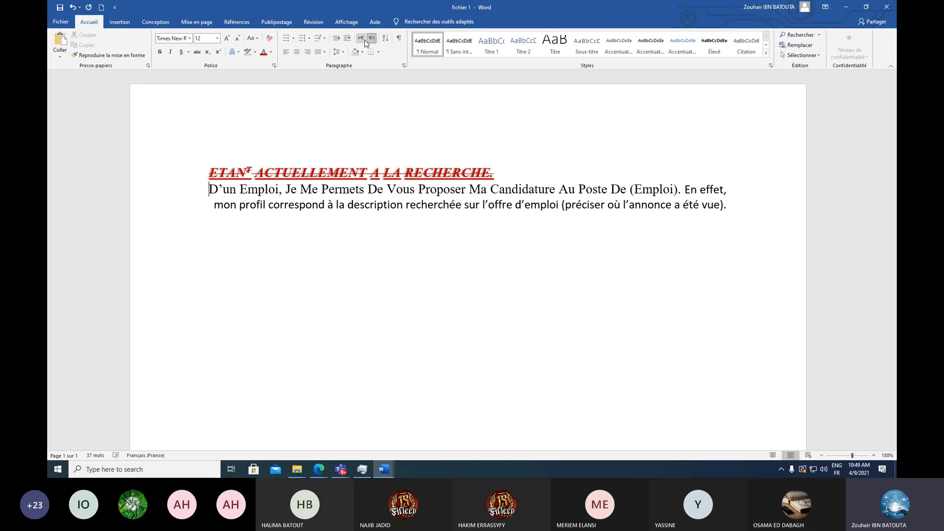
pyautogui.click(362, 40)
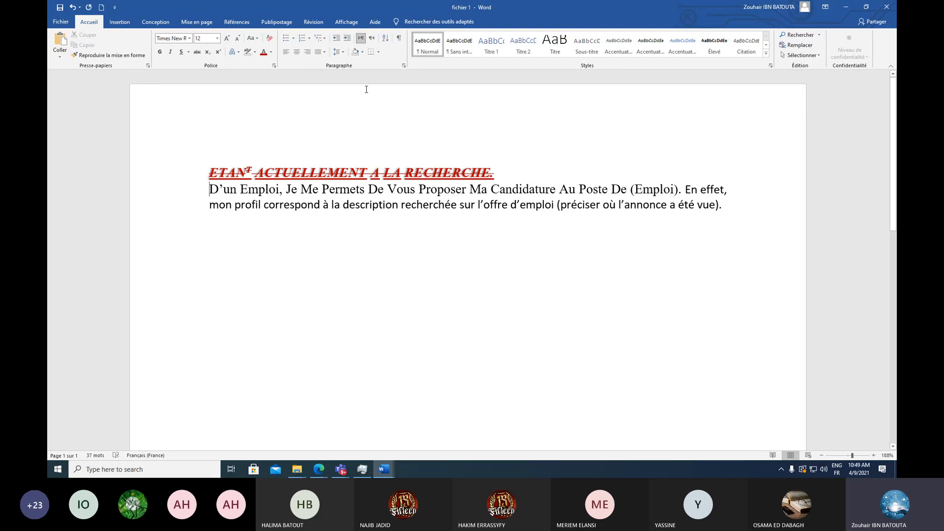
pyautogui.click(399, 40)
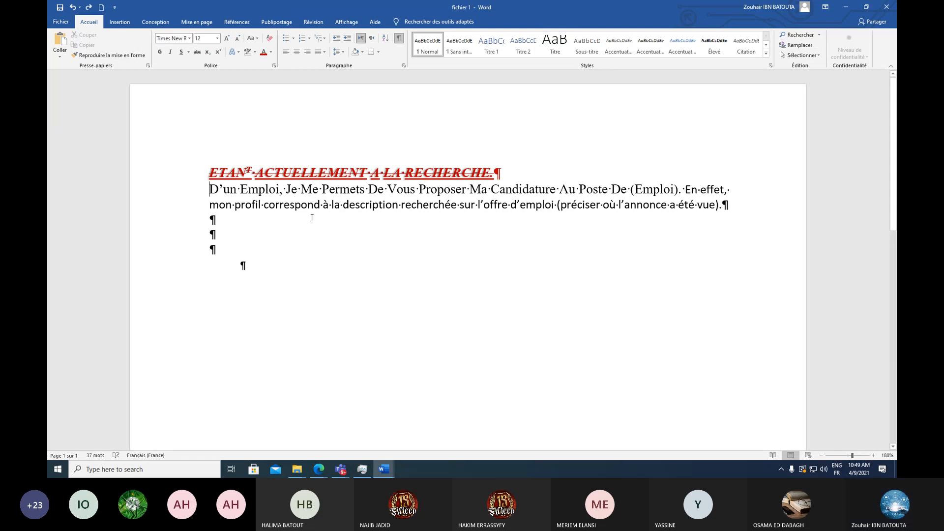
pyautogui.click(399, 38)
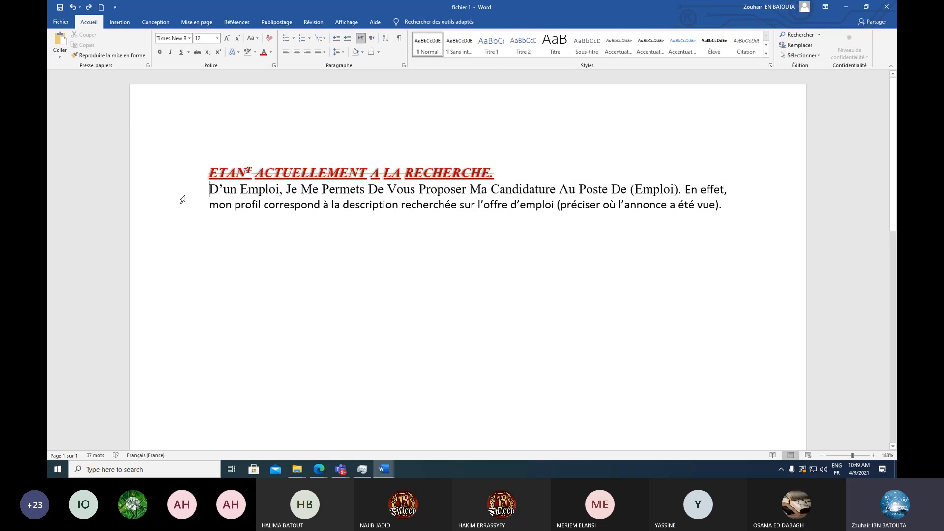
# - Add the misspelled word "Bunjour" on a new line below the body paragraph
pyautogui.click(213, 231)
pyautogui.moveTo(210, 193); pyautogui.dragTo(708, 203)
pyautogui.click(220, 206)
pyautogui.press('Return')
pyautogui.write('bu')
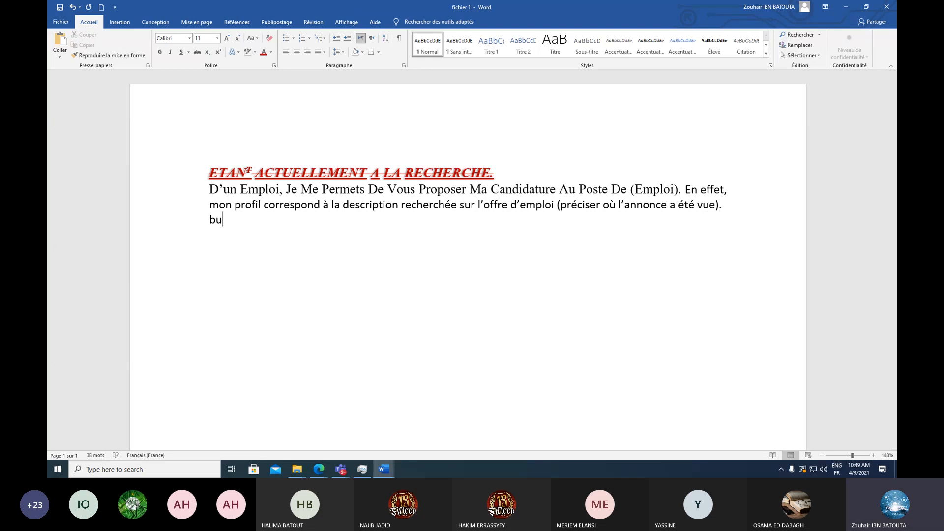
pyautogui.write('njour')
pyautogui.press('Return')
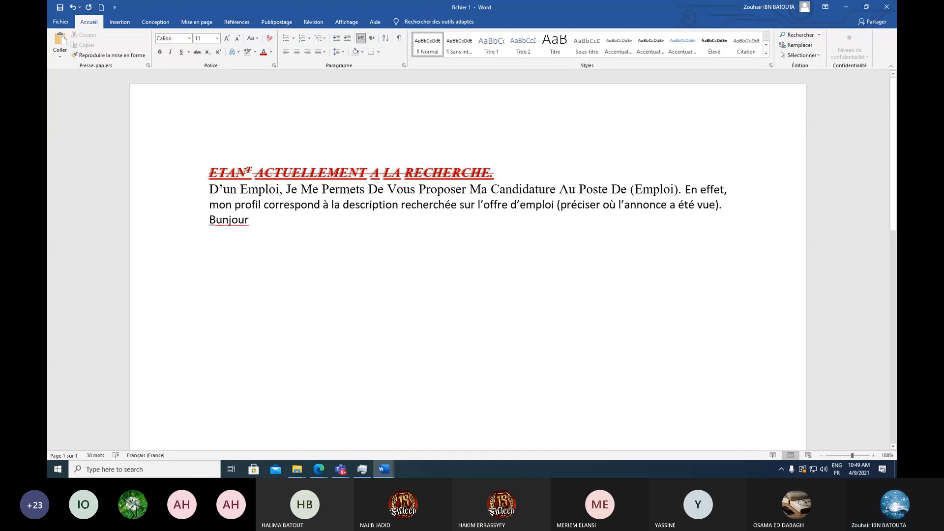
# - Correct the misspelled "Bunjour" with the spelling suggestion "Bonjour"
pyautogui.rightClick(221, 222)
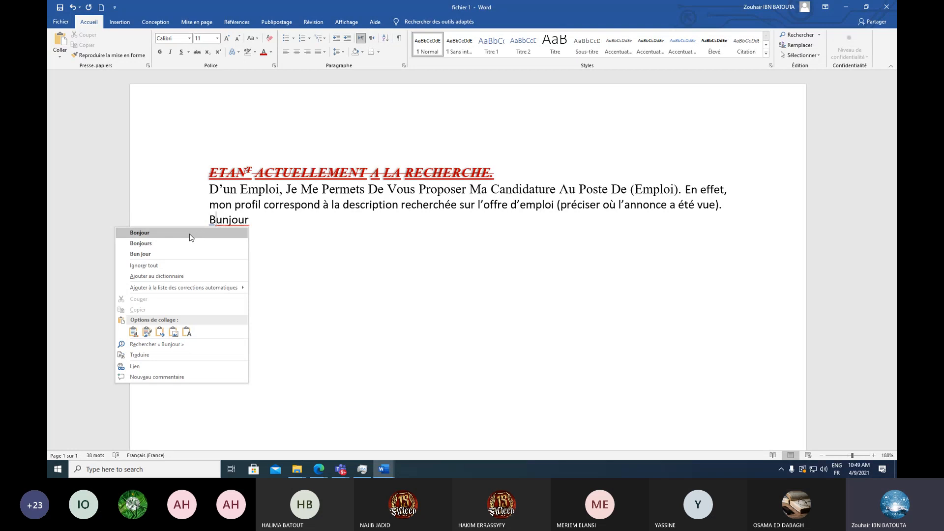
pyautogui.click(183, 235)
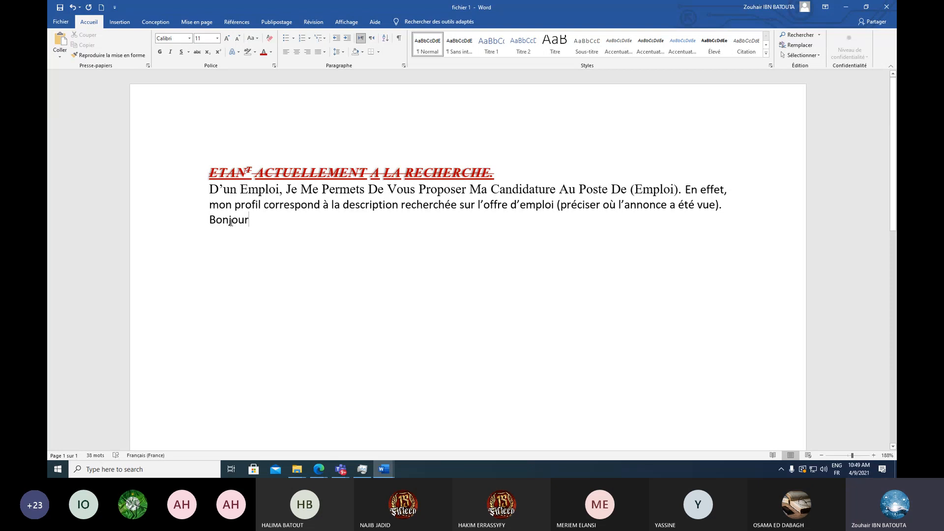
pyautogui.doubleClick(230, 223)
pyautogui.click(253, 224)
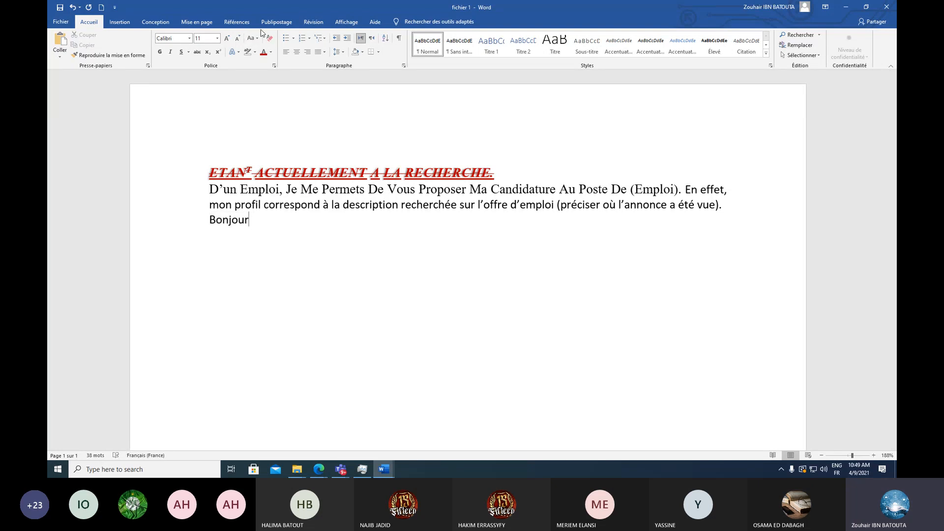
# - Look over the spelling and grammar review commands, briefly selecting the body text, and return to the home commands
pyautogui.click(314, 22)
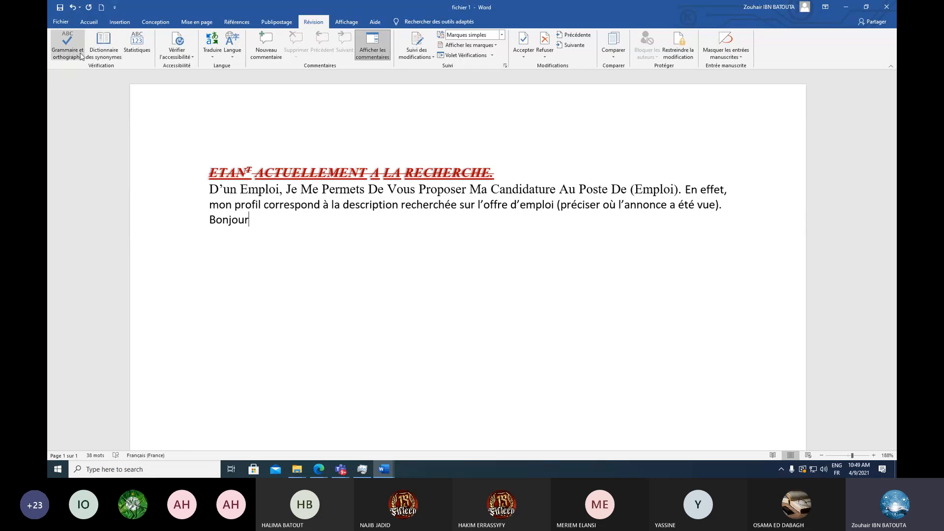
pyautogui.moveTo(277, 217); pyautogui.dragTo(201, 187)
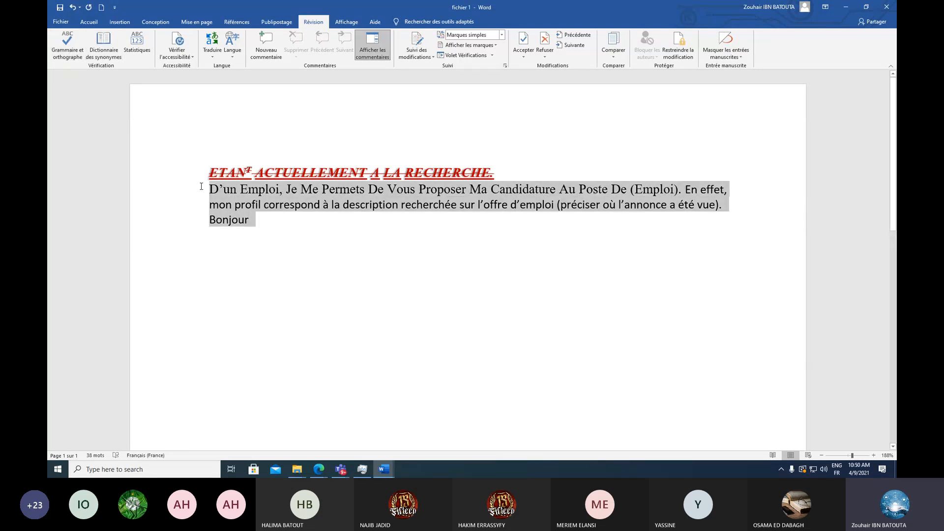
pyautogui.click(295, 245)
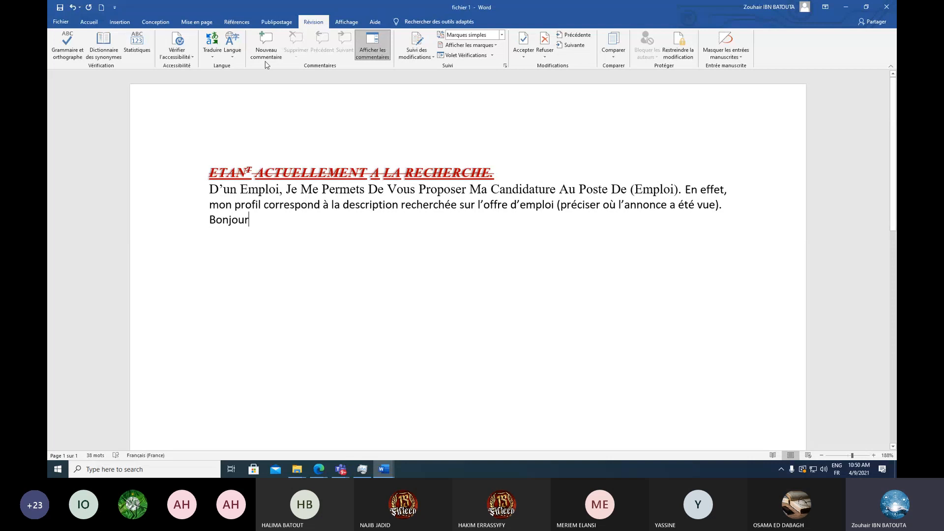
pyautogui.click(82, 22)
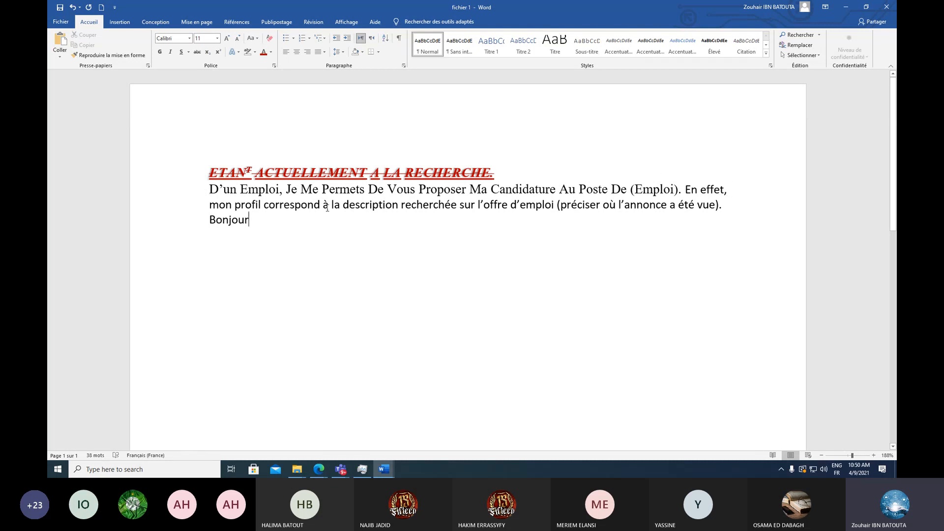
# - Add lines of filler text below "Bonjour", starting with "Eroijioejef" and continuing with long strings of repeated letters
pyautogui.press('Return')
pyautogui.write('eroijioejef  evo')
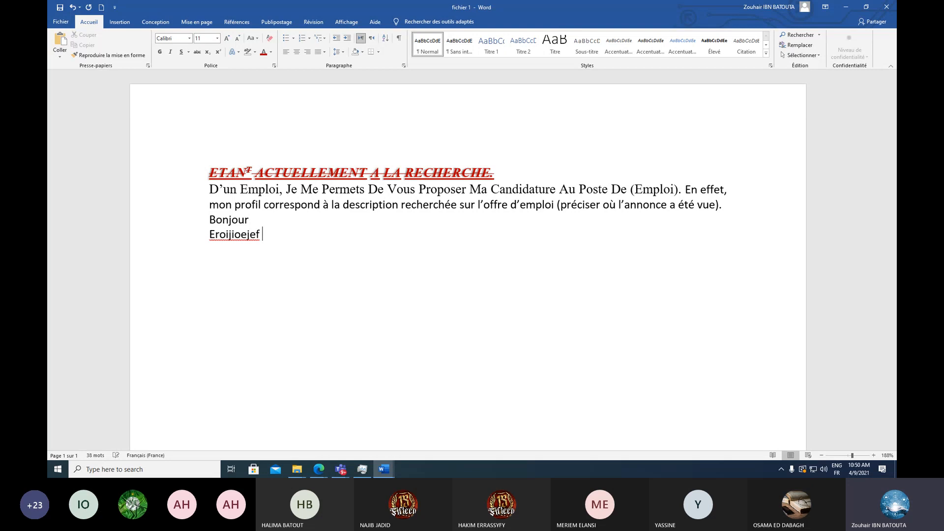
pyautogui.write('vovovovovovovovovovovo ererererererer')
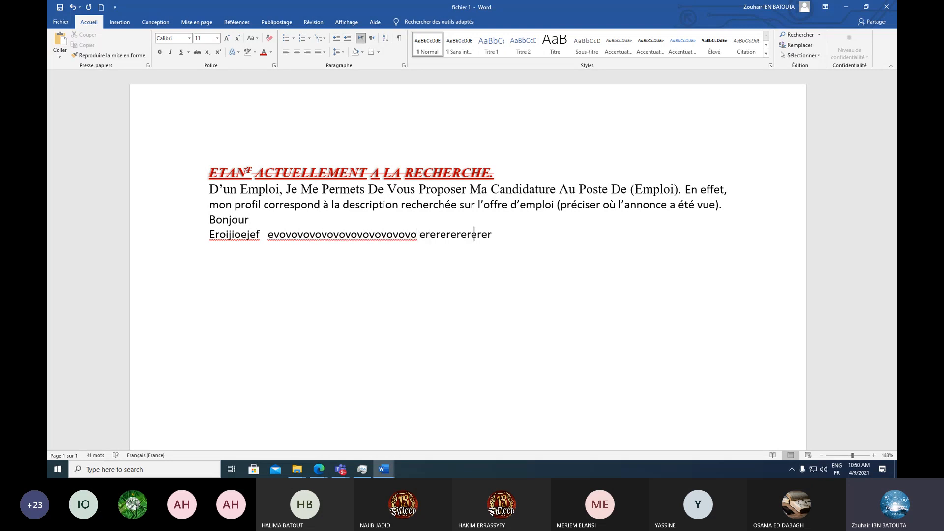
pyautogui.write('erererererererer ererererererererererer erererererererererere')
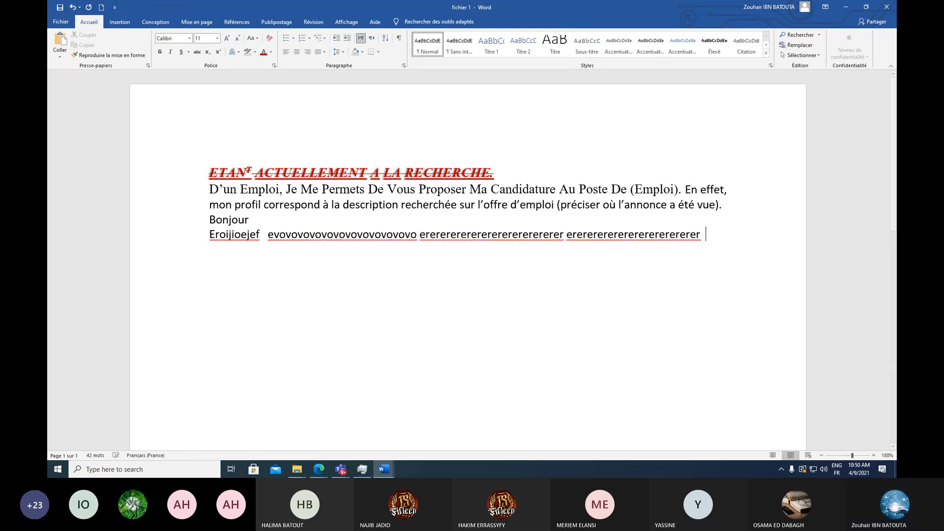
pyautogui.write(' r')
pyautogui.press('Return')
pyautogui.write('erererer')
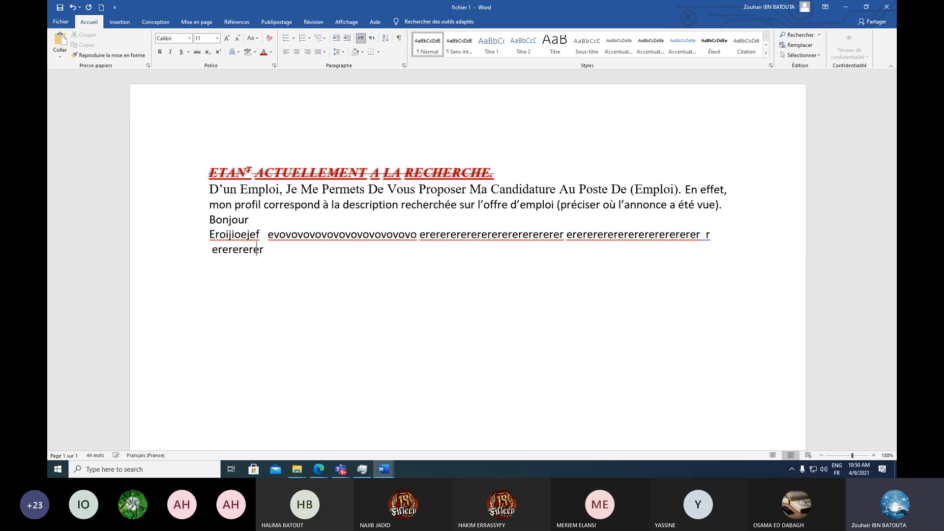
pyautogui.write('ererererererererererererererererererer grgrgrgrgrgrgrgrgrgrgre ')
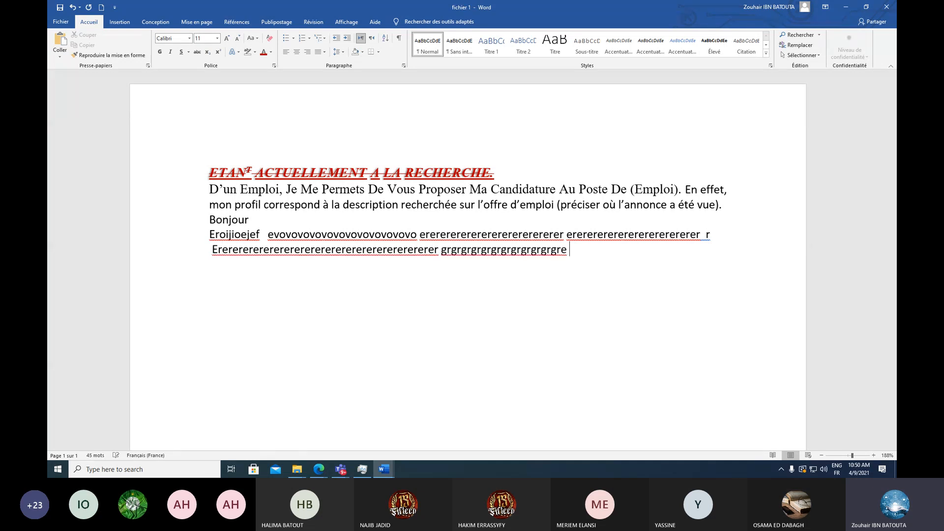
pyautogui.write('ereeeeeeeeeeg erererererererer')
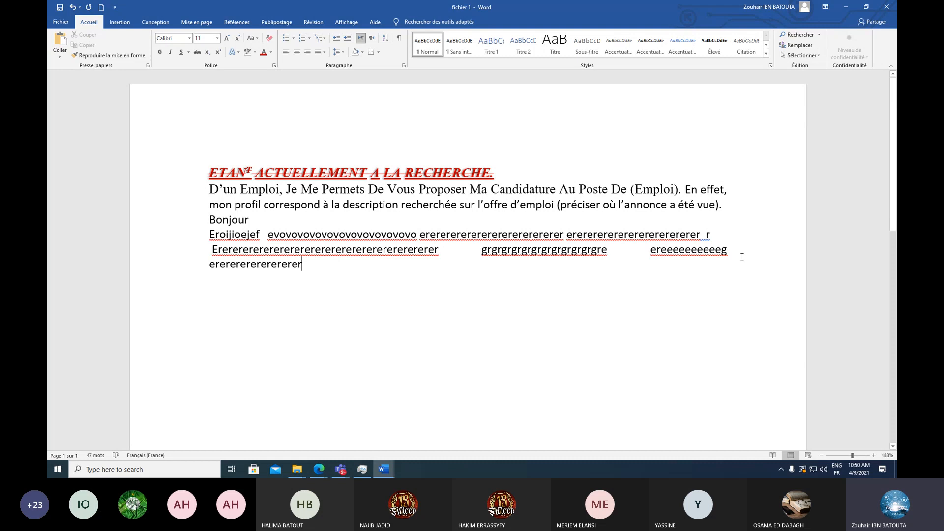
# - Try left, centred and right alignment in turn on all the text below the heading
pyautogui.moveTo(743, 257); pyautogui.dragTo(254, 219)
pyautogui.moveTo(210, 189); pyautogui.dragTo(307, 266)
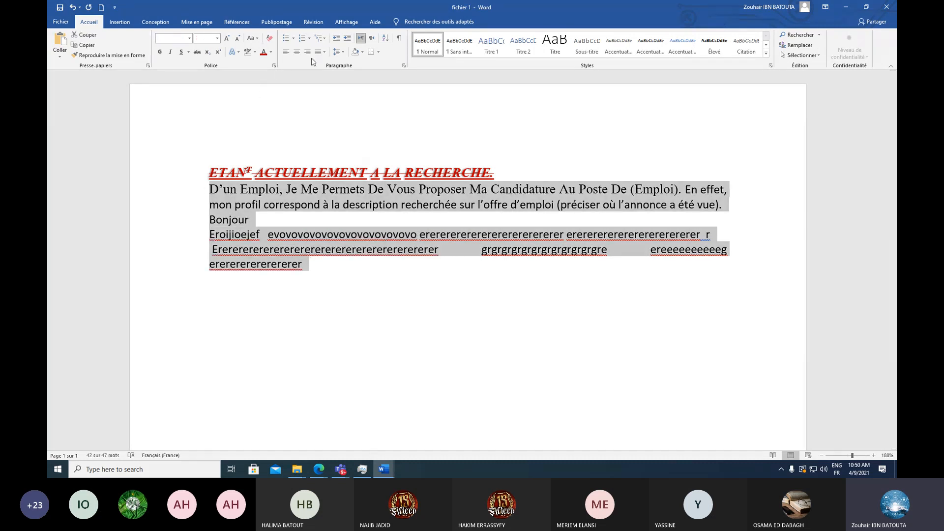
pyautogui.click(285, 53)
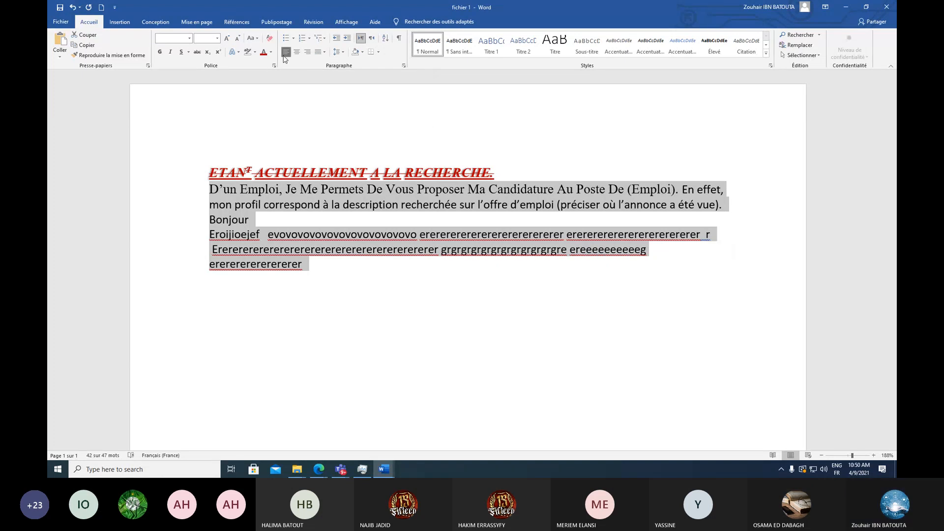
pyautogui.click(297, 53)
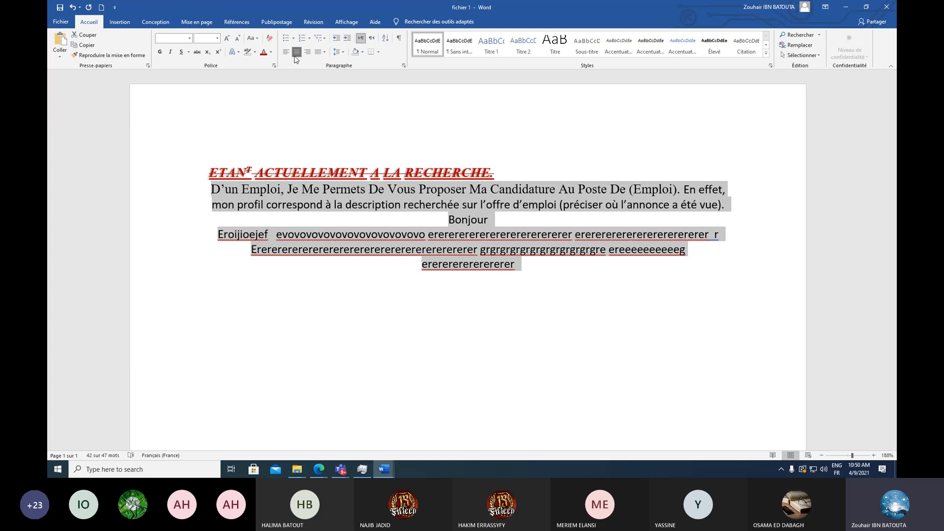
pyautogui.click(307, 53)
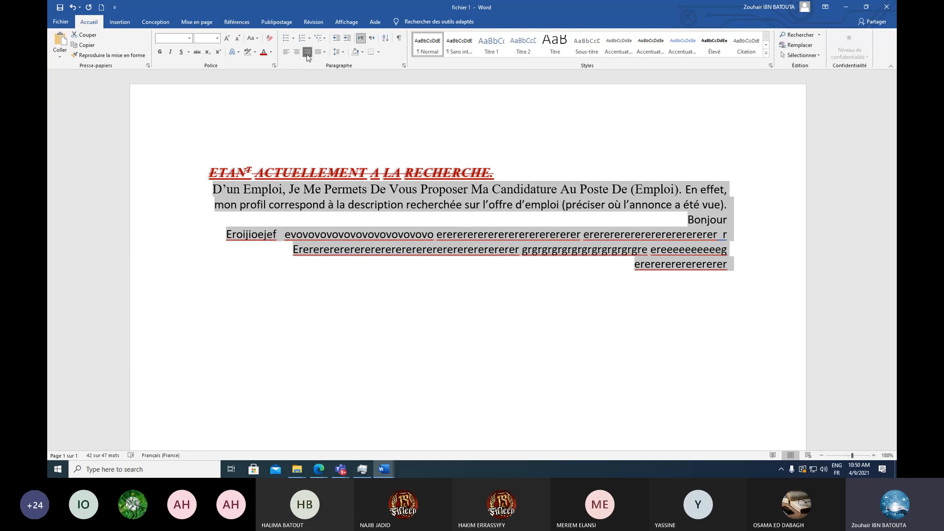
# - Justify all the text below the heading using the standard justify option
pyautogui.click(320, 53)
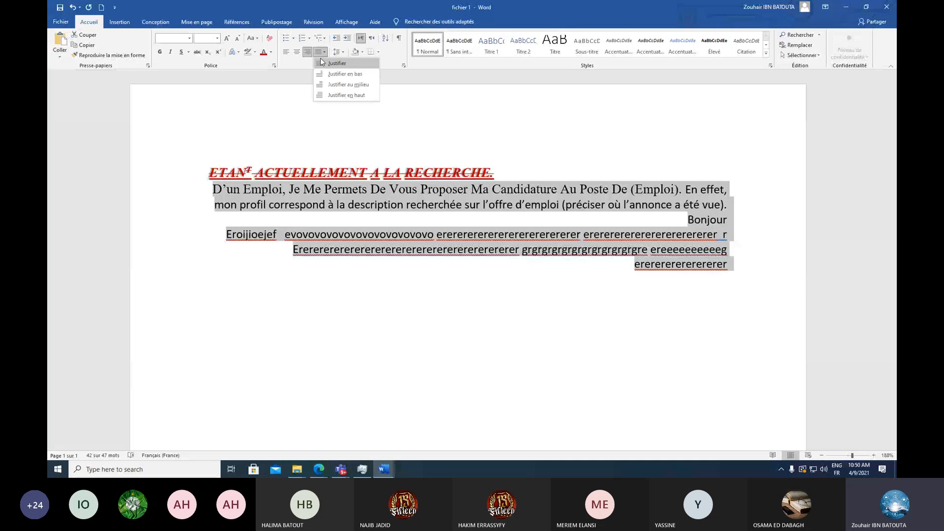
pyautogui.click(320, 61)
pyautogui.click(492, 220)
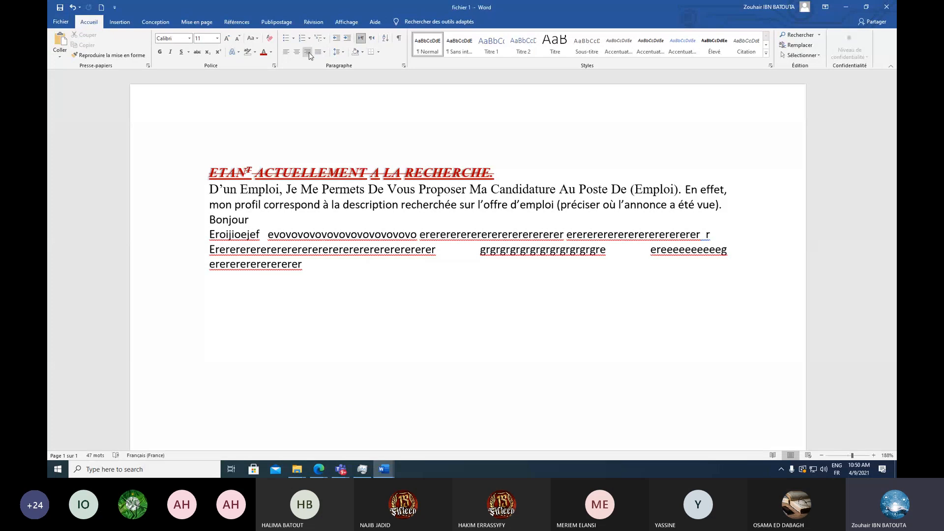
# - Centre the heading "ETANT ACTUELLEMENT A LA RECHERCHE." and insert an empty line below it
pyautogui.click(213, 168)
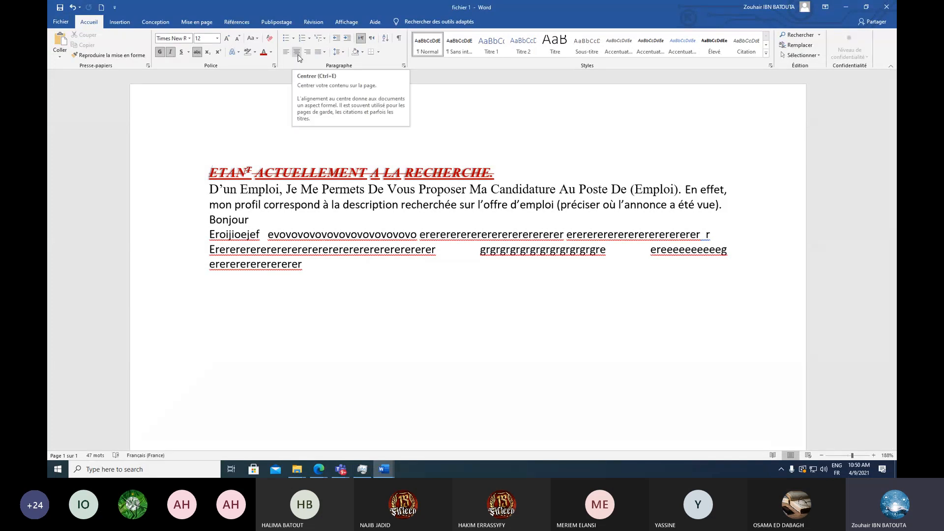
pyautogui.click(296, 52)
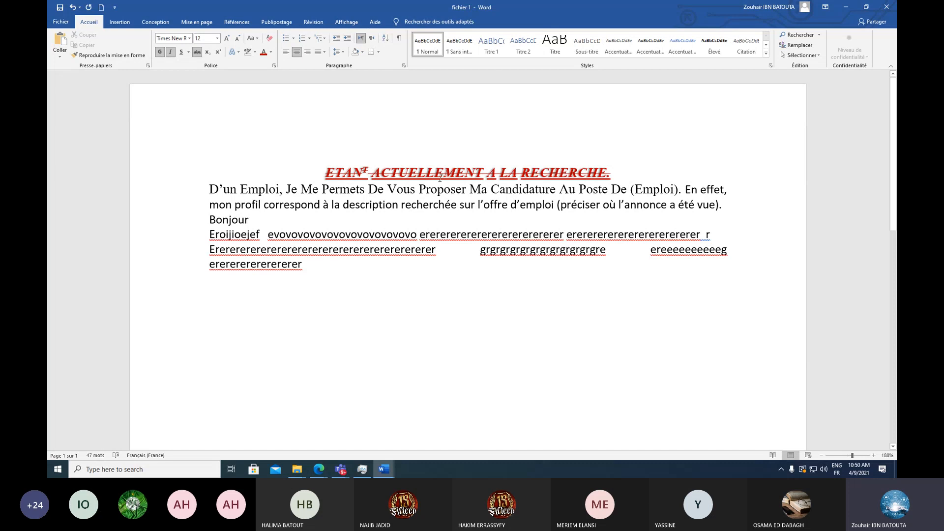
pyautogui.press('Return')
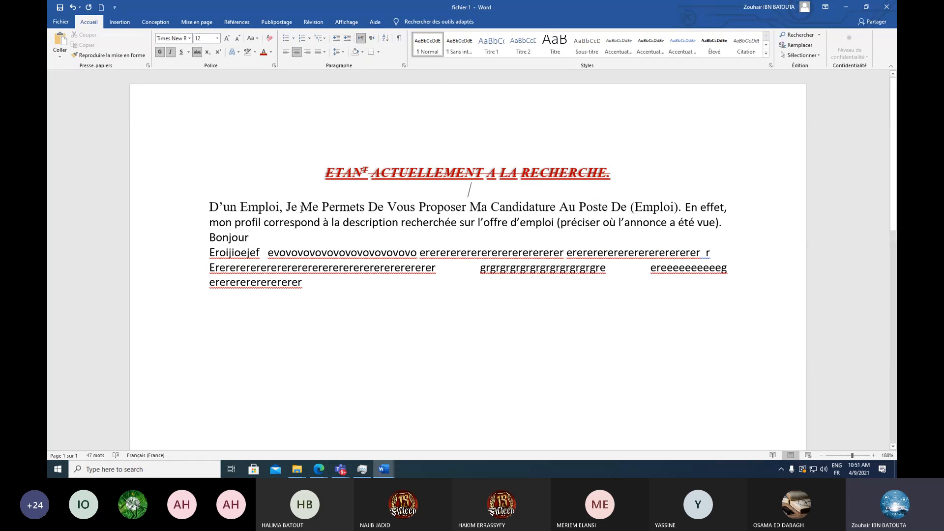
pyautogui.moveTo(321, 172); pyautogui.dragTo(613, 174)
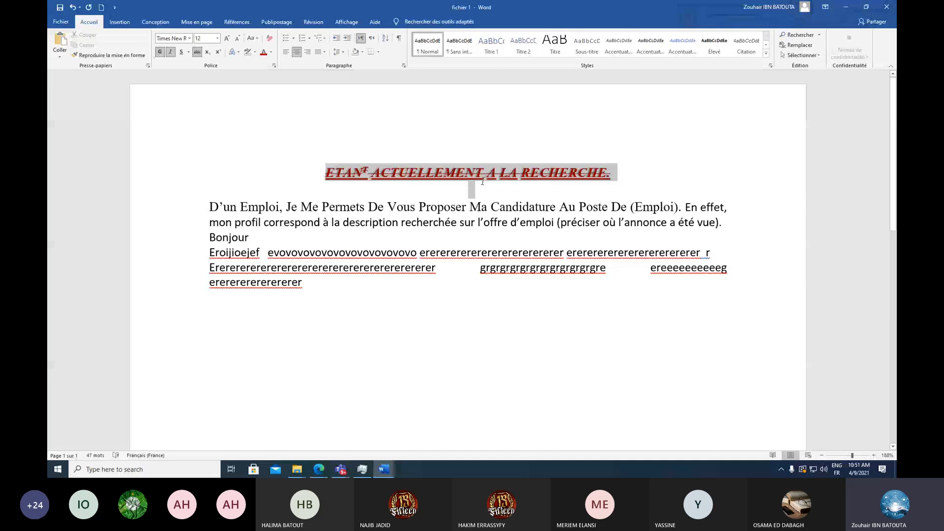
pyautogui.click(360, 222)
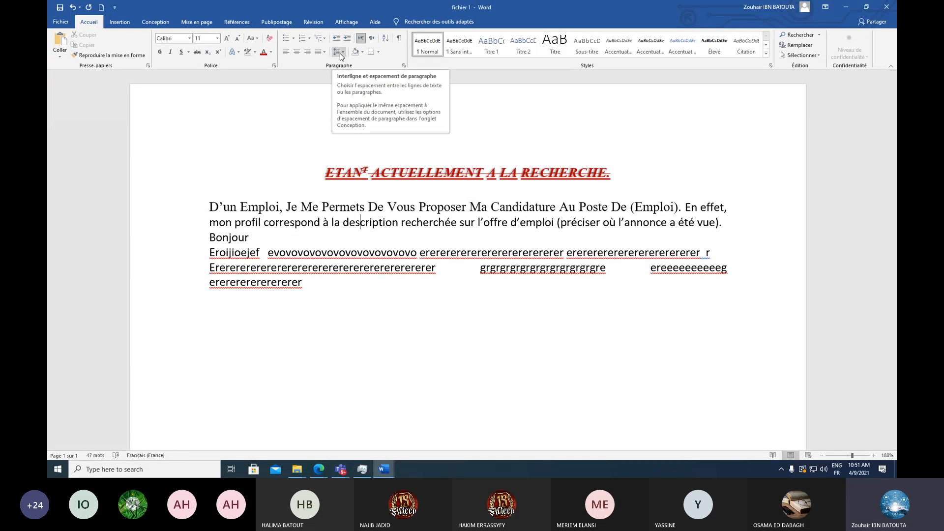
# - Delete the word "Bonjour", leaving an empty line between the body paragraph and the filler text
pyautogui.moveTo(209, 207); pyautogui.dragTo(270, 245)
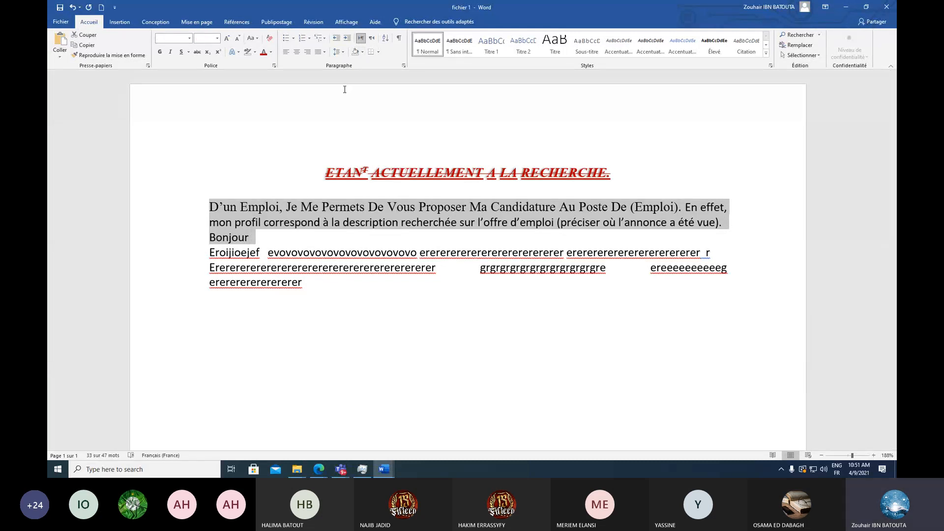
pyautogui.click(285, 239)
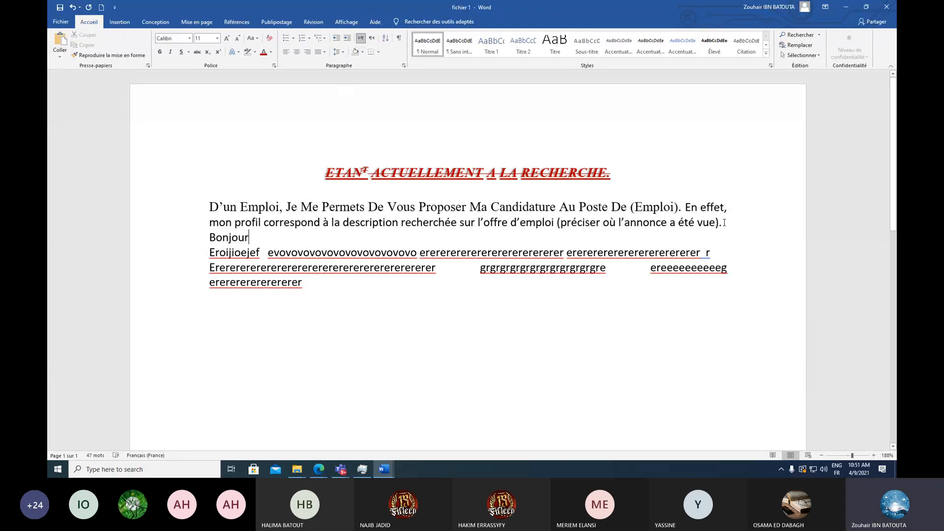
pyautogui.click(748, 223)
pyautogui.press('Delete')
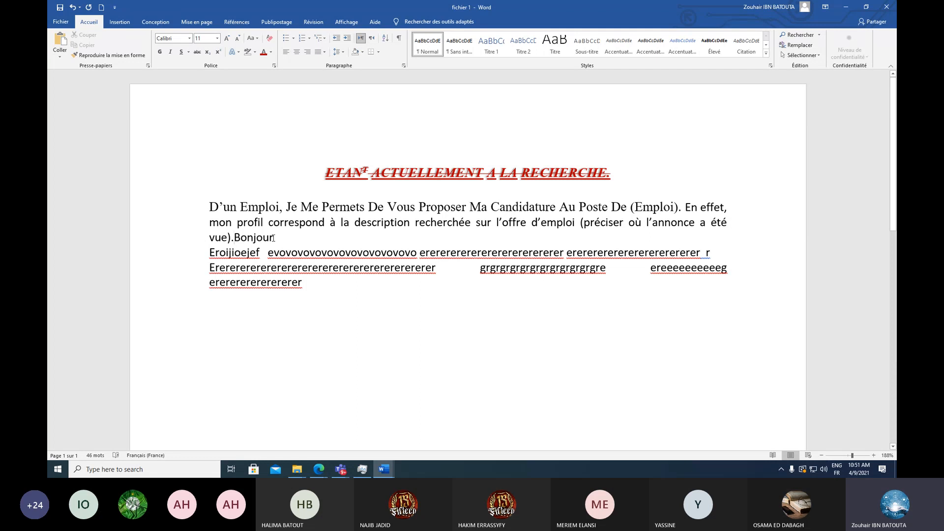
pyautogui.press('Return')
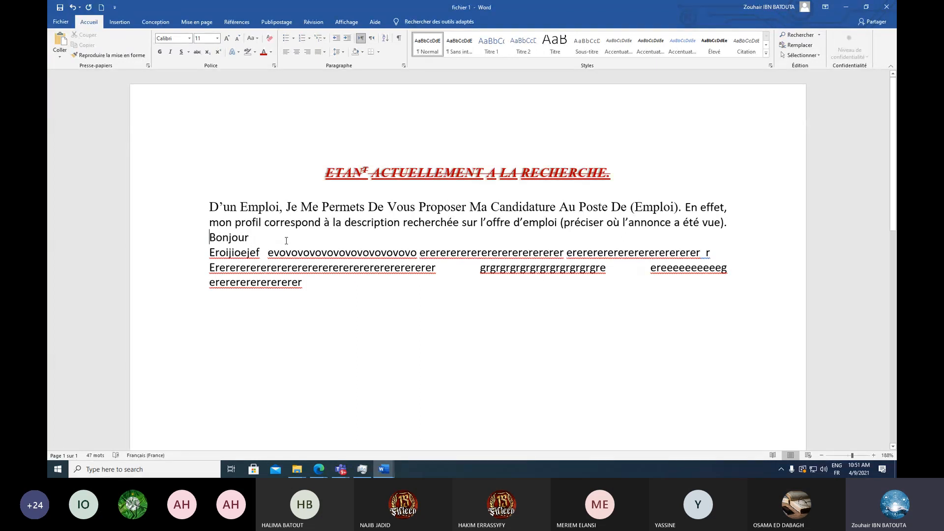
pyautogui.doubleClick(216, 234)
pyautogui.press('Delete')
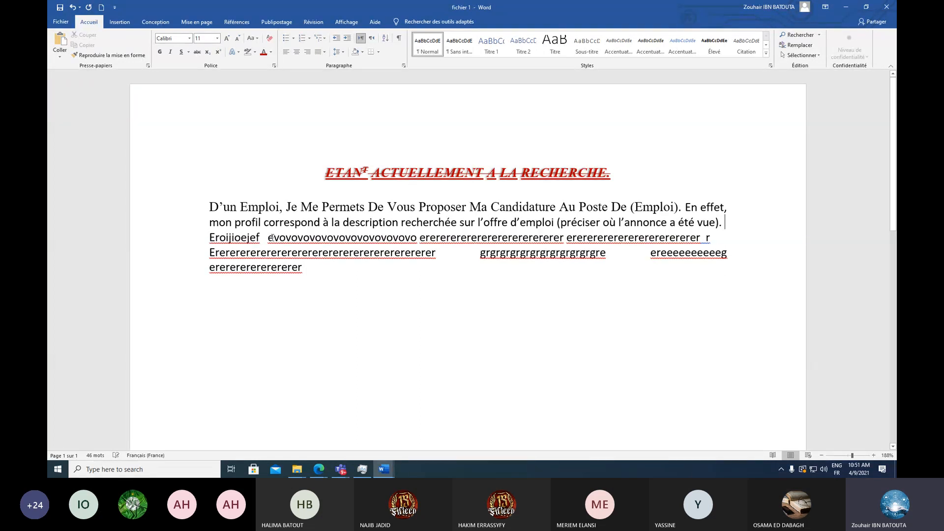
pyautogui.press('Return')
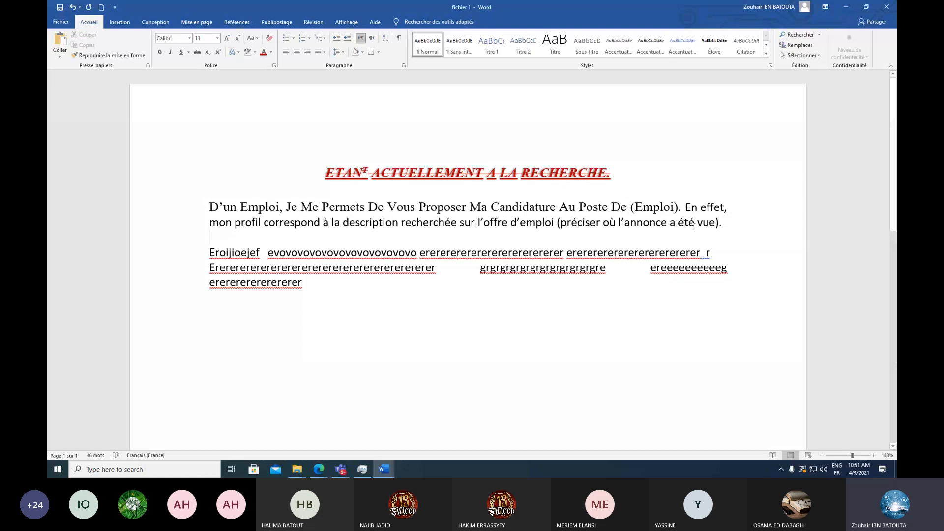
# - Set the line spacing of the body paragraph beginning "D'un Emploi" to 1.5
pyautogui.moveTo(730, 221)
pyautogui.mouseDown()
pyautogui.moveTo(279, 222)
pyautogui.moveTo(215, 197)
pyautogui.moveTo(201, 207)
pyautogui.moveTo(725, 216)
pyautogui.mouseUp()
pyautogui.press('Left')
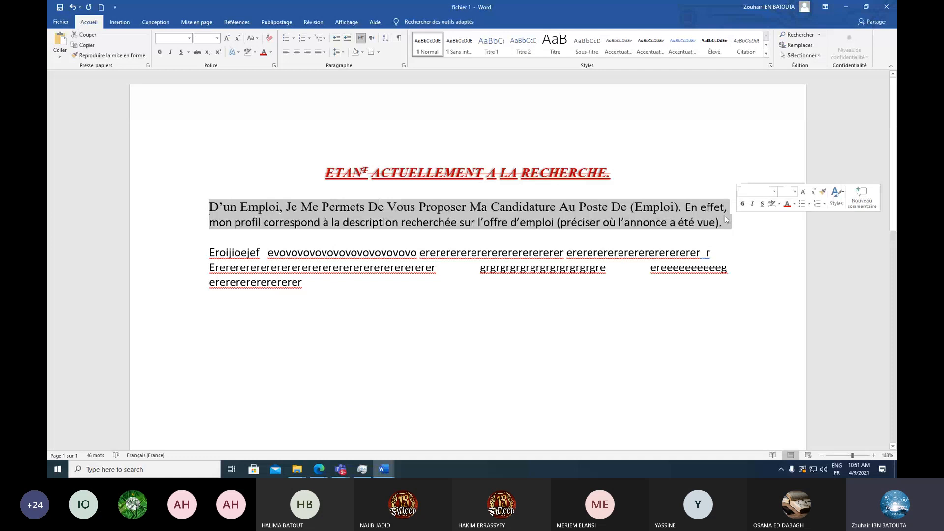
pyautogui.click(344, 54)
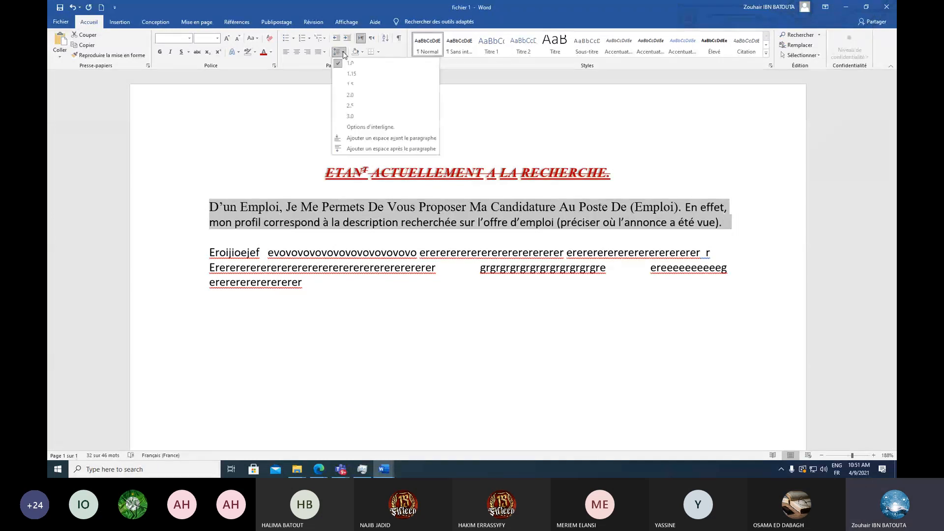
pyautogui.click(367, 80)
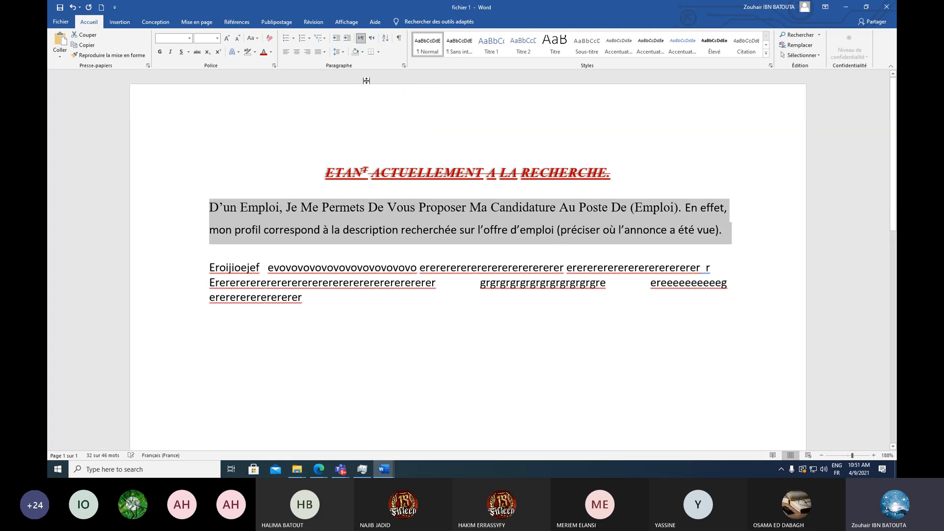
pyautogui.click(284, 207)
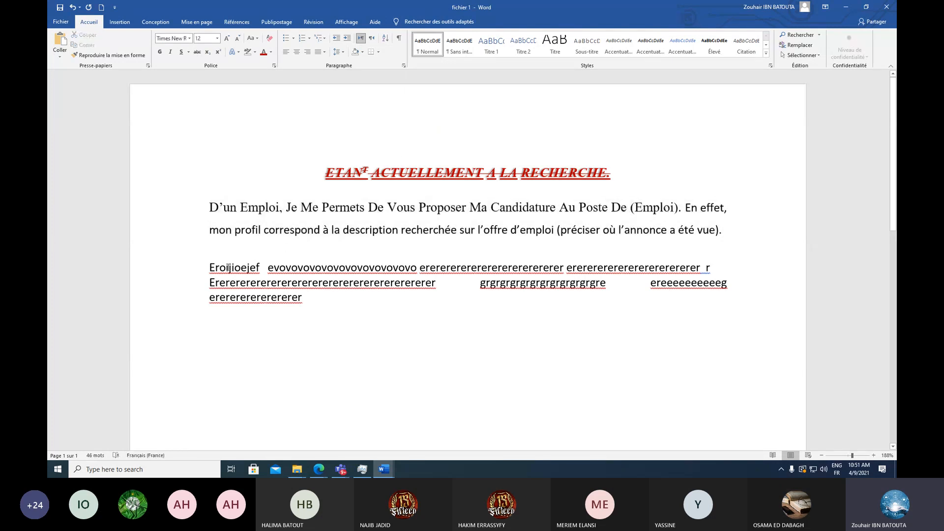
# - Apply 1.5 line spacing to all the text below the heading, including the filler lines
pyautogui.moveTo(211, 207); pyautogui.dragTo(215, 312)
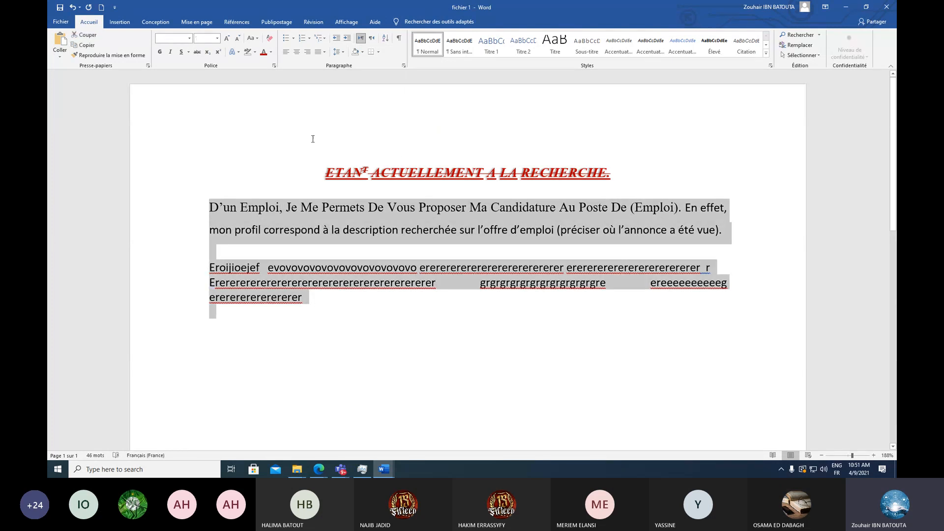
pyautogui.click(345, 52)
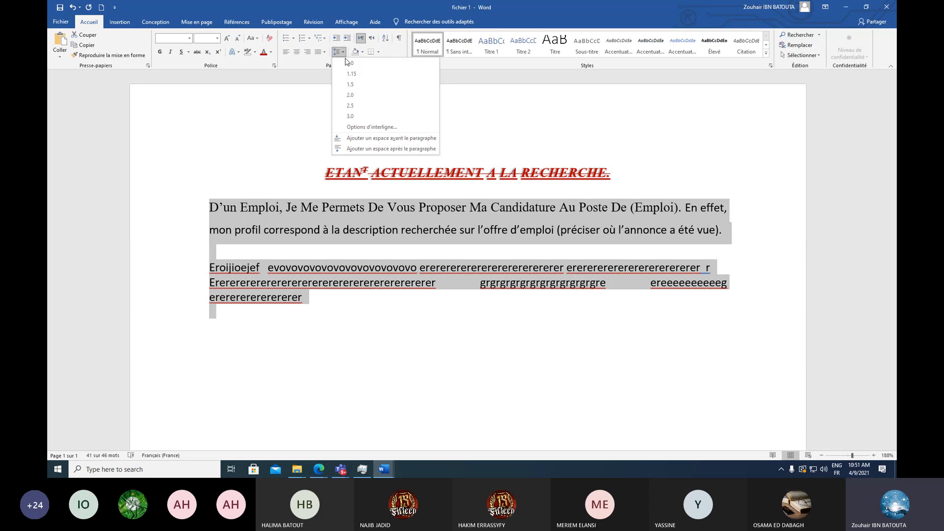
pyautogui.click(357, 85)
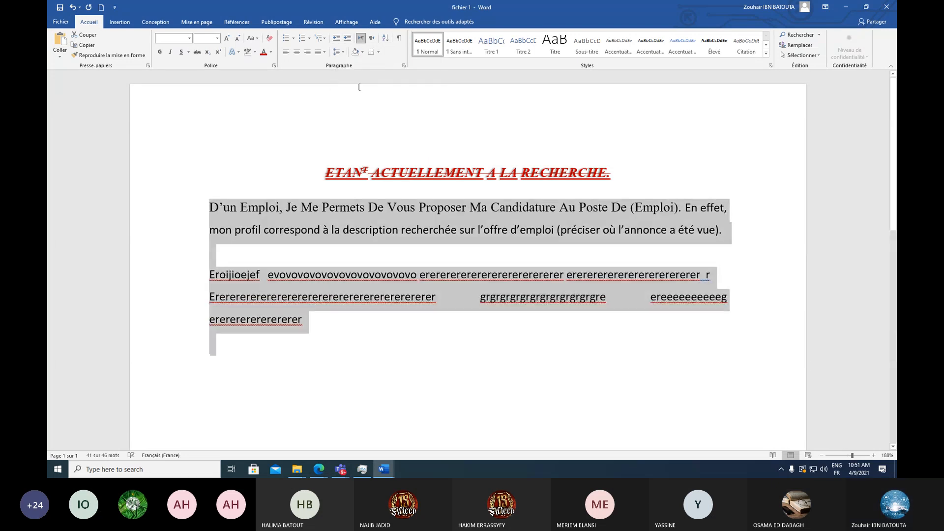
pyautogui.click(337, 252)
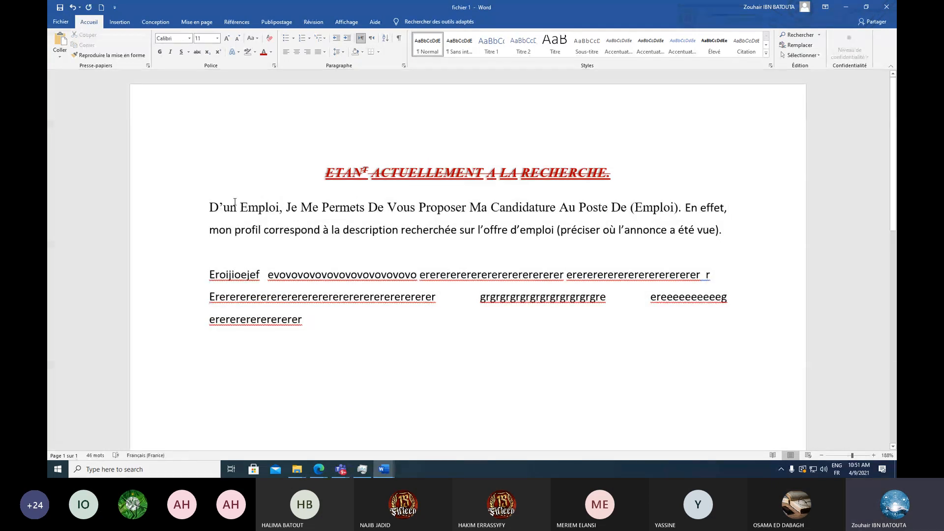
# - Add space after each paragraph in the text below the heading
pyautogui.moveTo(214, 211); pyautogui.dragTo(306, 324)
pyautogui.click(339, 52)
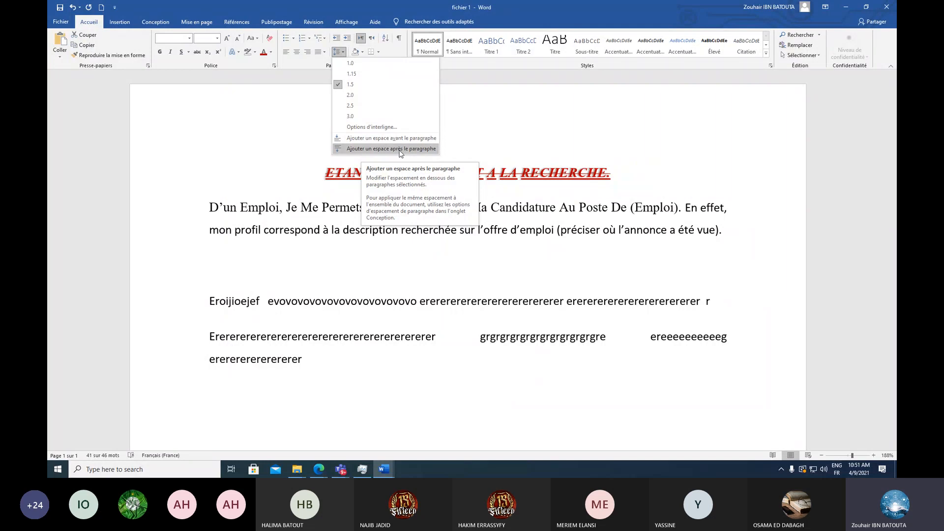
pyautogui.click(406, 149)
pyautogui.click(229, 279)
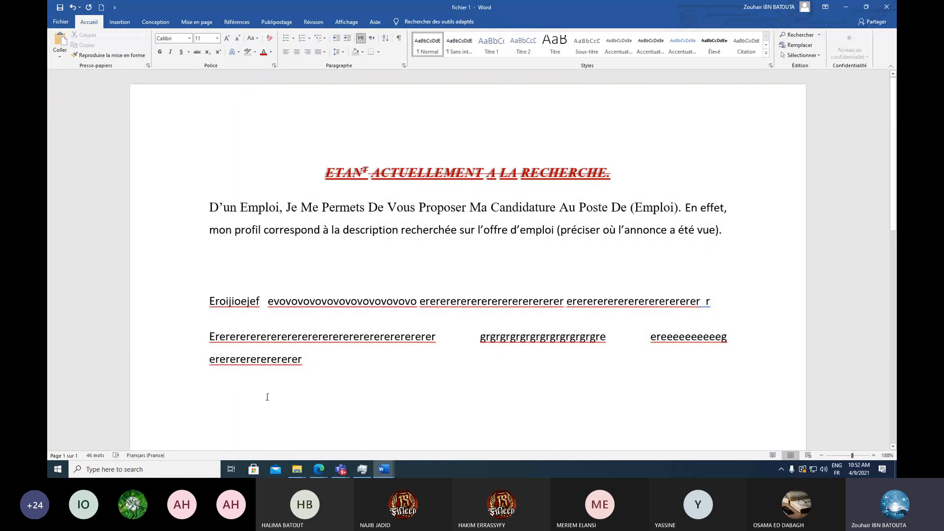
# - Remove the empty line between the body paragraph and the filler text starting with "Eroijioejef"
pyautogui.click(229, 265)
pyautogui.moveTo(277, 308); pyautogui.dragTo(297, 337)
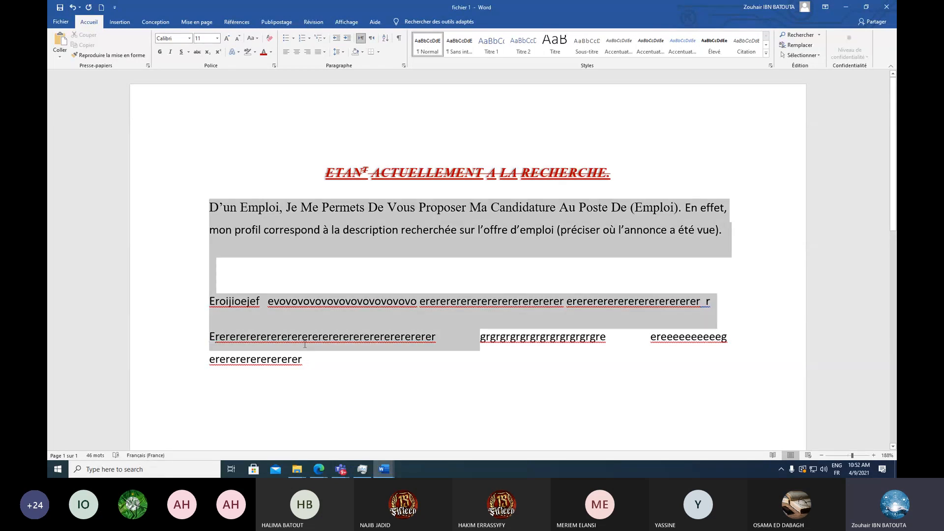
pyautogui.click(291, 275)
pyautogui.press('BackSpace')
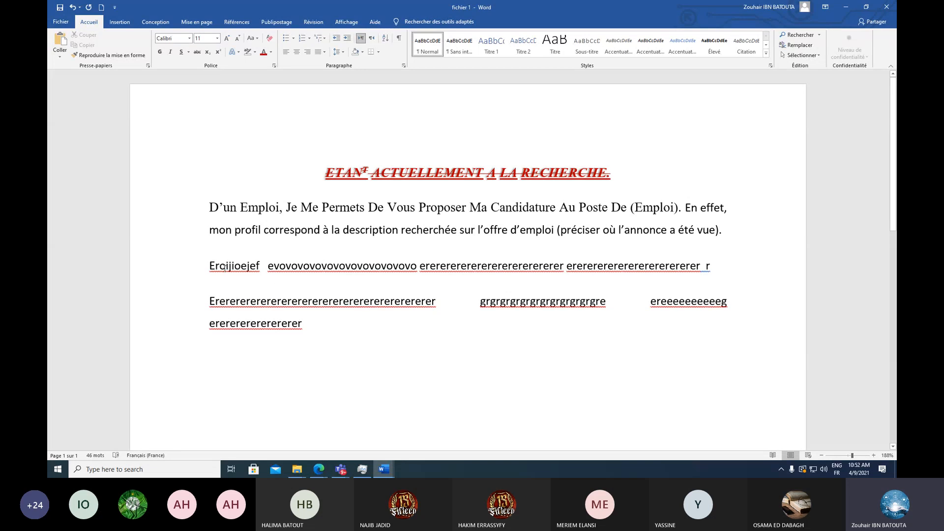
pyautogui.moveTo(210, 266); pyautogui.dragTo(315, 298)
pyautogui.moveTo(210, 207); pyautogui.dragTo(726, 210)
pyautogui.click(422, 266)
# - Remove the space after each paragraph in the text below the heading
pyautogui.moveTo(207, 208); pyautogui.dragTo(307, 327)
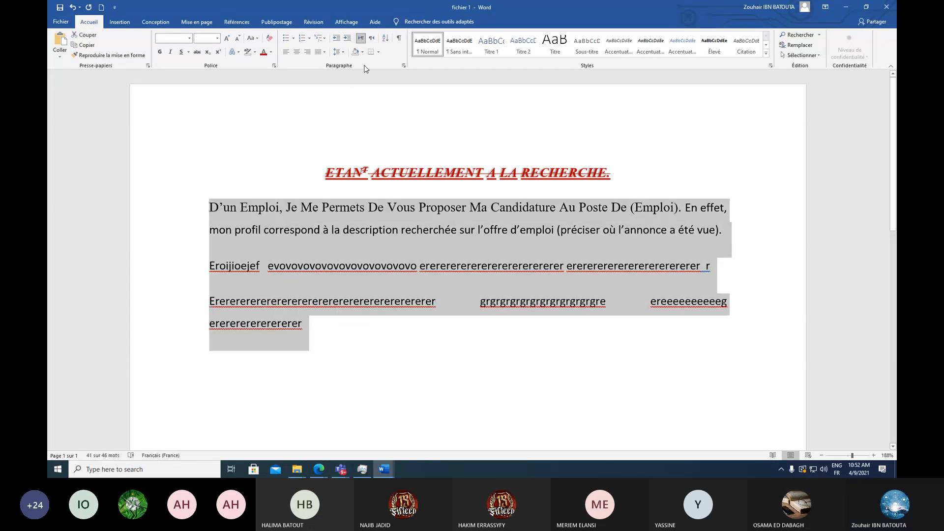
pyautogui.click(337, 52)
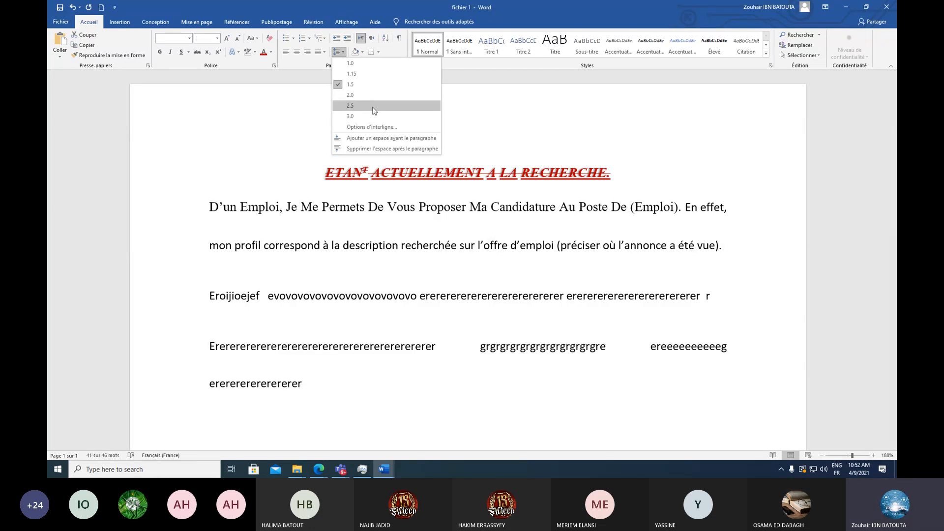
pyautogui.click(387, 150)
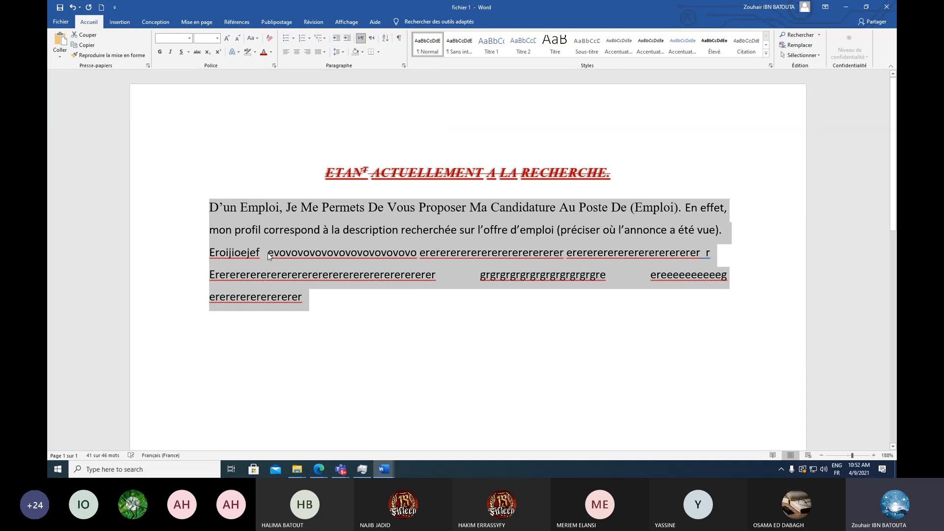
pyautogui.click(268, 254)
pyautogui.moveTo(207, 250); pyautogui.dragTo(297, 305)
pyautogui.click(302, 303)
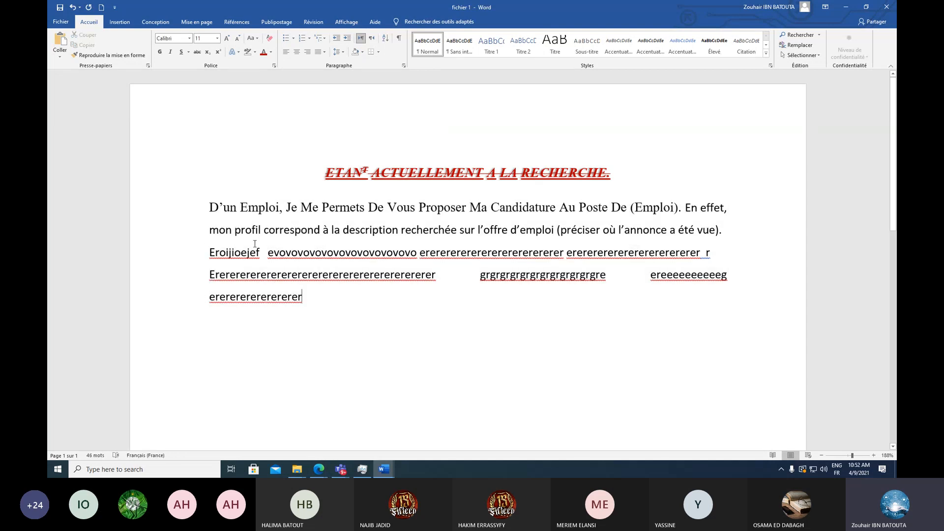
# - Give all paragraphs below the heading a first-line indent of 1.2"
pyautogui.moveTo(209, 206); pyautogui.dragTo(306, 303)
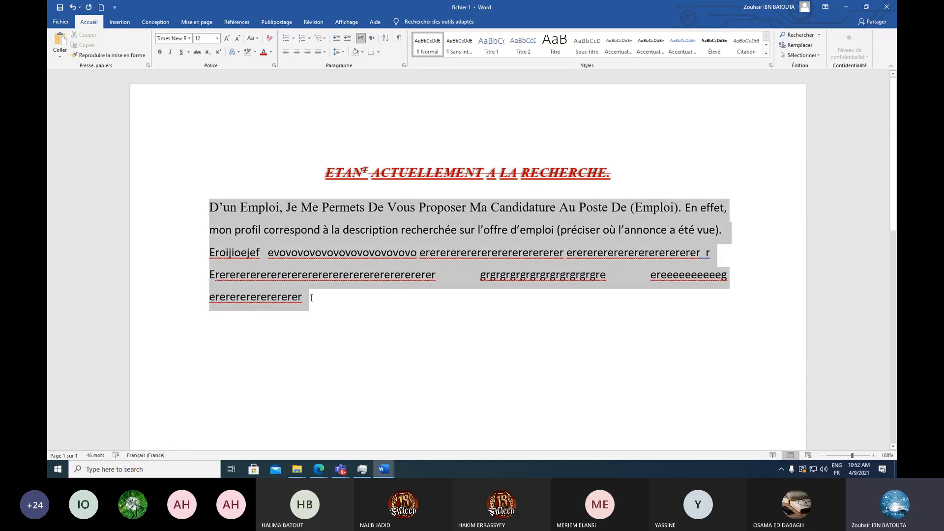
pyautogui.click(338, 52)
pyautogui.click(370, 127)
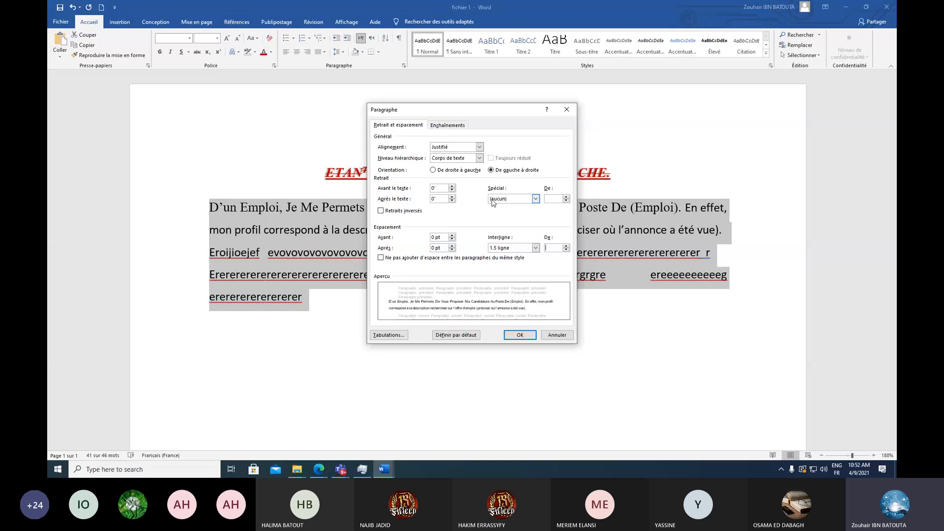
pyautogui.click(519, 200)
pyautogui.click(529, 215)
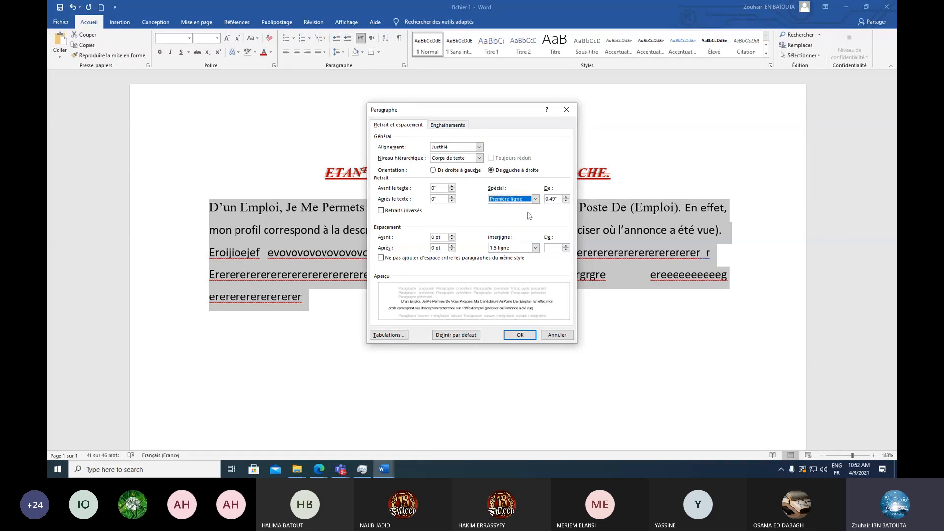
pyautogui.click(566, 196)
pyautogui.click(566, 197)
pyautogui.click(566, 197)
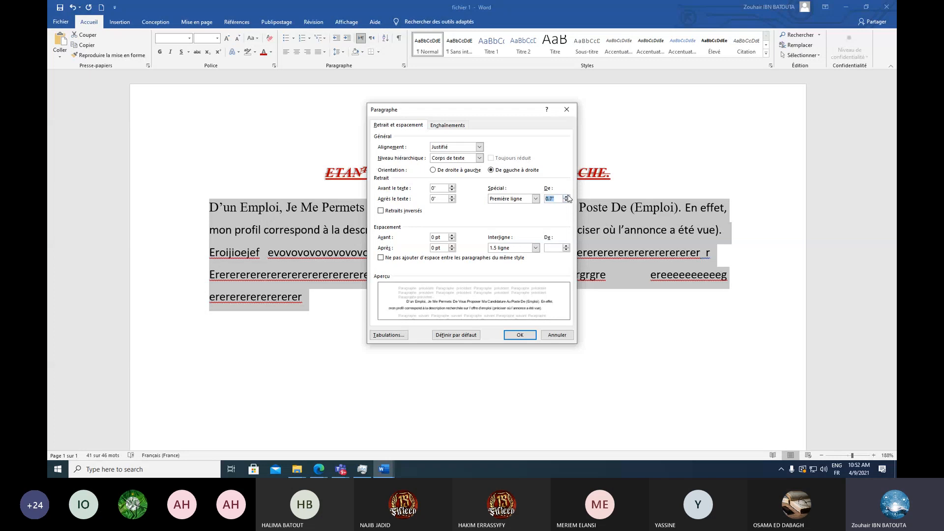
pyautogui.click(566, 197)
pyautogui.click(566, 197)
pyautogui.click(566, 197)
pyautogui.click(566, 196)
pyautogui.click(566, 197)
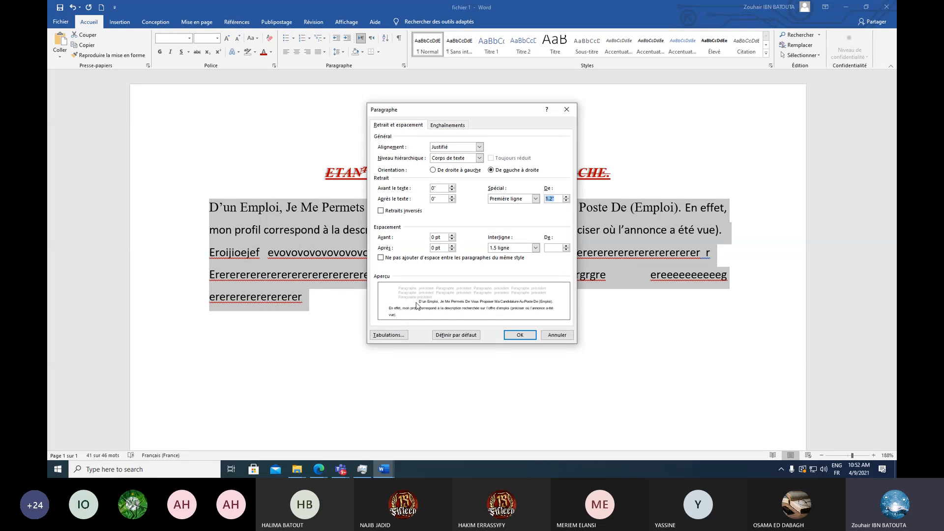
pyautogui.click(520, 335)
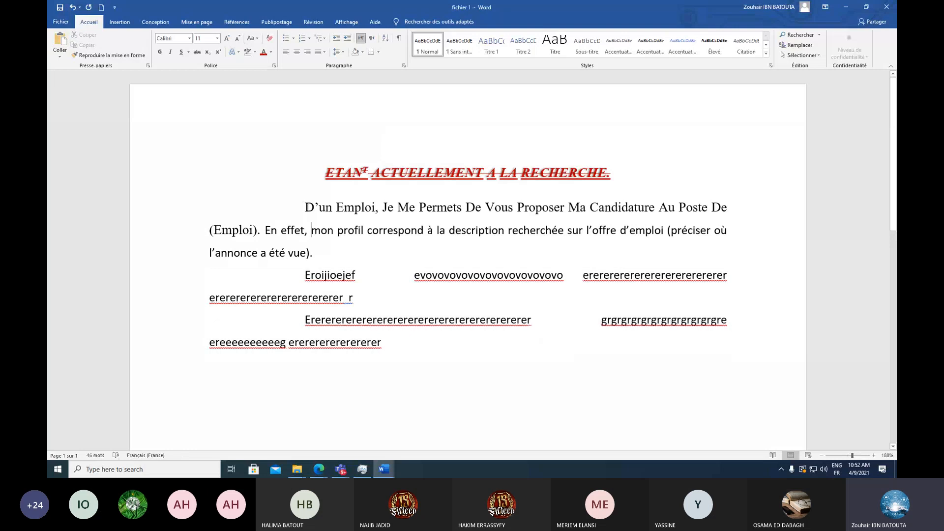
# - Add a period at the end of each of the two filler paragraphs
pyautogui.tripleClick(311, 231)
pyautogui.moveTo(309, 280); pyautogui.dragTo(362, 302)
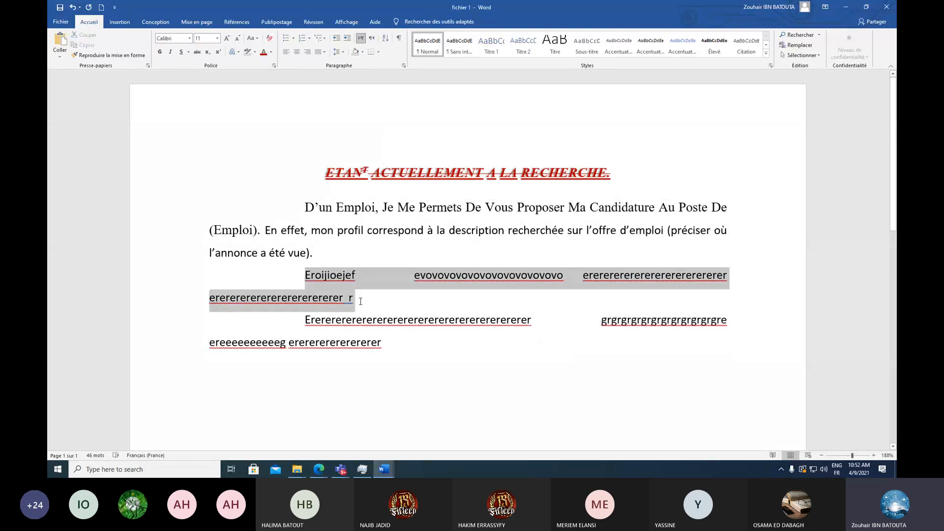
pyautogui.click(363, 300)
pyautogui.write('.')
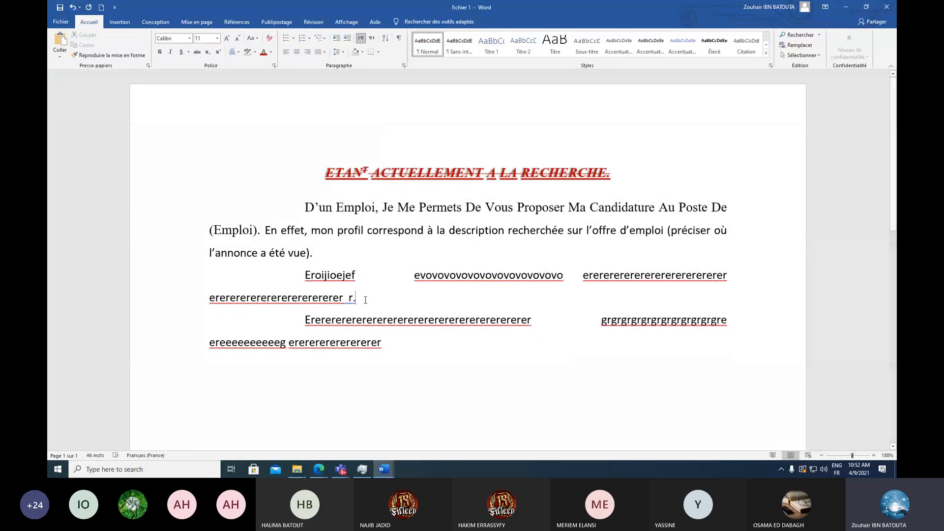
pyautogui.click(400, 344)
pyautogui.write('.')
# - Set the line spacing of all paragraphs below the heading to single (Simple) in the line spacing options
pyautogui.moveTo(305, 214); pyautogui.dragTo(391, 344)
pyautogui.click(338, 52)
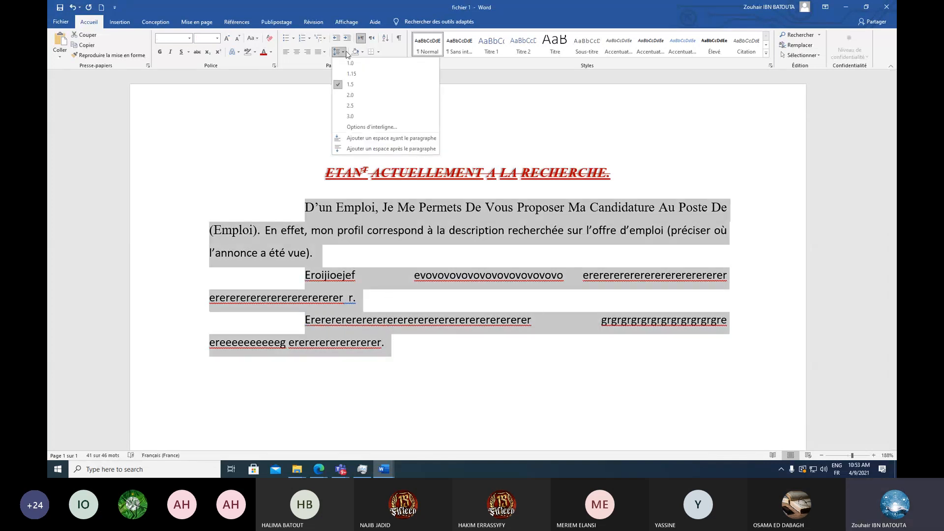
pyautogui.click(382, 128)
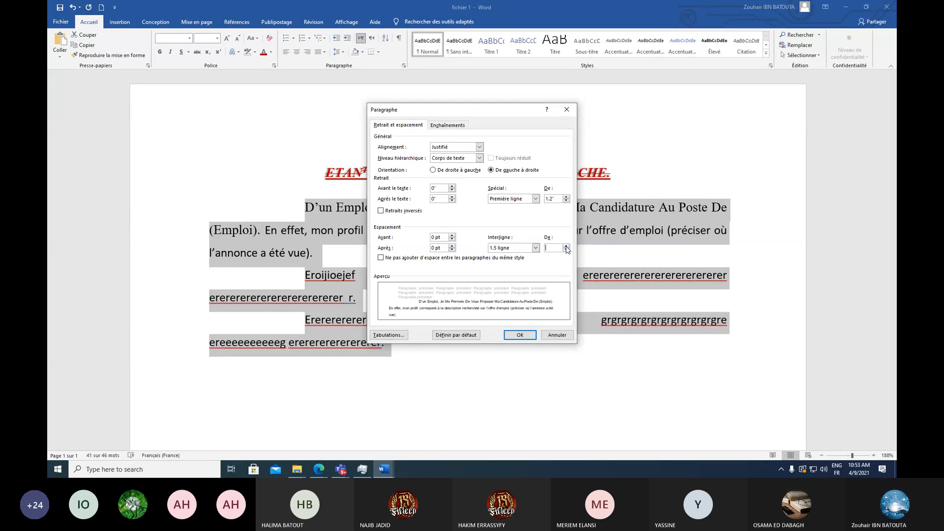
pyautogui.click(535, 248)
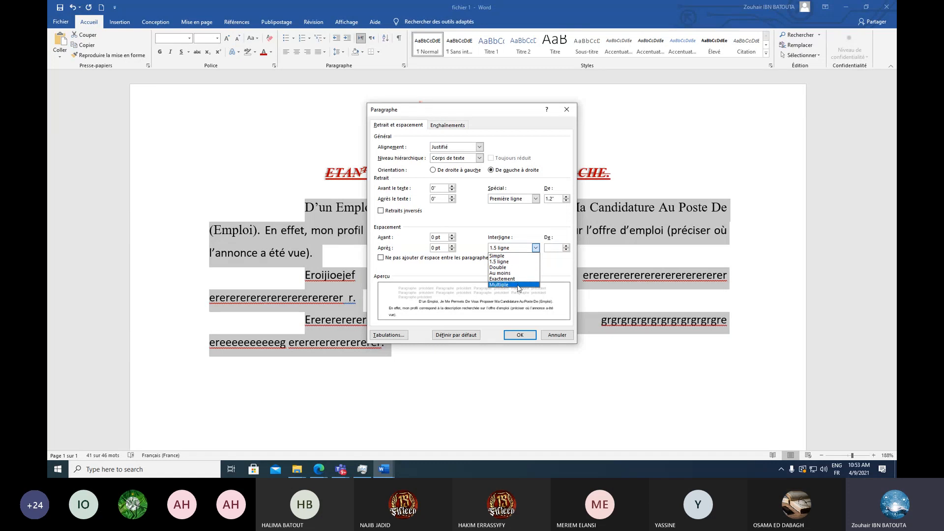
pyautogui.click(518, 286)
pyautogui.click(535, 248)
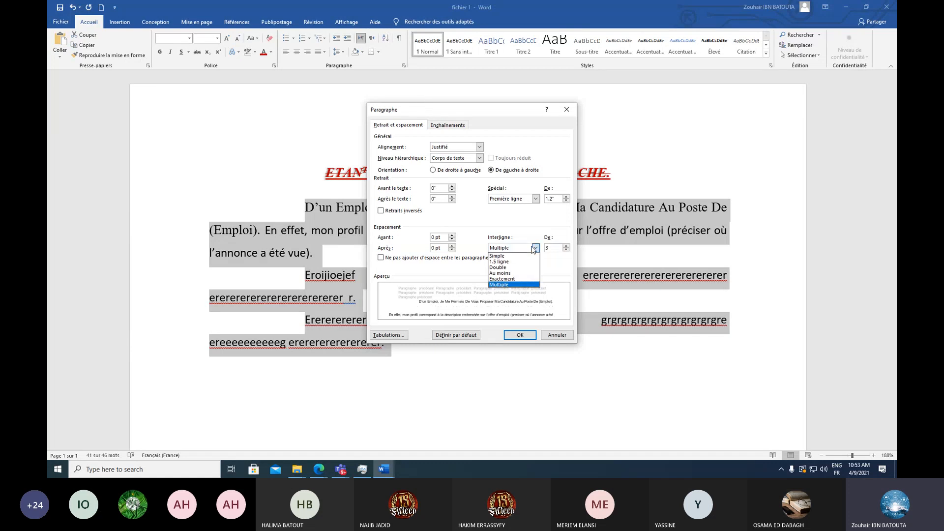
pyautogui.click(511, 255)
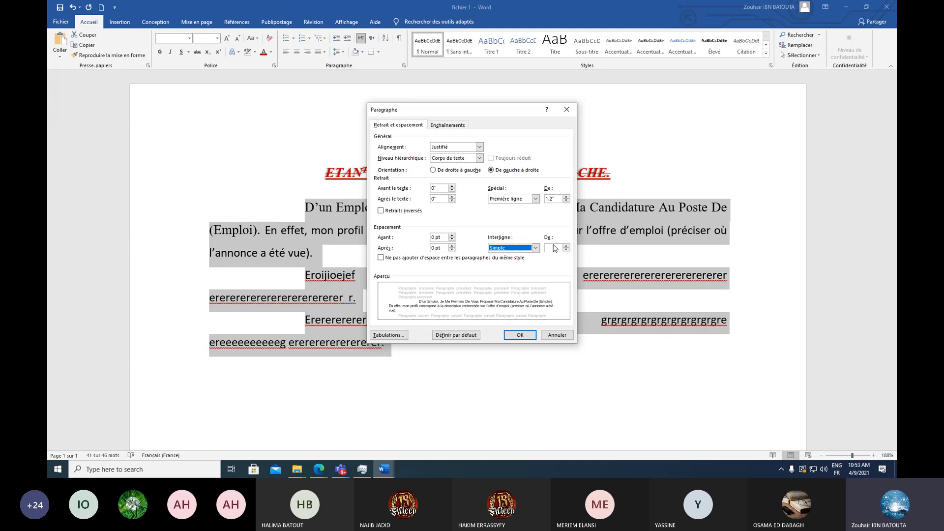
# - Set the paragraph spacing to 6 pt before and 12 pt after, and apply it to the text below the heading
pyautogui.click(452, 235)
pyautogui.click(452, 235)
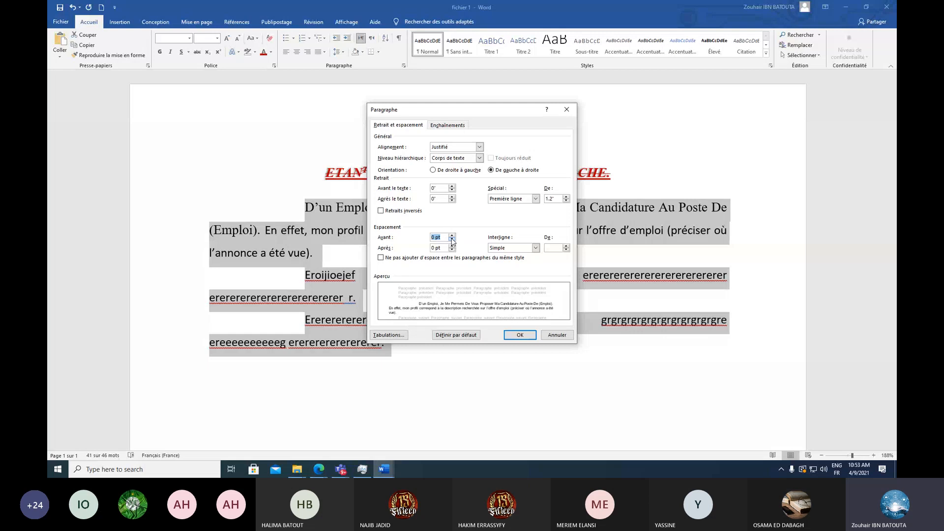
pyautogui.click(452, 236)
pyautogui.click(452, 236)
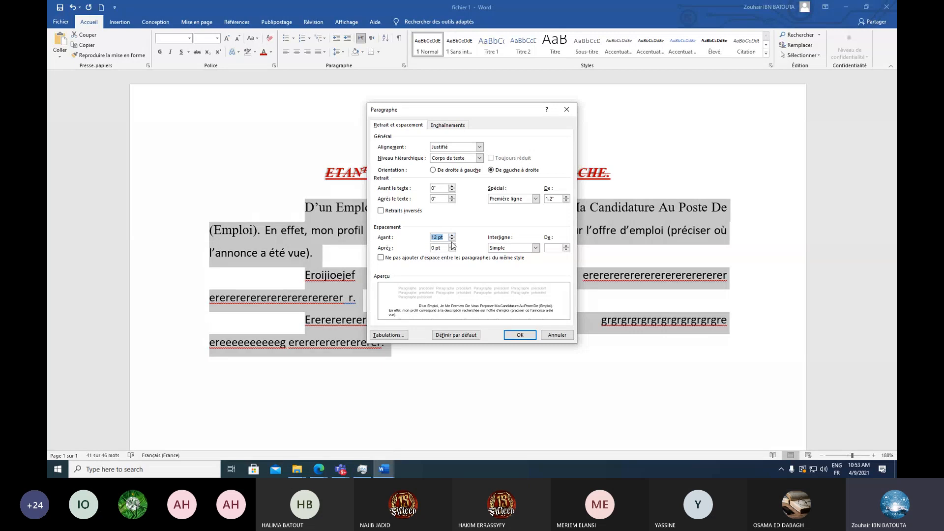
pyautogui.click(452, 240)
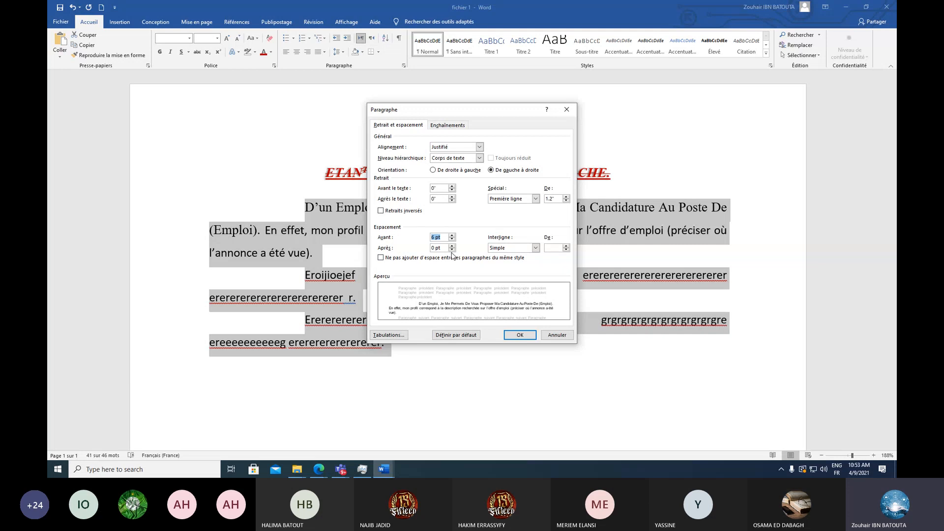
pyautogui.press('Tab')
pyautogui.click(452, 246)
pyautogui.click(452, 245)
pyautogui.click(520, 335)
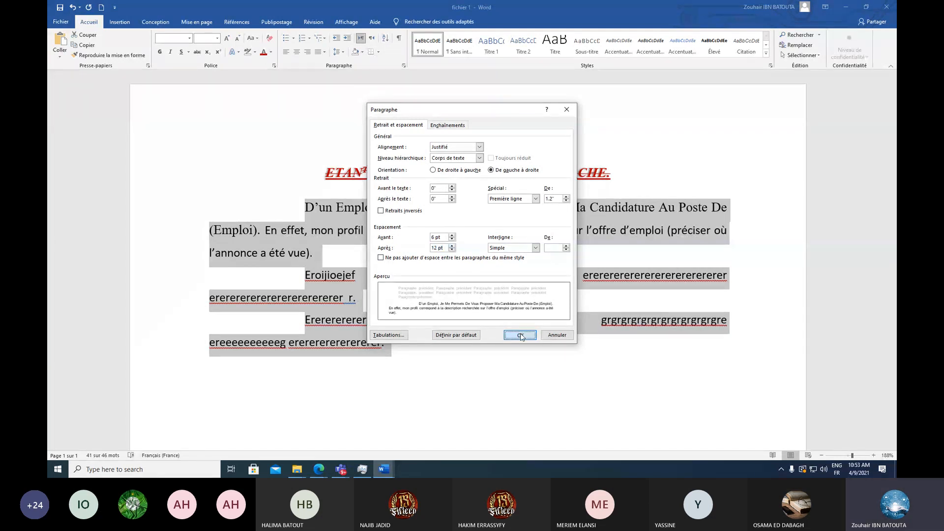
pyautogui.click(335, 261)
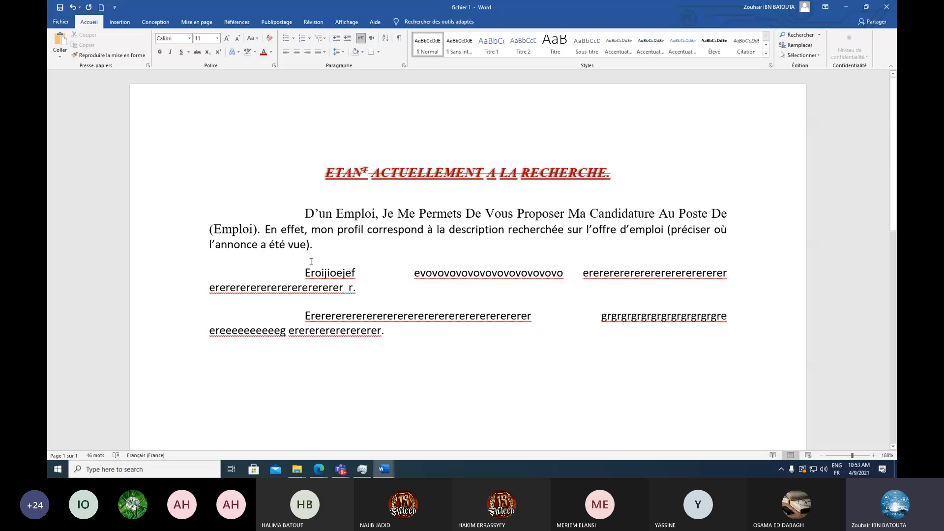
pyautogui.moveTo(310, 262); pyautogui.dragTo(311, 274)
pyautogui.click(390, 362)
# - Add outside borders around the heading paragraph
pyautogui.moveTo(325, 172); pyautogui.dragTo(617, 169)
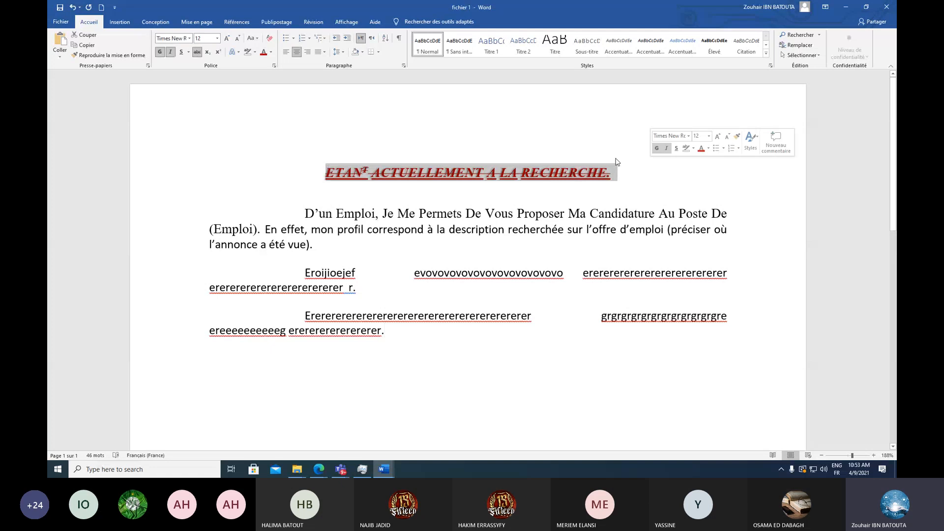
pyautogui.click(379, 53)
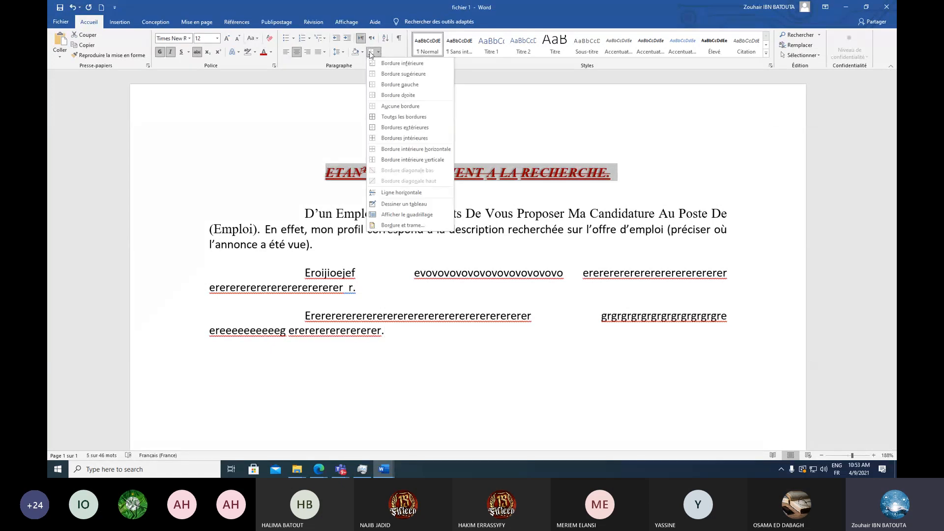
pyautogui.click(412, 128)
pyautogui.click(353, 175)
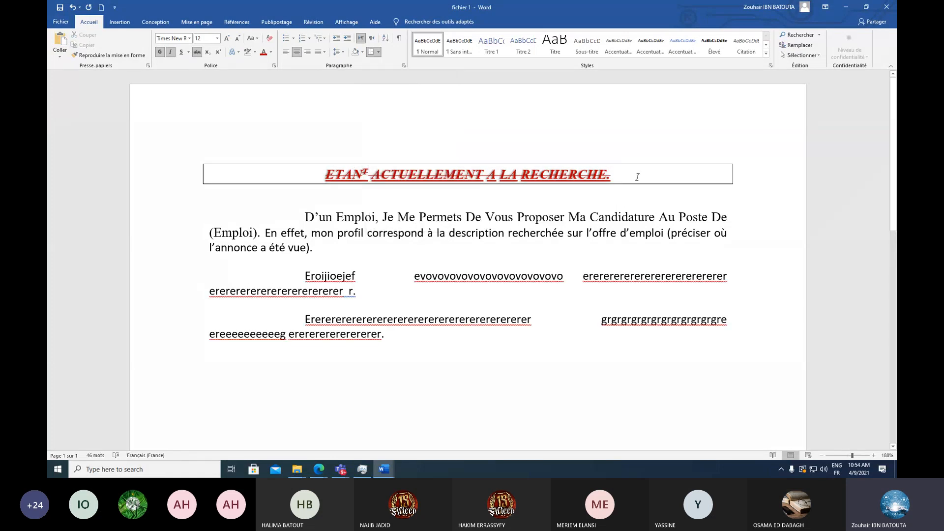
# - Select the heading text and view the full list of available styles, then close the list
pyautogui.moveTo(605, 174); pyautogui.dragTo(377, 187)
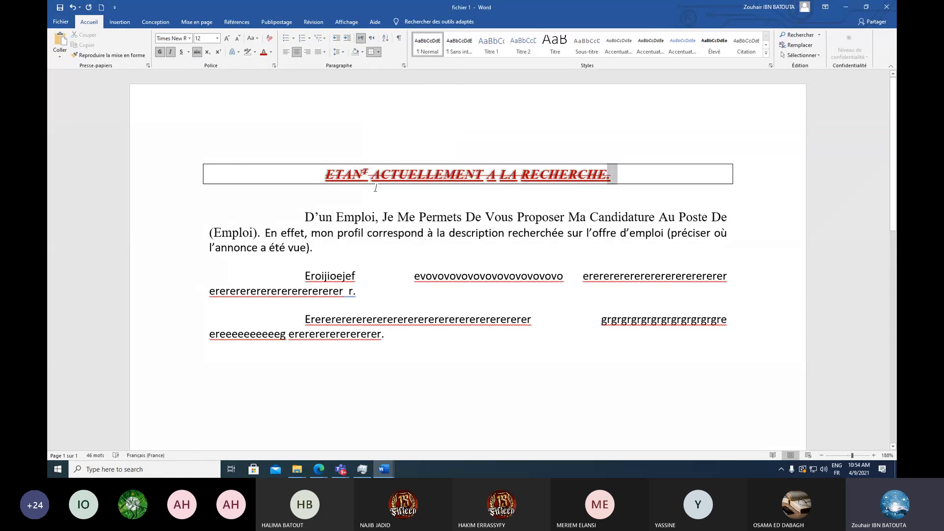
pyautogui.click(329, 174)
pyautogui.moveTo(318, 174); pyautogui.dragTo(611, 175)
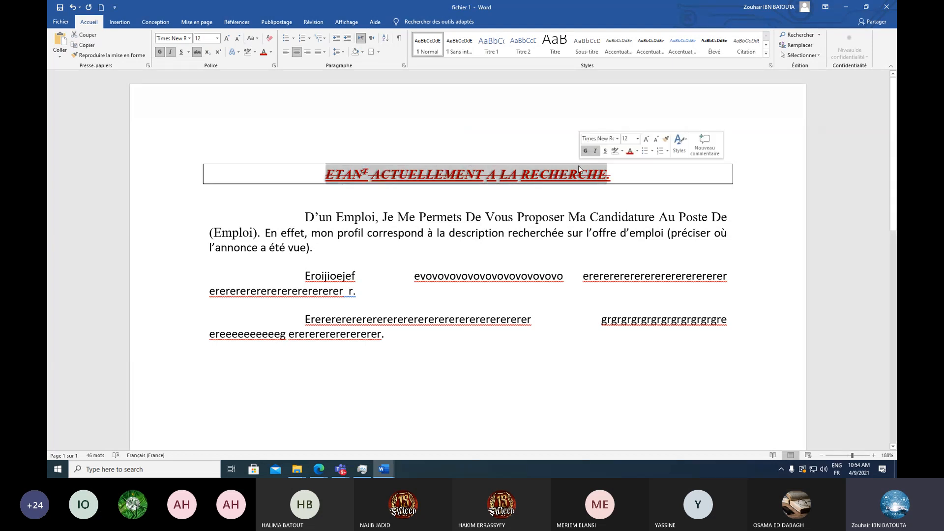
pyautogui.click(457, 45)
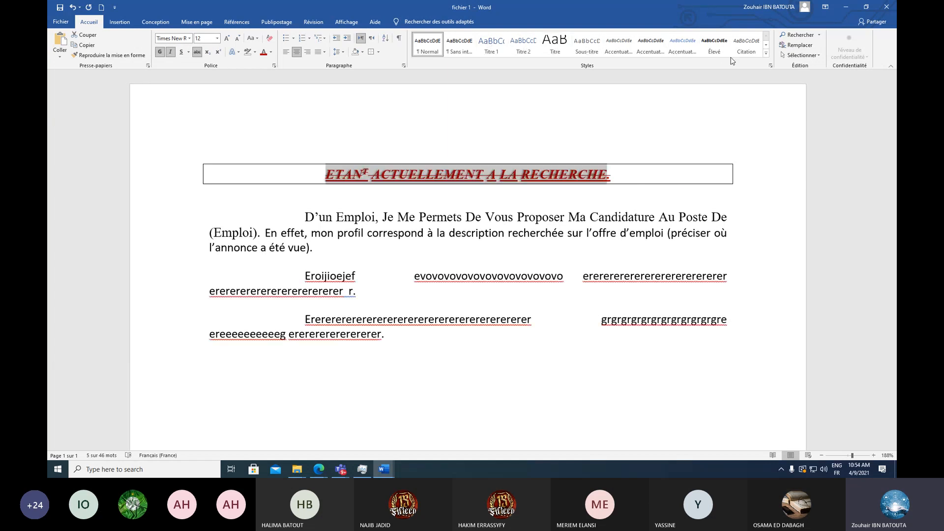
pyautogui.click(771, 65)
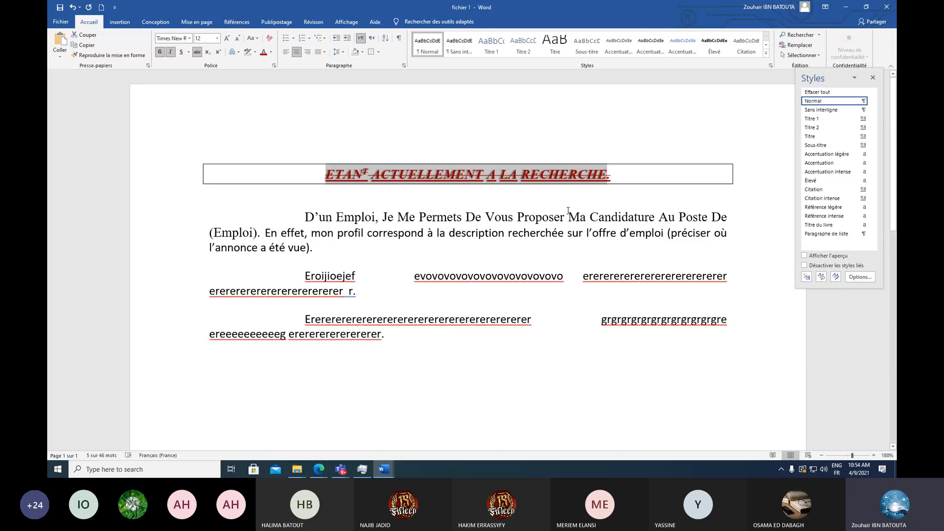
pyautogui.doubleClick(614, 174)
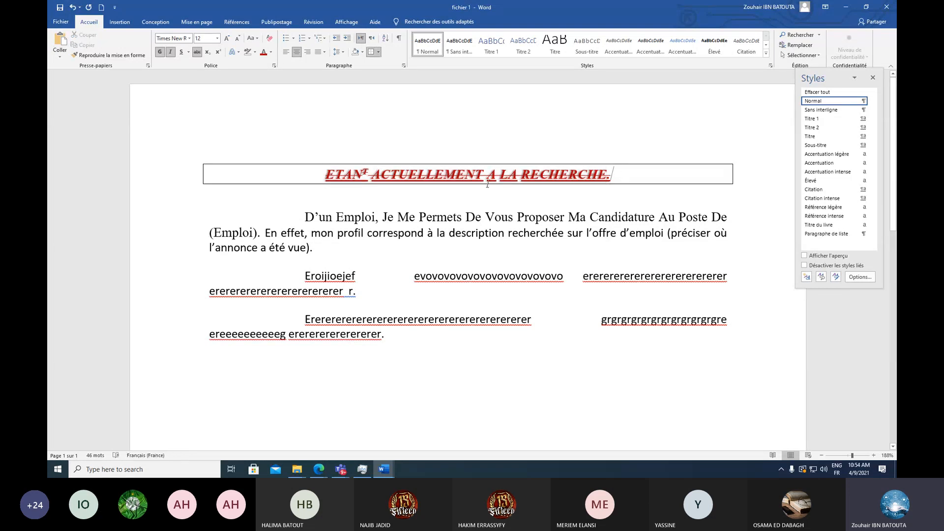
pyautogui.click(518, 217)
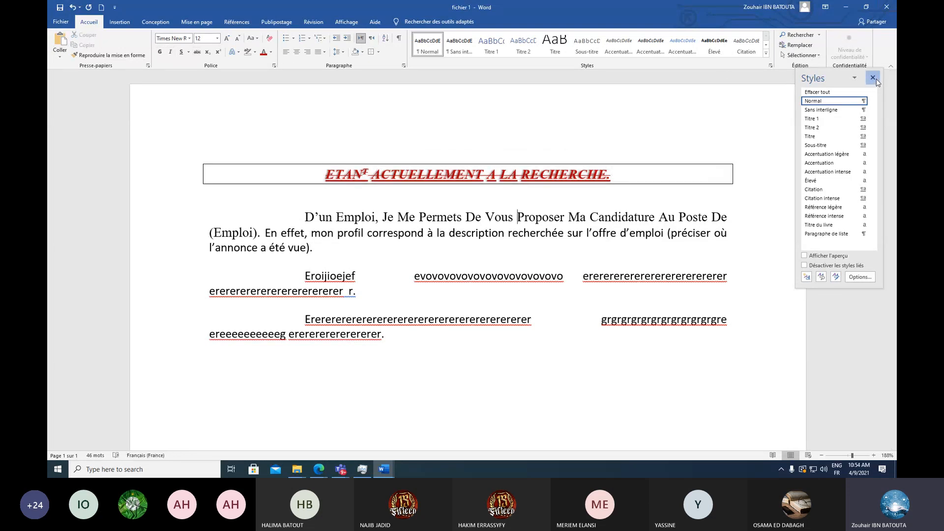
pyautogui.click(873, 77)
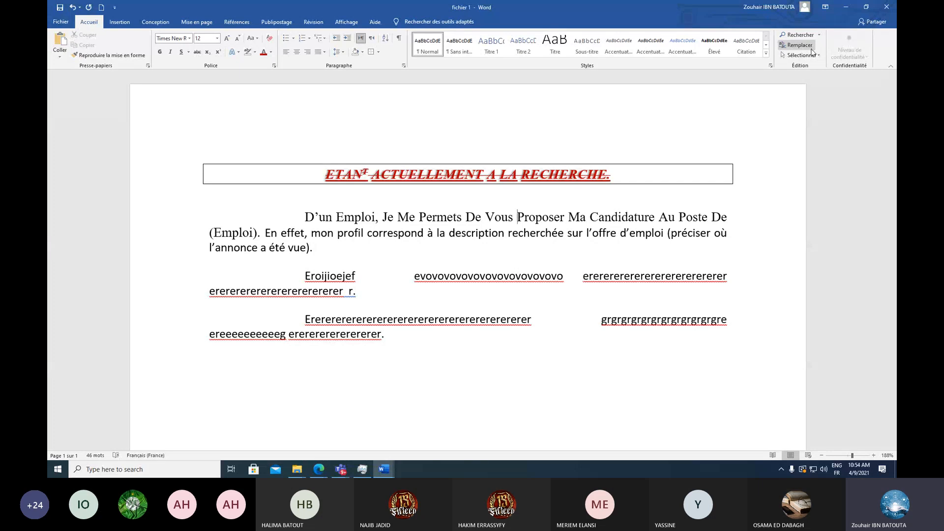
# - Set up a find and replace of "Emploi" with "Emplois" and search the document for matches
pyautogui.click(811, 46)
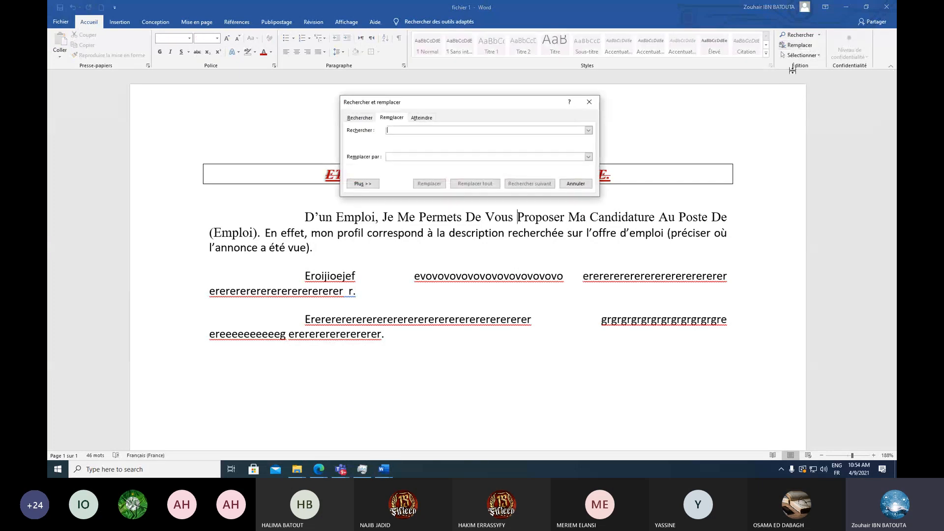
pyautogui.moveTo(448, 102); pyautogui.dragTo(496, 259)
pyautogui.write('Emploi')
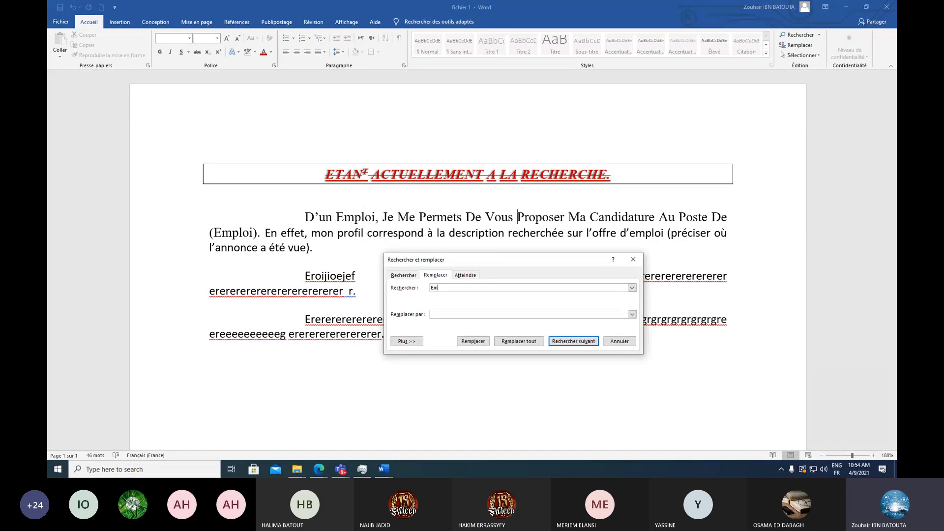
pyautogui.click(470, 313)
pyautogui.click(572, 343)
pyautogui.click(572, 343)
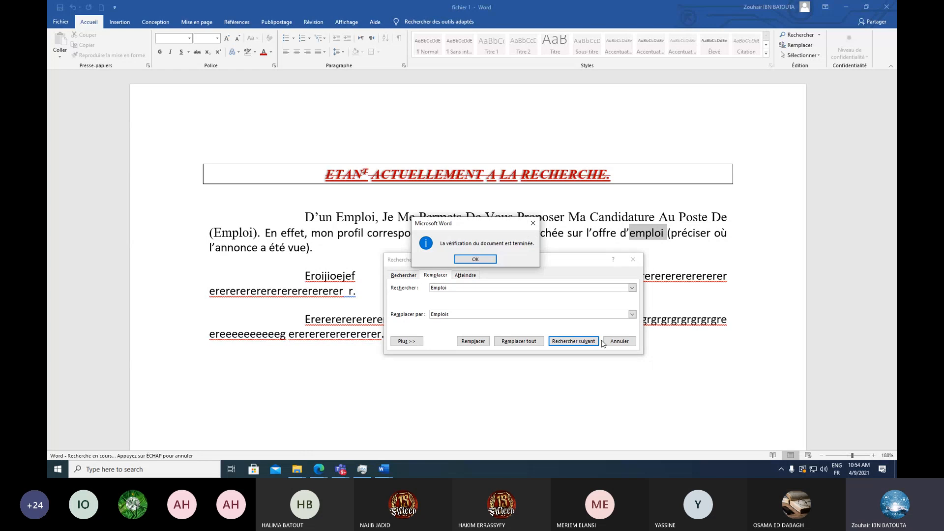
pyautogui.click(474, 260)
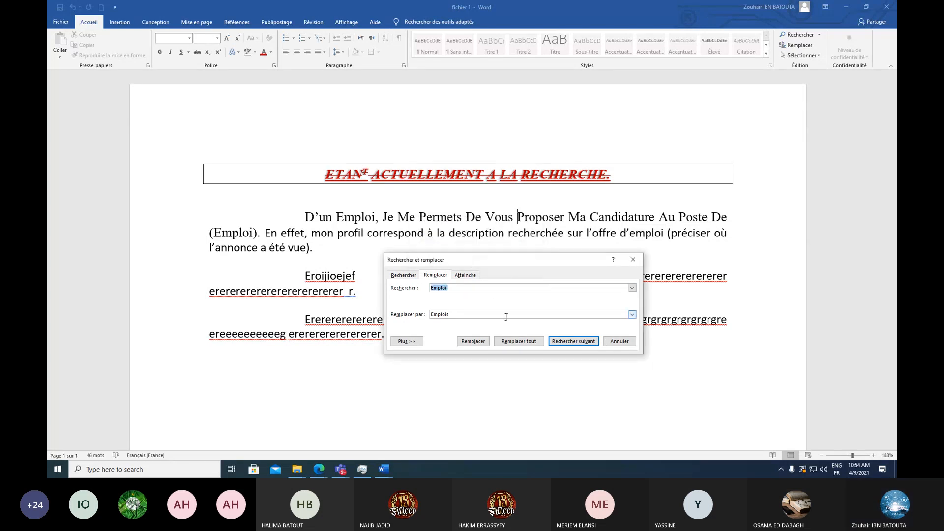
# - Replace "emploi" in the phrase "l'offre d'emploi" with "Emplois"
pyautogui.click(467, 342)
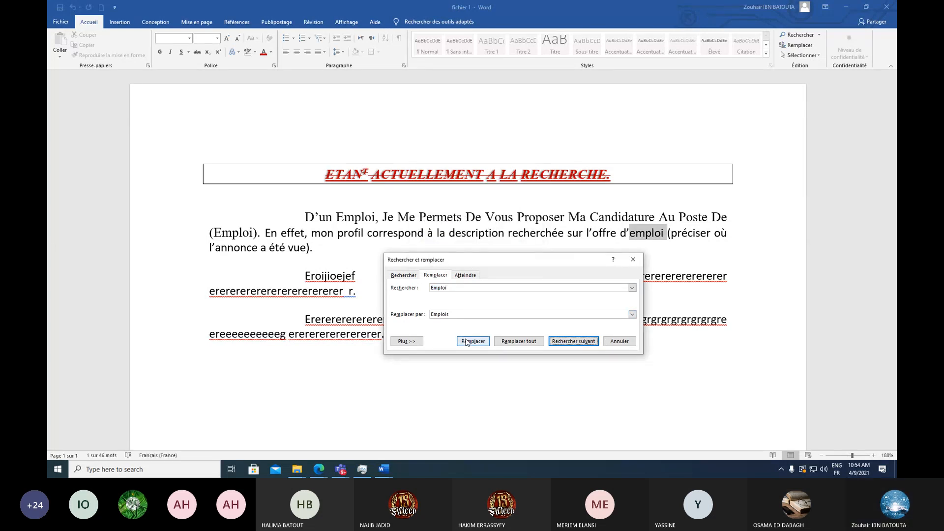
pyautogui.click(466, 343)
pyautogui.click(475, 259)
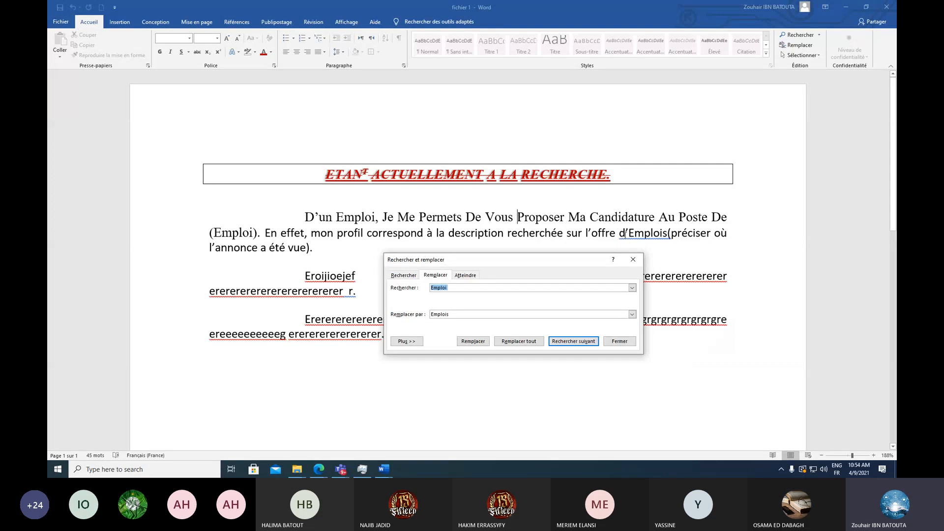
pyautogui.click(480, 312)
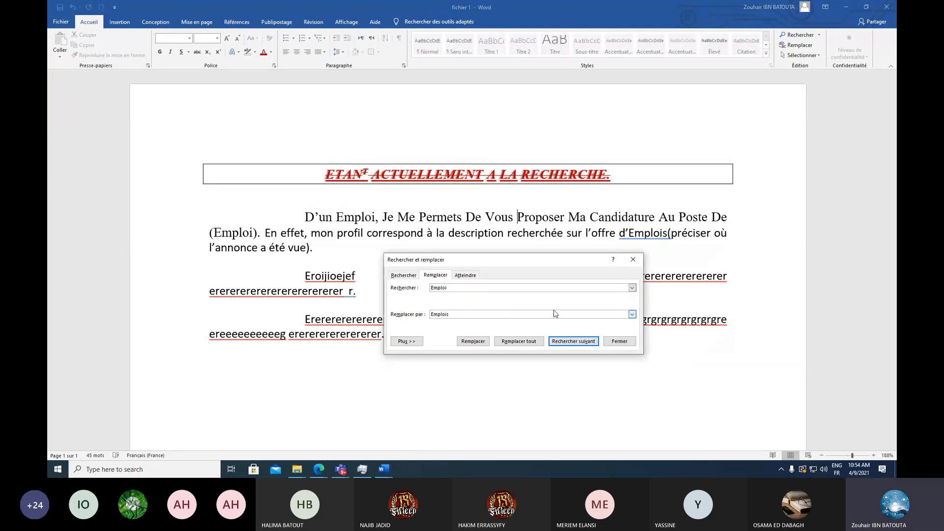
# - Try to replace every occurrence of "Emploi" with "Emplois", then close the find and replace dialog
pyautogui.click(521, 344)
pyautogui.press('Return')
pyautogui.click(633, 259)
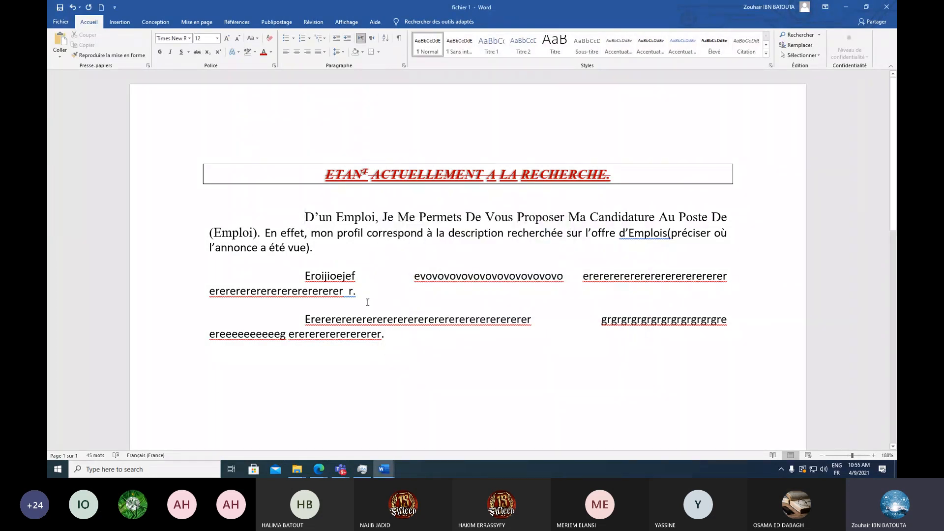
# - Select all the text below the heading and replace every "Emploi" in it with "Emplois"
pyautogui.hotkey('ctrl', 'shift', 'End')
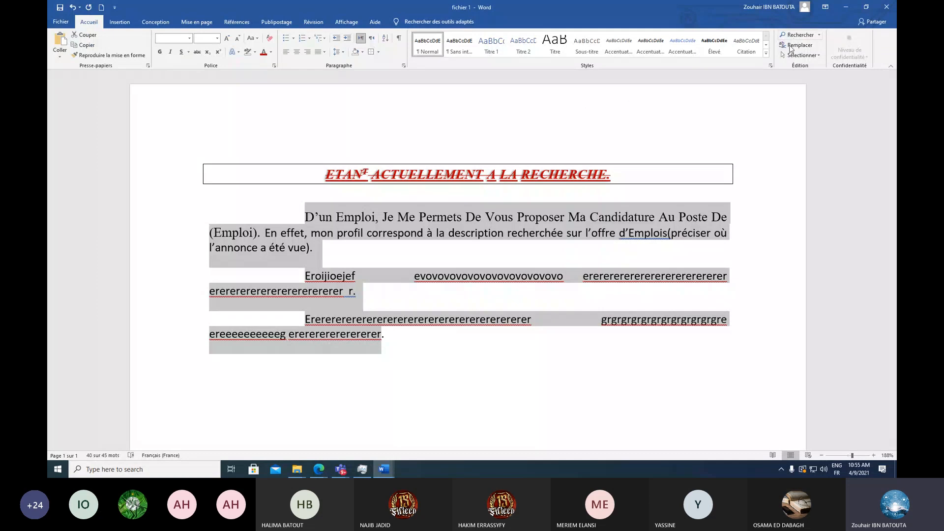
pyautogui.click(800, 45)
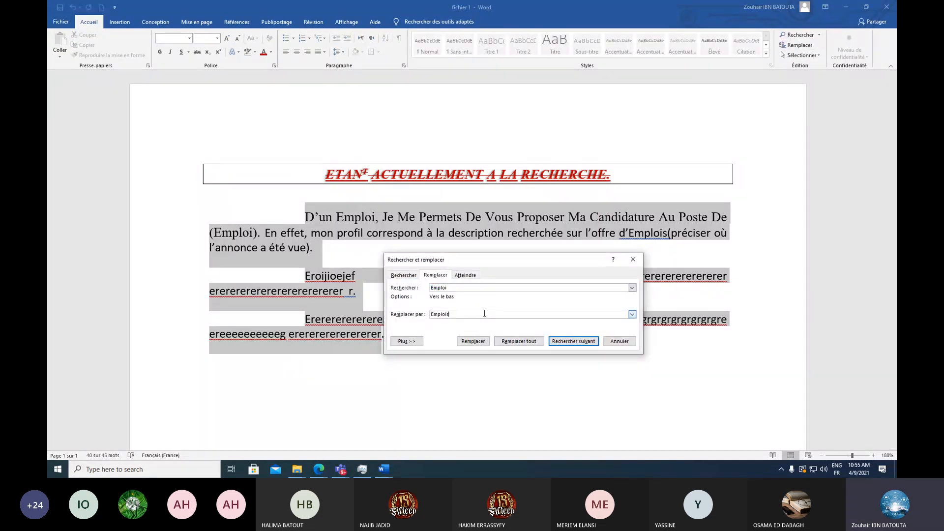
pyautogui.click(481, 288)
pyautogui.click(536, 346)
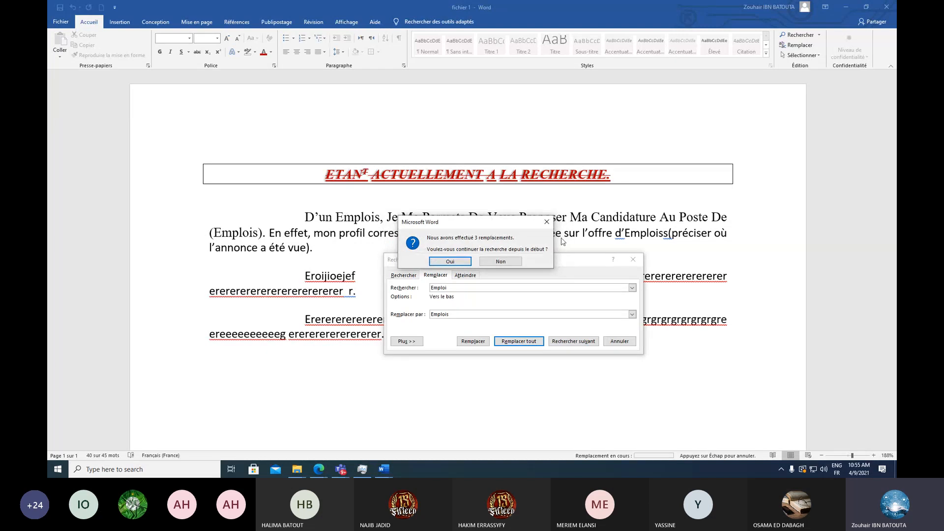
pyautogui.click(559, 221)
pyautogui.click(642, 259)
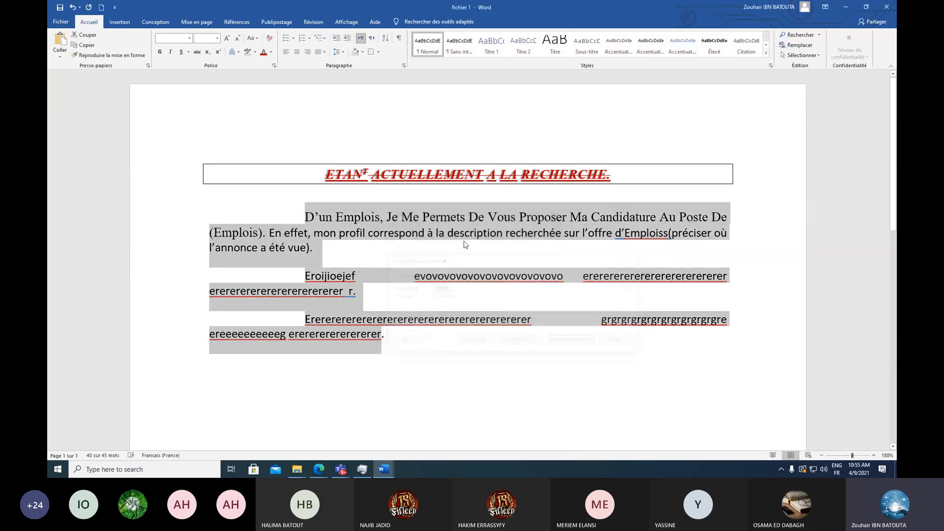
# - Check the replaced words in the first paragraph and delete the extra "s" in "d'Emploiss"
pyautogui.click(370, 222)
pyautogui.moveTo(334, 216); pyautogui.dragTo(381, 217)
pyautogui.click(364, 216)
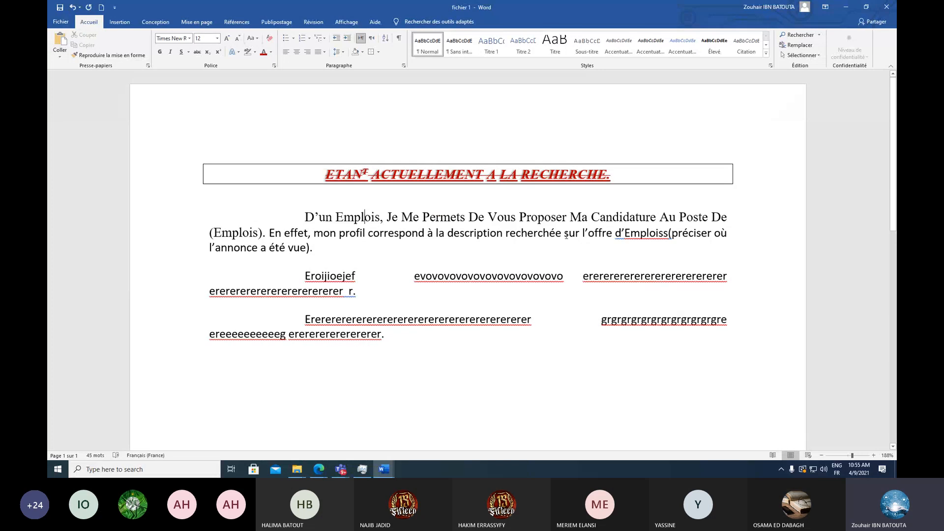
pyautogui.moveTo(626, 231); pyautogui.dragTo(659, 231)
pyautogui.click(665, 233)
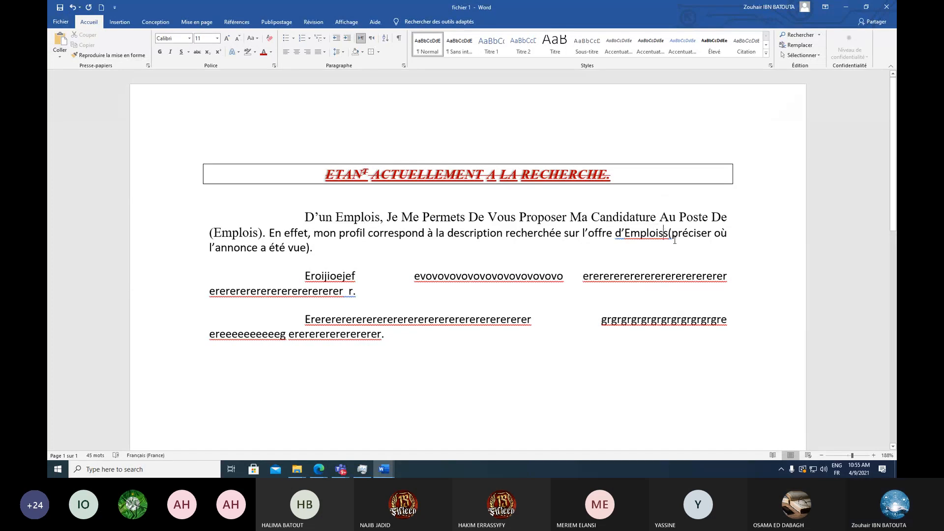
pyautogui.press('BackSpace')
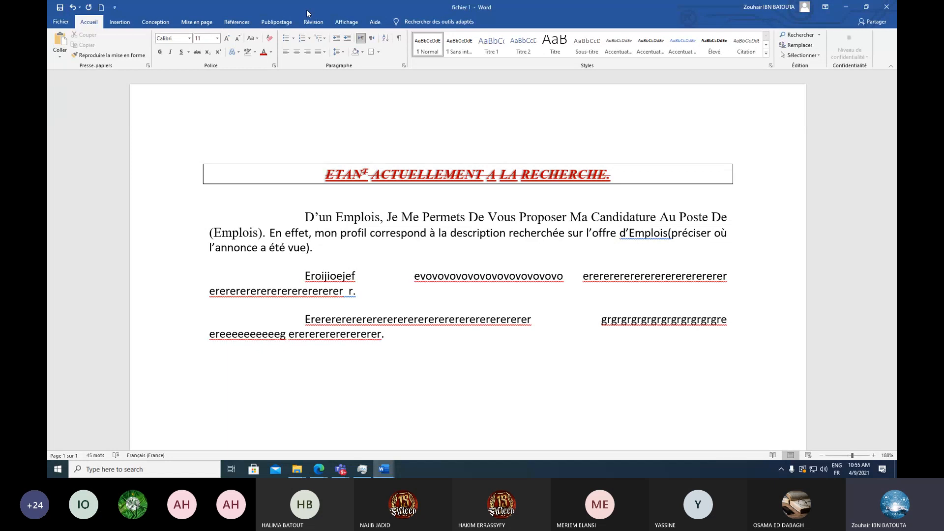
pyautogui.click(116, 22)
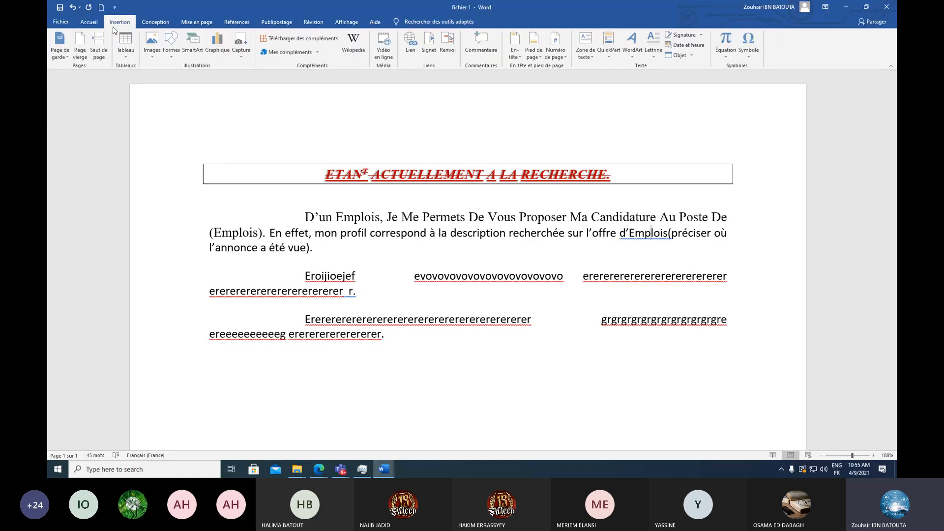
pyautogui.click(89, 22)
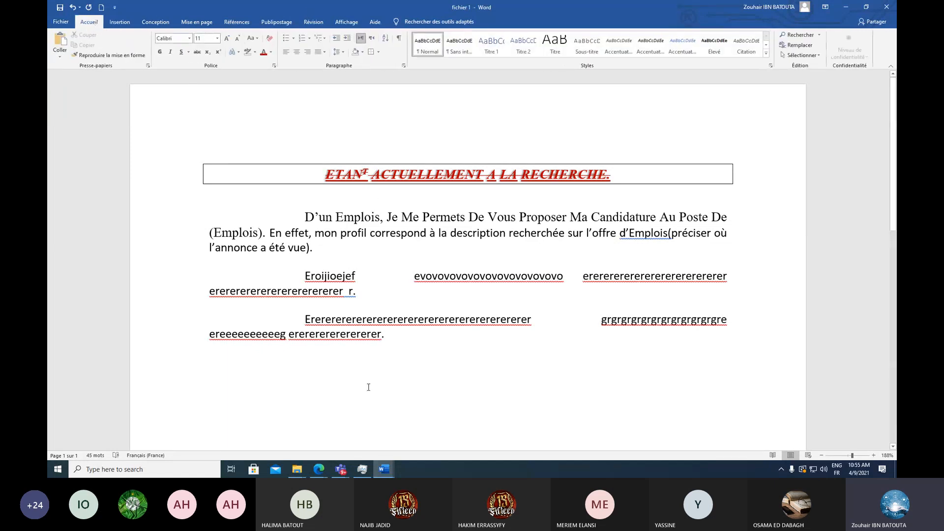
# - Switch to the Edge window with TP1_Résultat.pdf and examine the formatting of the title "Le Bracelet Magnetique Defendra Votre Aura"
pyautogui.click(386, 468)
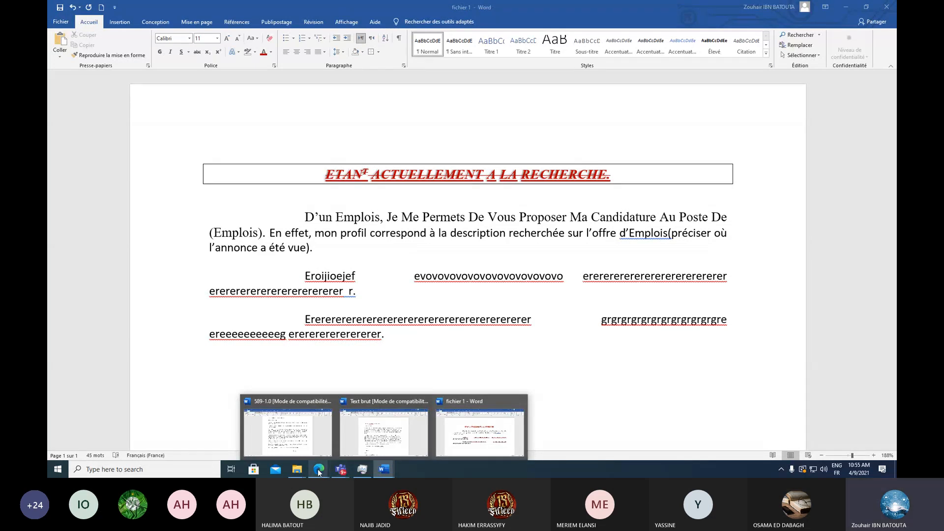
pyautogui.moveTo(319, 472)
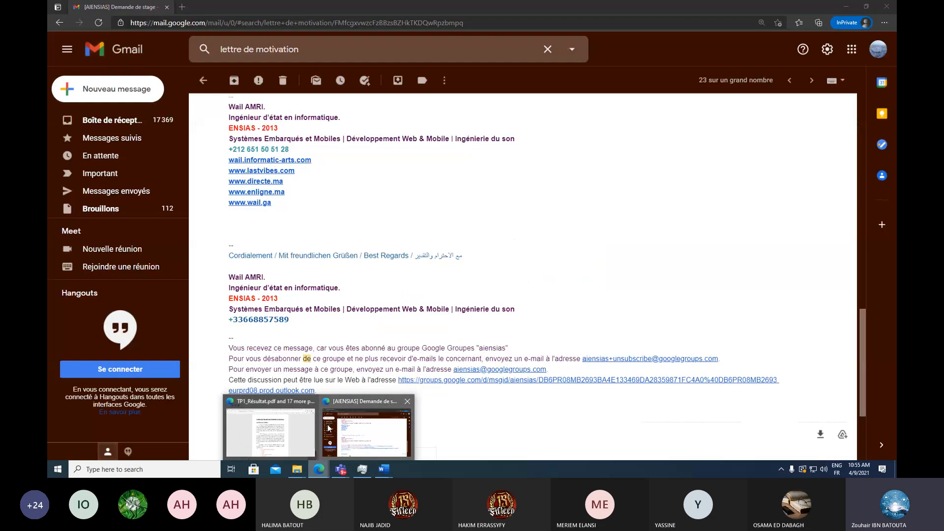
pyautogui.click(302, 429)
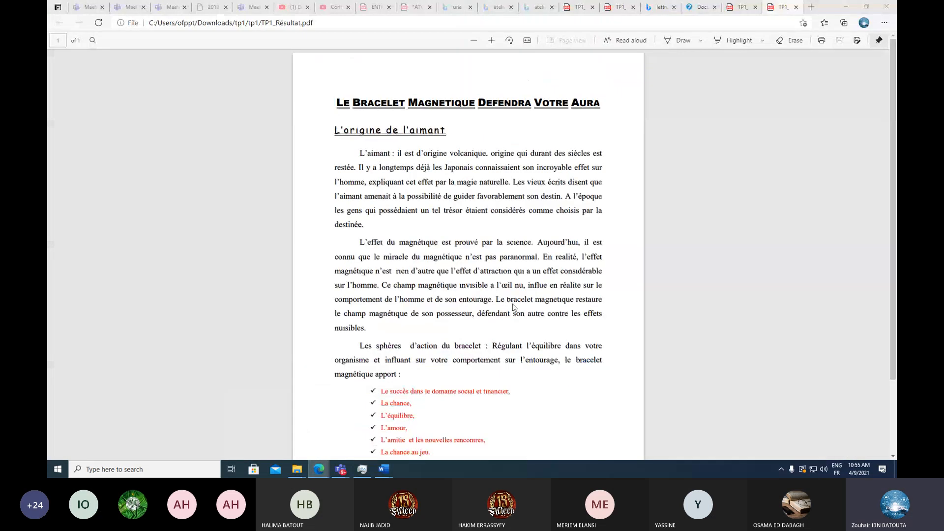
pyautogui.click(329, 96)
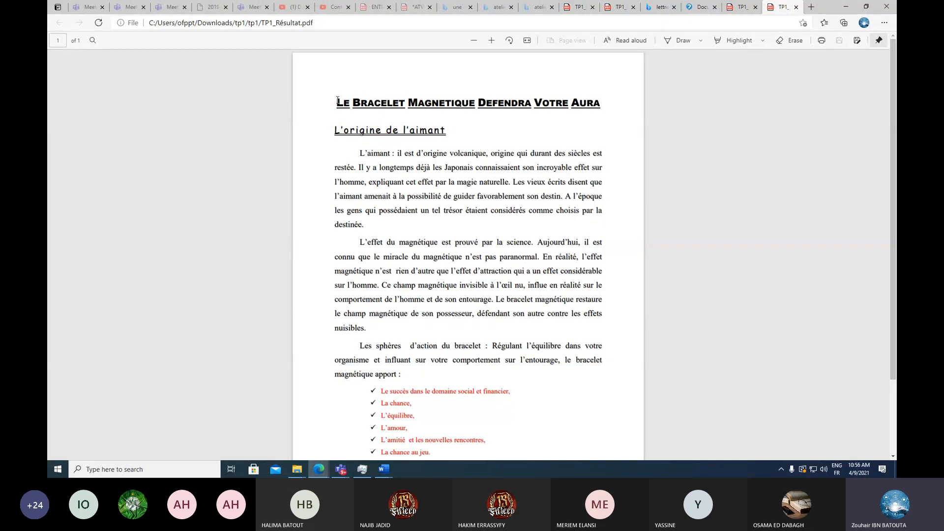
pyautogui.moveTo(346, 104); pyautogui.dragTo(337, 104)
pyautogui.click(346, 105)
pyautogui.doubleClick(346, 104)
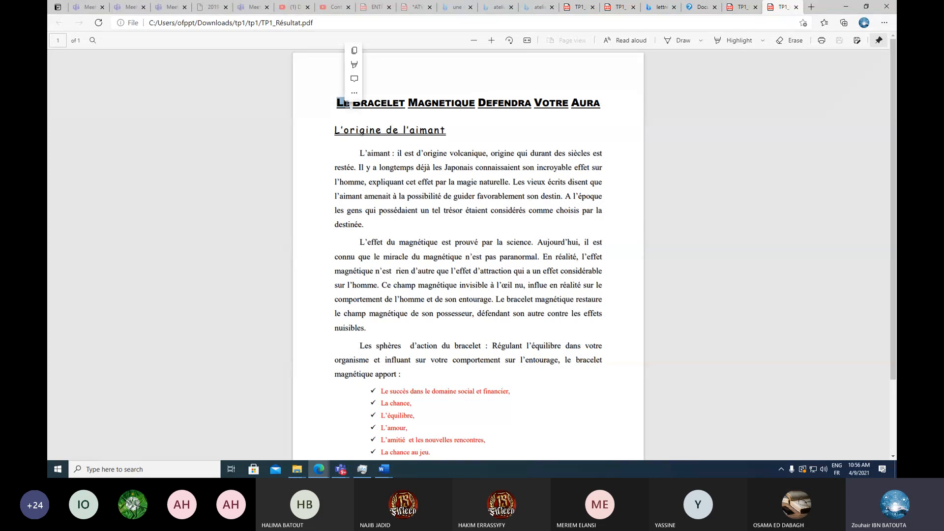
pyautogui.click(354, 103)
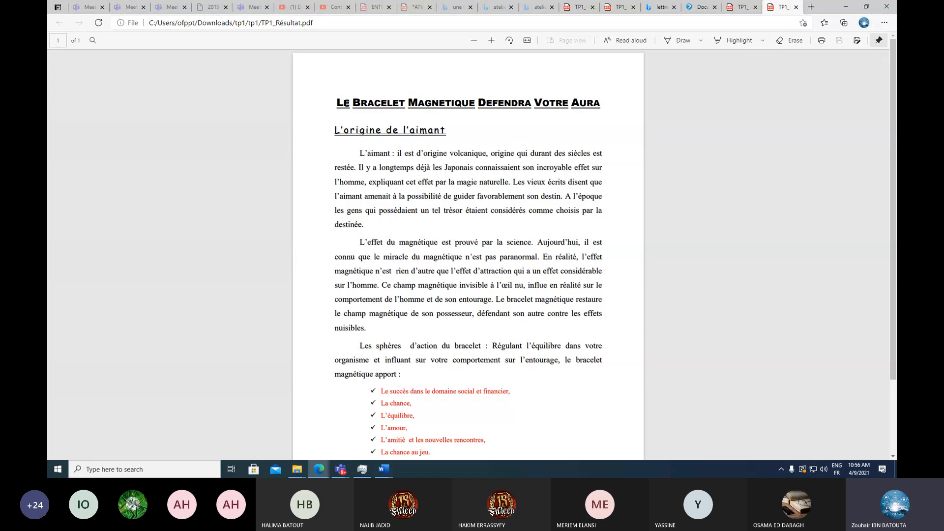
pyautogui.moveTo(355, 102); pyautogui.dragTo(417, 104)
pyautogui.click(410, 103)
pyautogui.click(467, 112)
pyautogui.moveTo(354, 102); pyautogui.dragTo(407, 105)
# - Examine the formatting of the body paragraphs and the red check-mark list in the PDF
pyautogui.moveTo(337, 130); pyautogui.dragTo(389, 217)
pyautogui.click(356, 138)
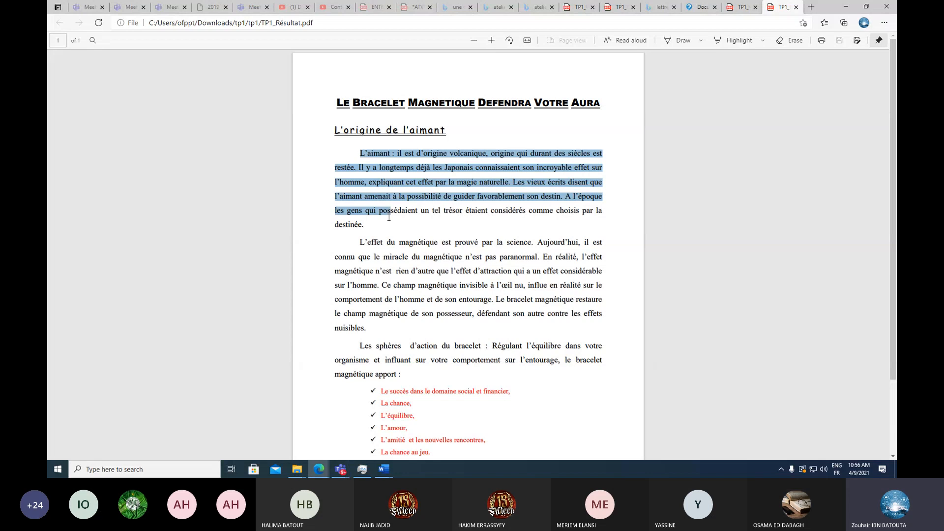
pyautogui.click(427, 232)
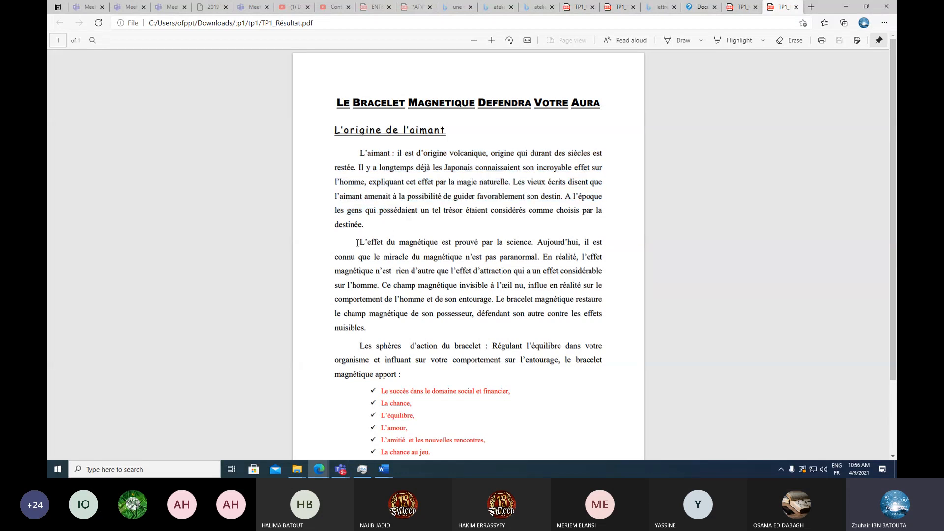
pyautogui.moveTo(360, 242); pyautogui.dragTo(396, 375)
pyautogui.click(355, 343)
pyautogui.scroll(-2, 389, 320)
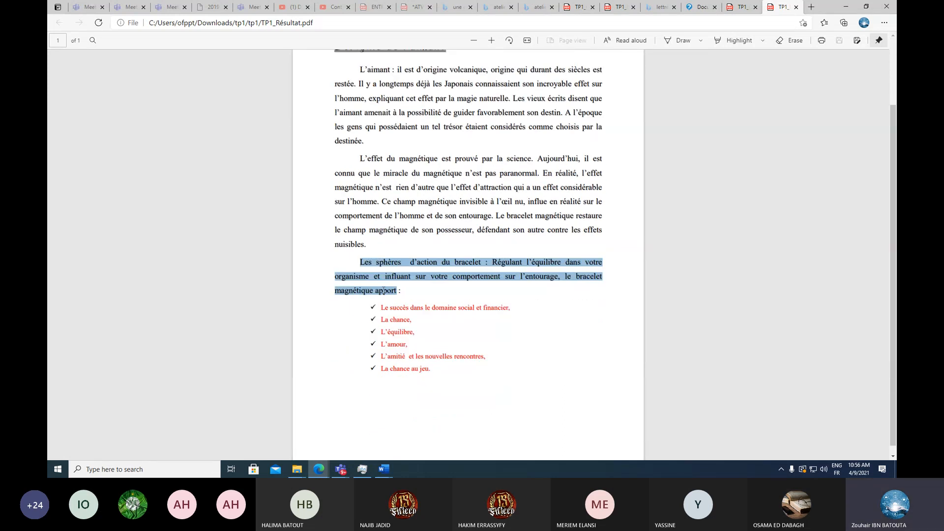
pyautogui.moveTo(378, 303); pyautogui.dragTo(431, 362)
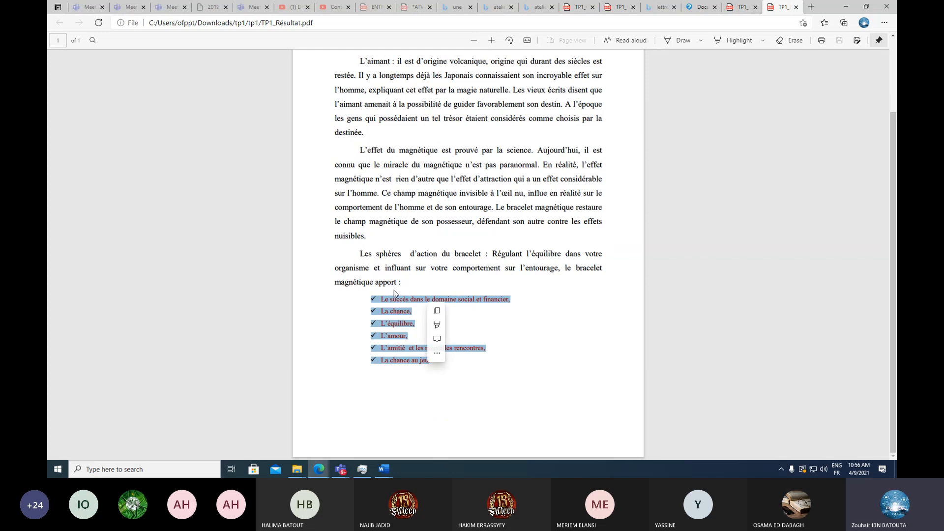
pyautogui.click(396, 294)
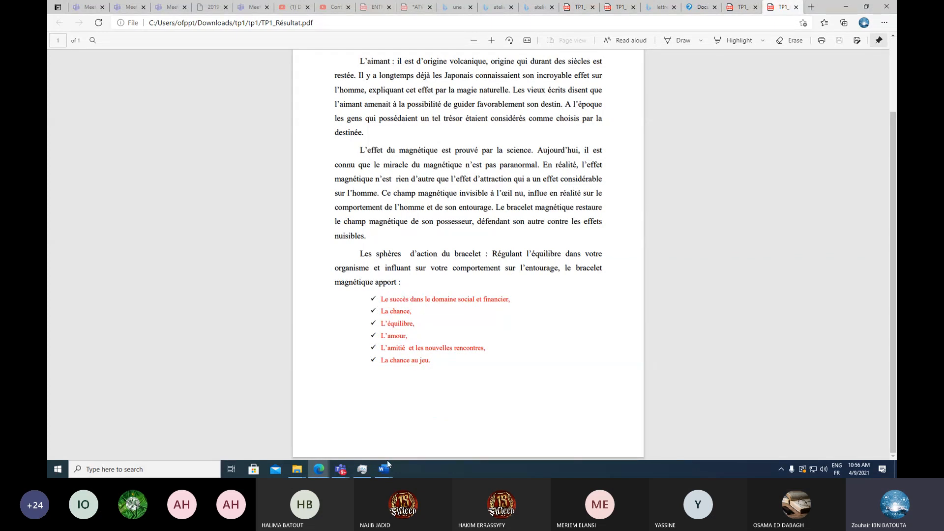
# - Switch to fichier 1 in Word, show the ruler and reduce the first body paragraph's first-line indent to about 0.3 inch
pyautogui.moveTo(389, 471)
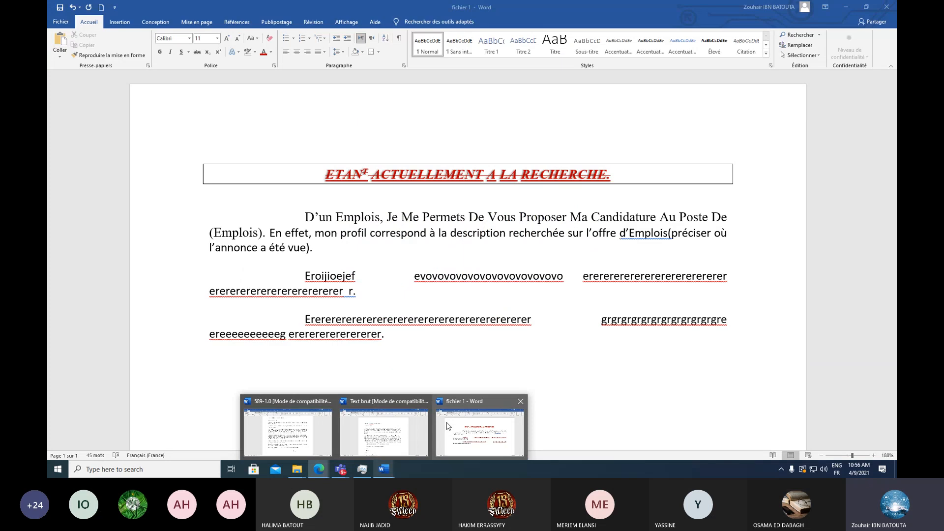
pyautogui.click(450, 427)
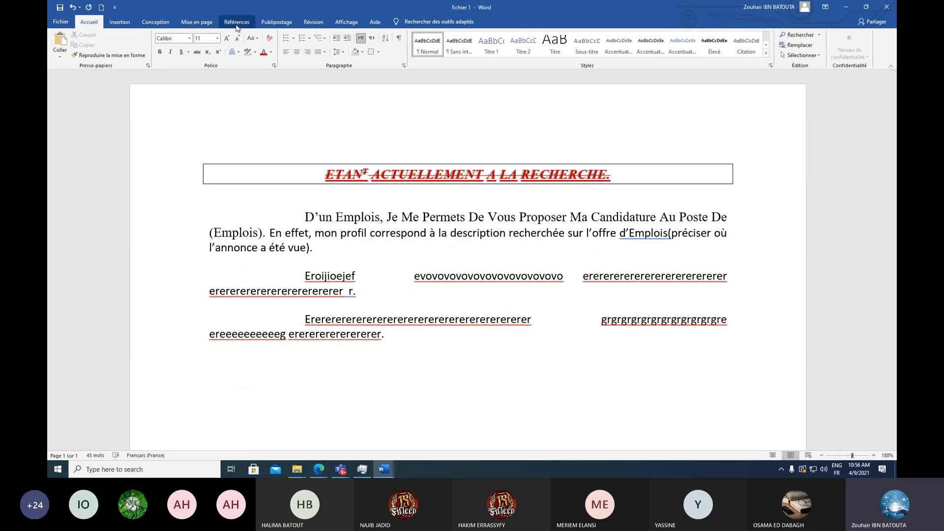
pyautogui.click(346, 21)
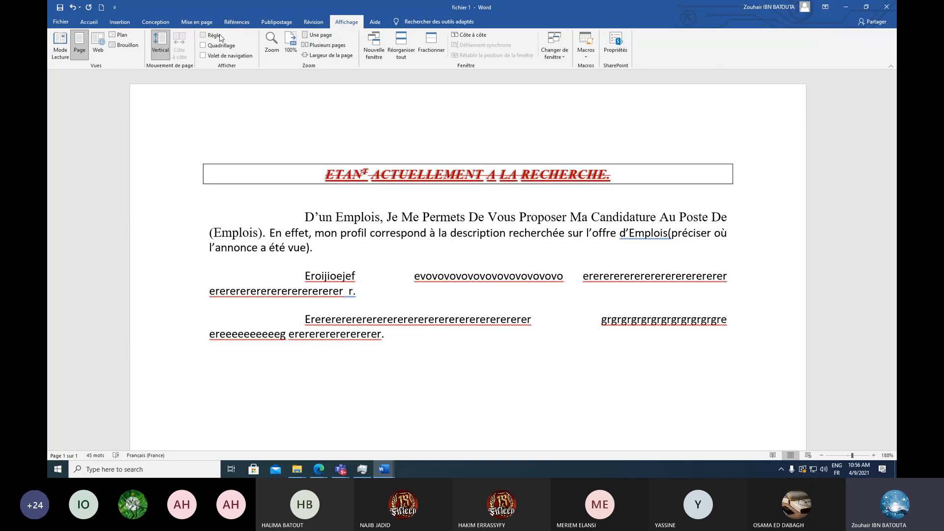
pyautogui.click(205, 37)
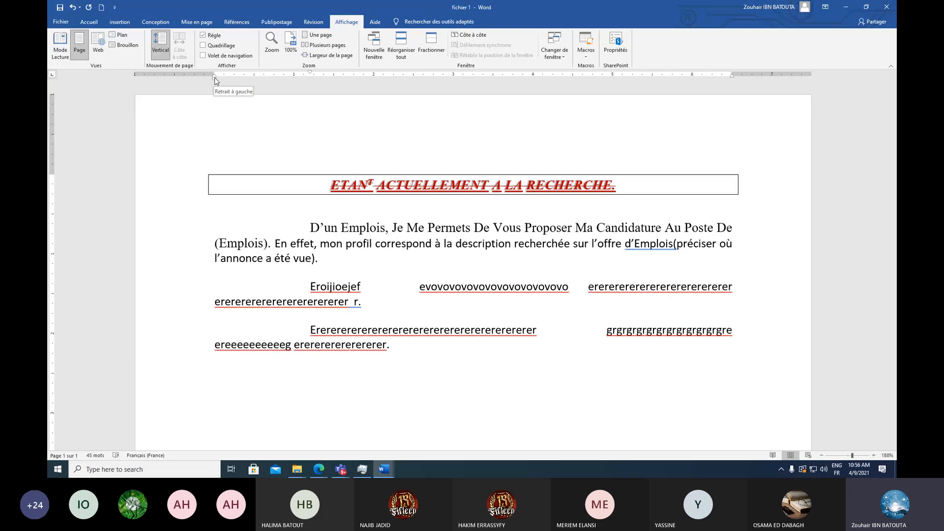
pyautogui.moveTo(214, 78)
pyautogui.mouseDown()
pyautogui.moveTo(179, 75)
pyautogui.moveTo(230, 80)
pyautogui.moveTo(214, 77)
pyautogui.mouseUp()
pyautogui.moveTo(310, 74); pyautogui.dragTo(240, 73)
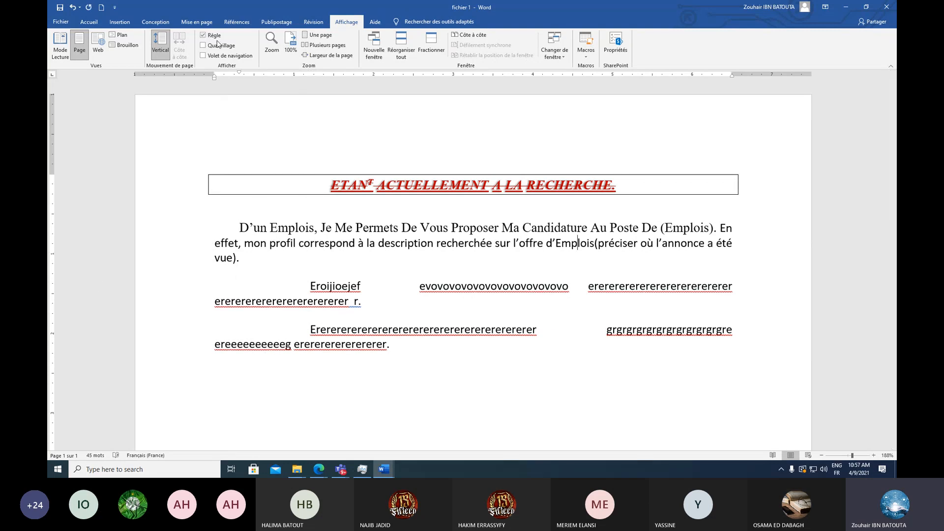
# - Show the gridlines on the page, then hide them again
pyautogui.click(203, 45)
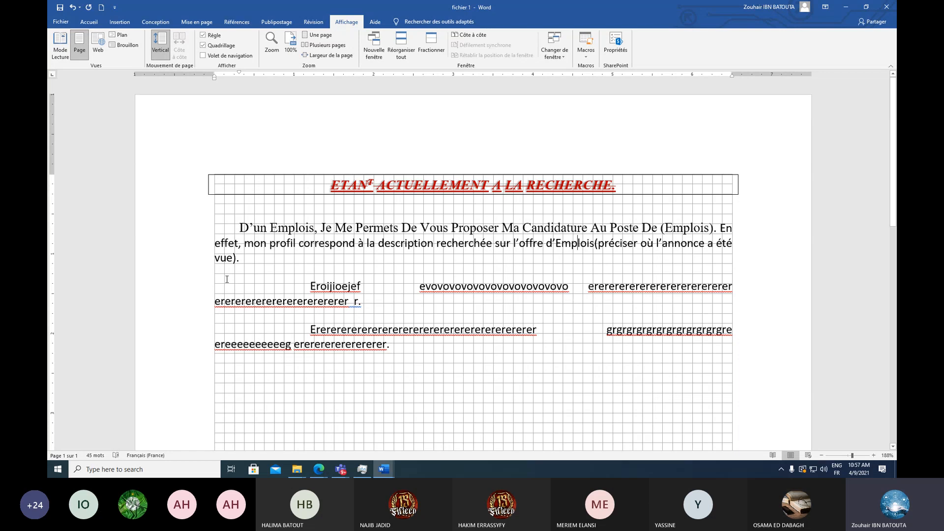
pyautogui.click(229, 47)
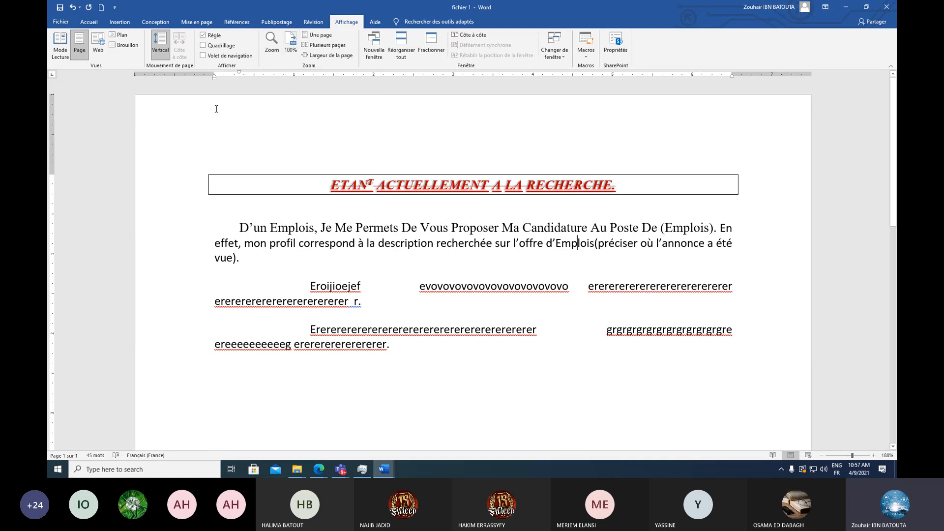
pyautogui.click(87, 22)
# - Switch to the Text brut document and look through its unformatted text from the title to the last list line
pyautogui.moveTo(383, 466)
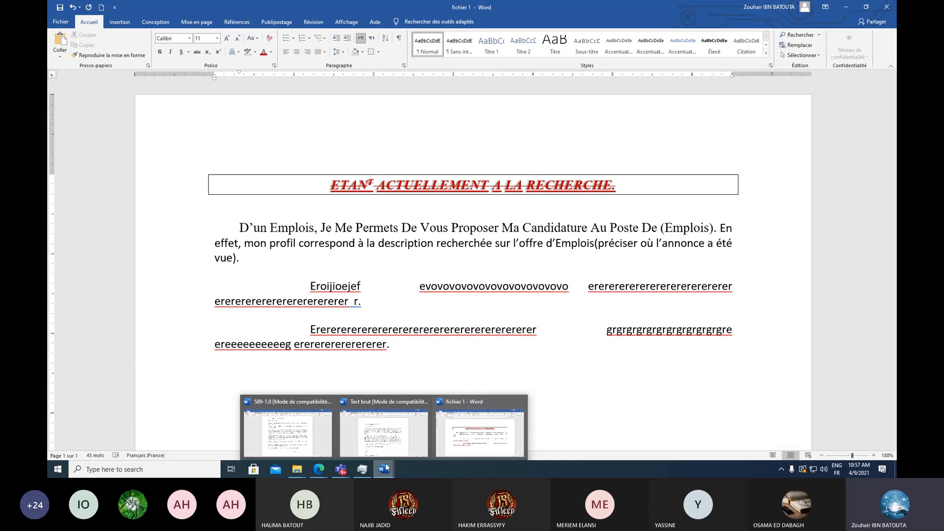
pyautogui.click(410, 431)
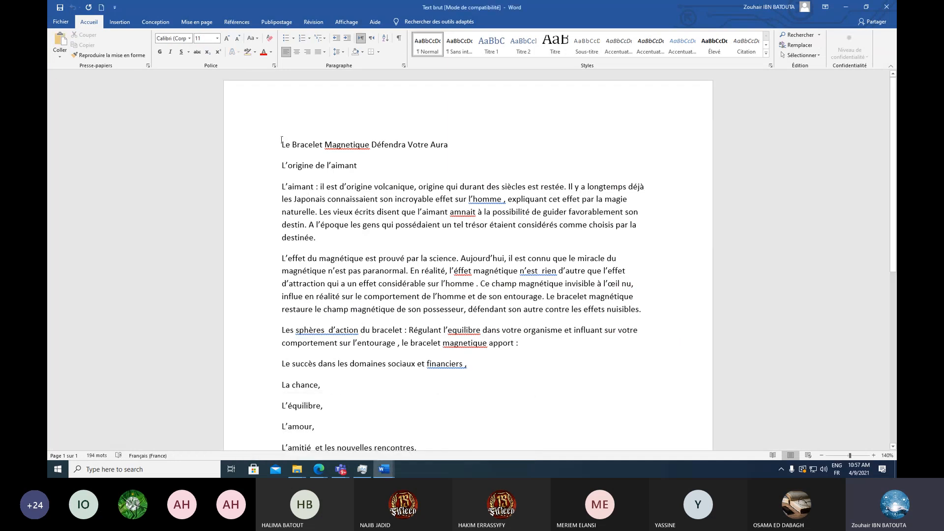
pyautogui.moveTo(282, 144); pyautogui.dragTo(361, 354)
pyautogui.scroll(-3, 361, 354)
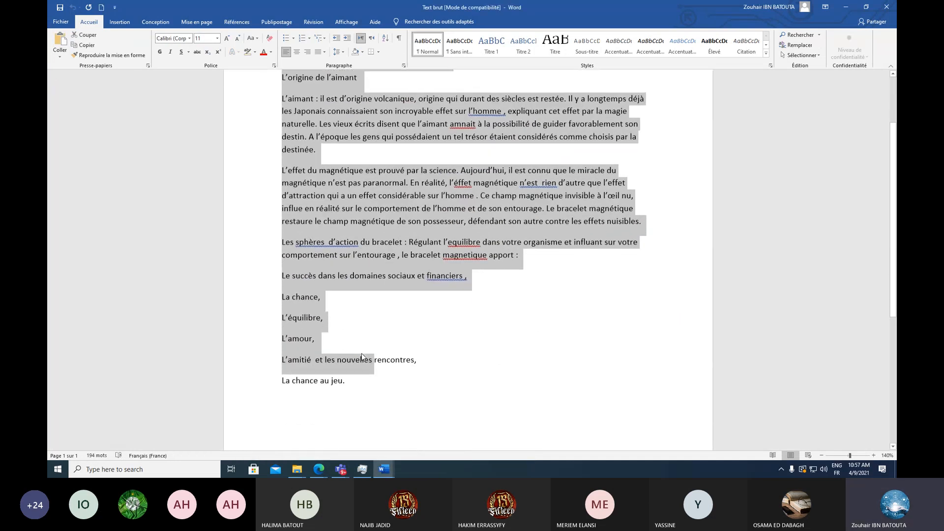
pyautogui.click(360, 377)
pyautogui.scroll(3, 383, 414)
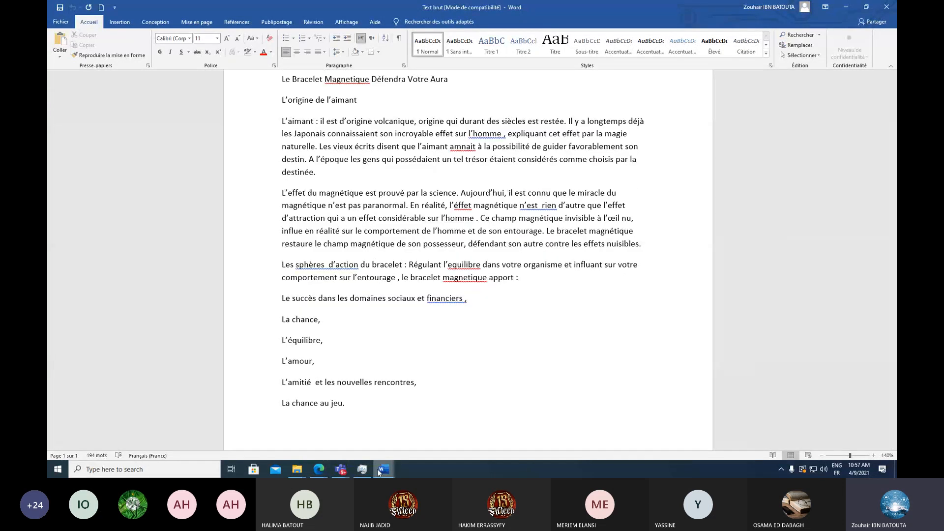
# - Switch back to TP1_Résultat.pdf in Edge and view the formatted model from its title for comparison
pyautogui.moveTo(325, 467)
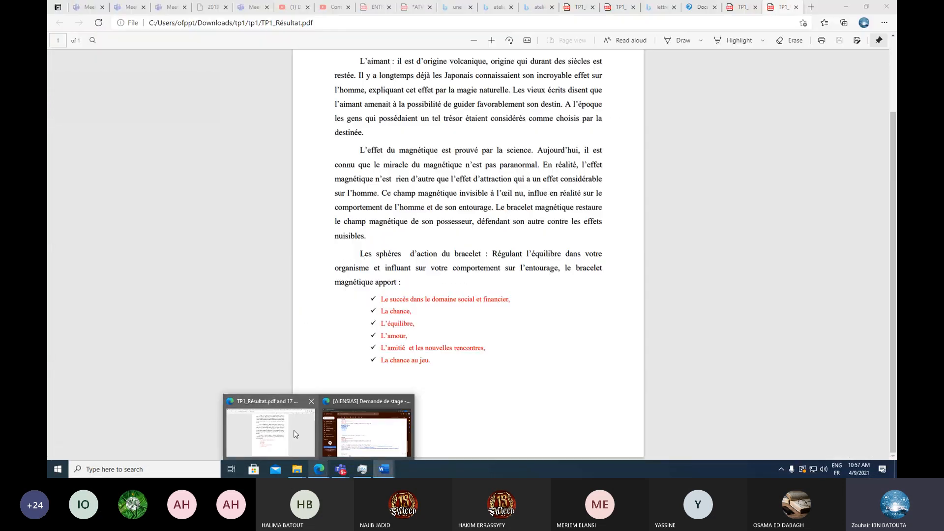
pyautogui.click(296, 434)
pyautogui.scroll(2, 403, 298)
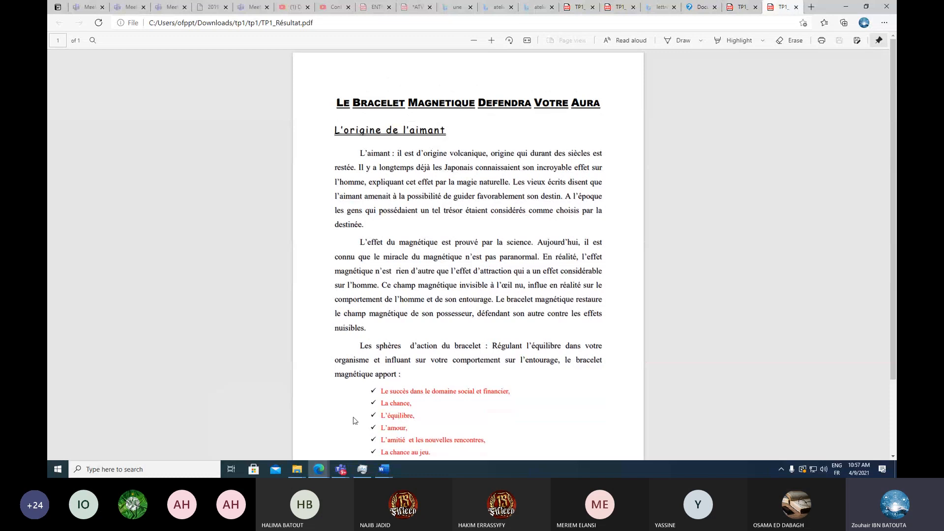
pyautogui.moveTo(387, 471)
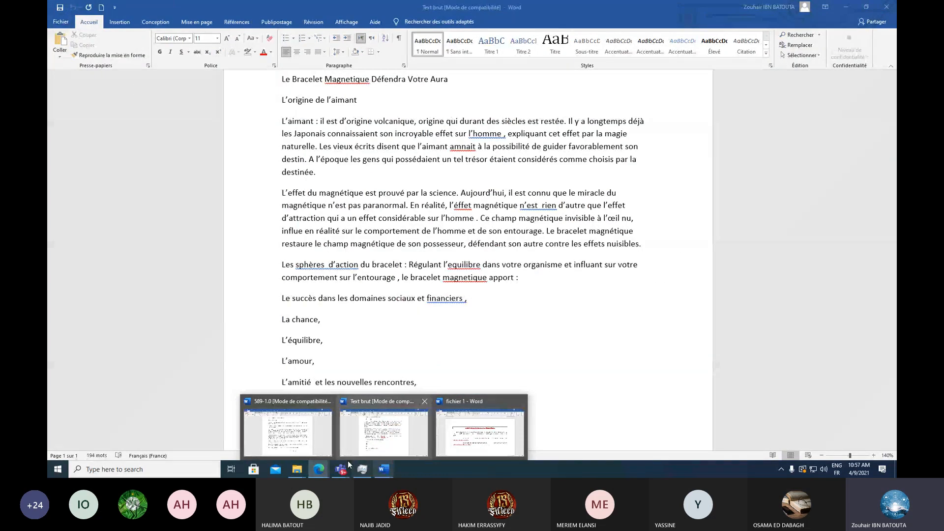
# - Open TP1_Questions1.pdf from the tp1 folder and read the first instructions, up to the formatting of the whole document
pyautogui.moveTo(297, 469)
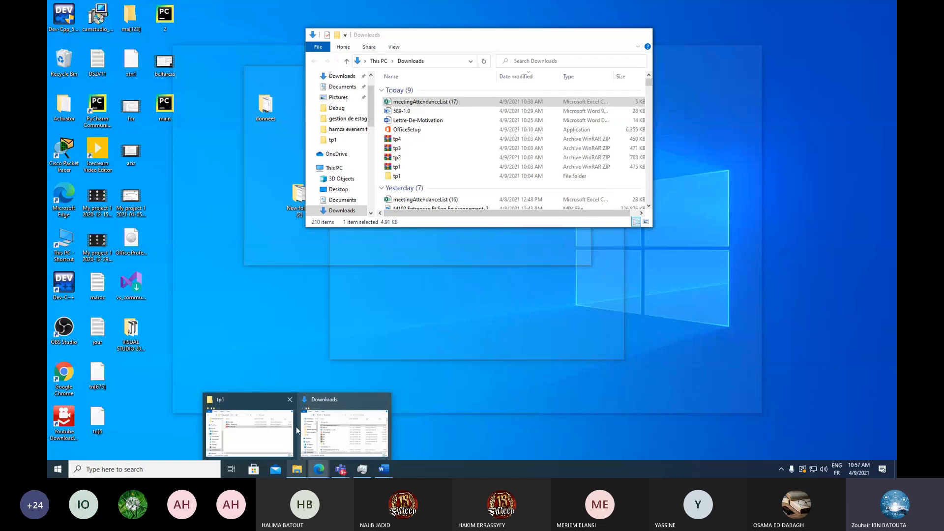
pyautogui.click(275, 427)
pyautogui.doubleClick(379, 138)
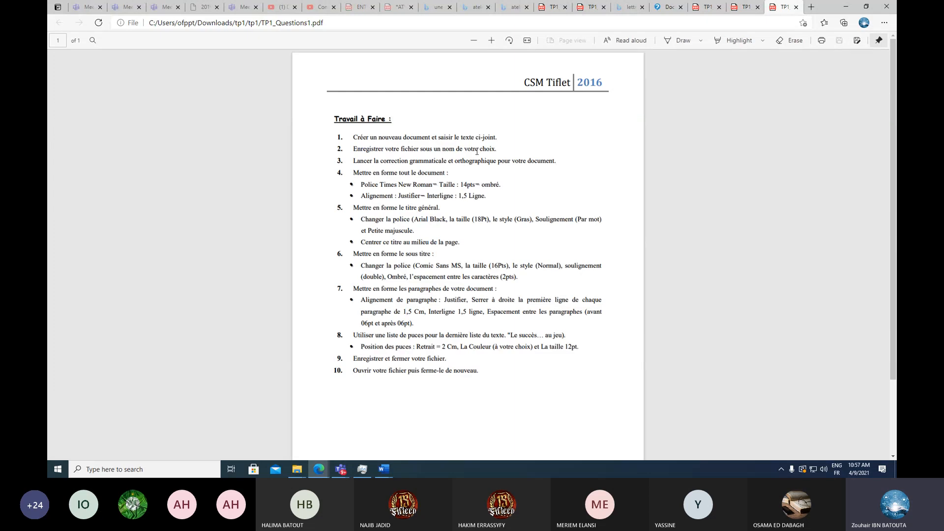
pyautogui.scroll(3, 482, 158)
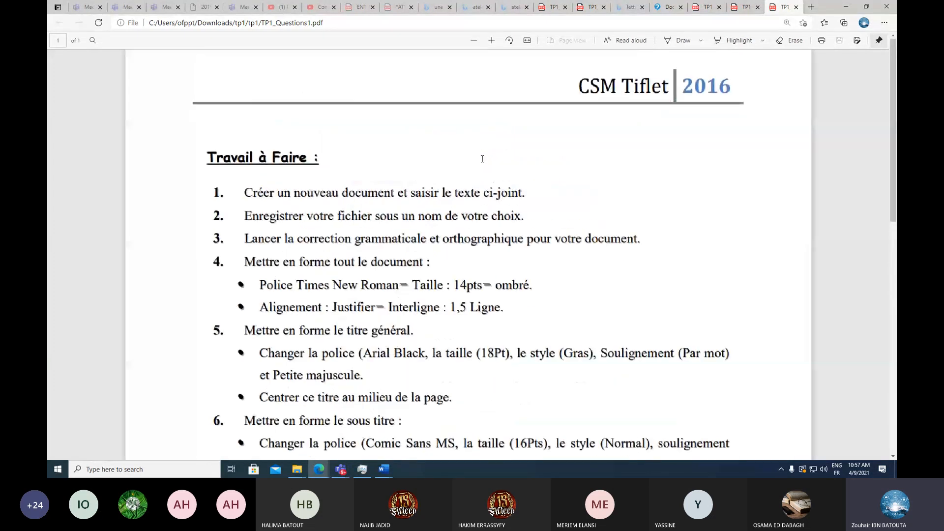
pyautogui.scroll(-1, 473, 166)
pyautogui.scroll(-1, 474, 165)
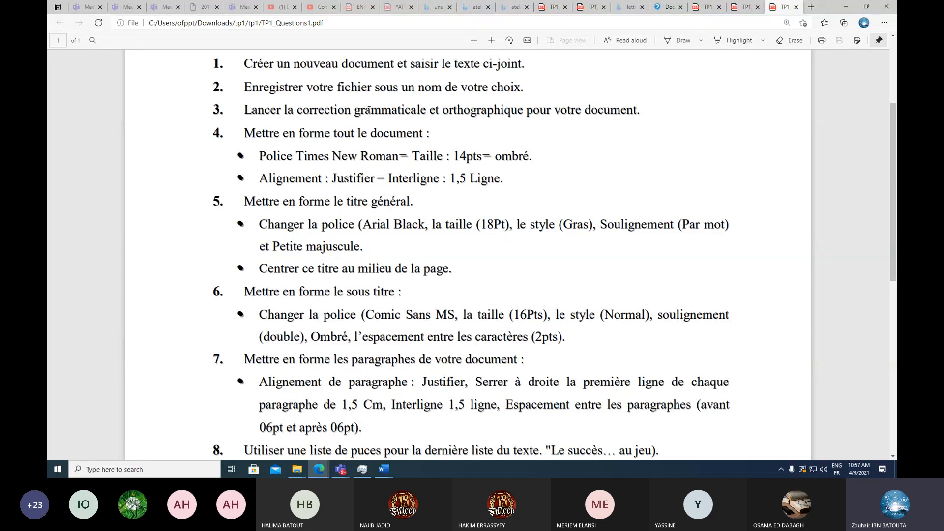
pyautogui.scroll(-1, 398, 124)
pyautogui.scroll(1, 398, 125)
pyautogui.scroll(-1, 370, 197)
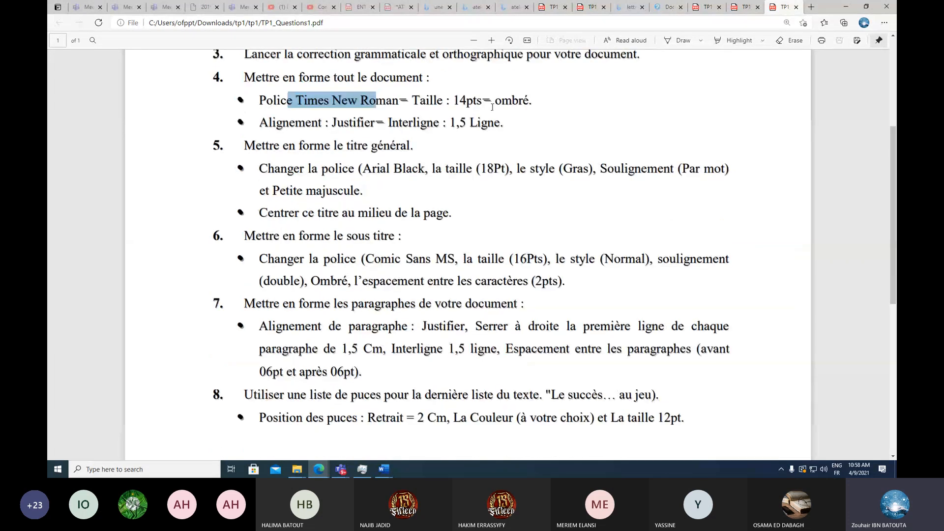
# - Read the remaining exercise instructions, from formatting the general title to reopening the file, and return to the start of the list
pyautogui.scroll(1, 501, 95)
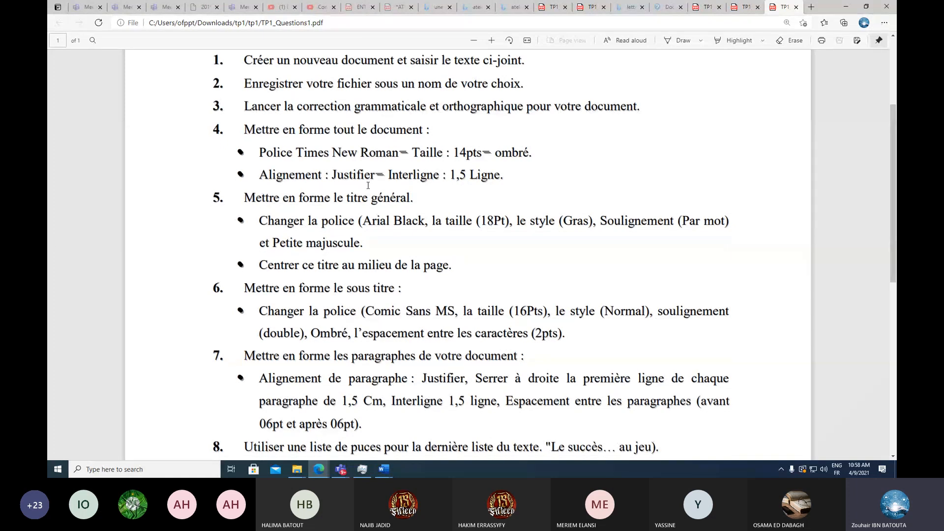
pyautogui.scroll(-1, 261, 137)
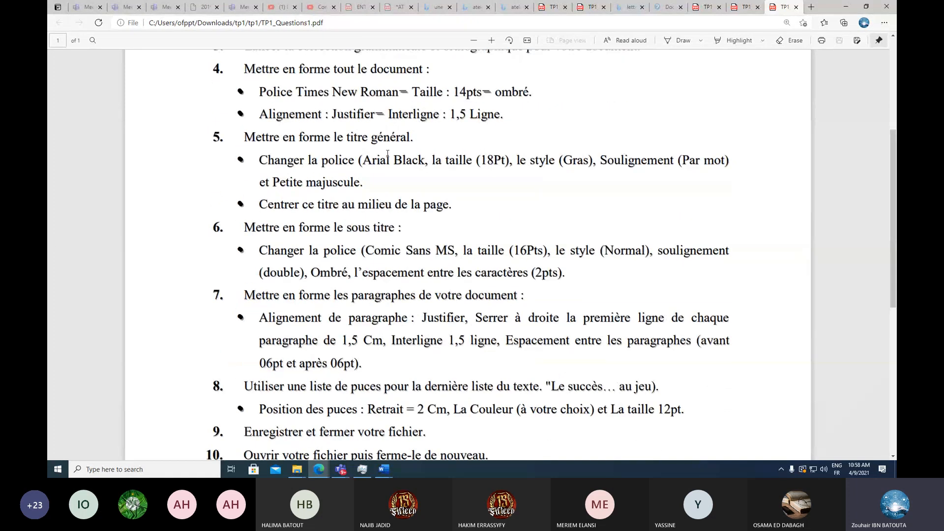
pyautogui.scroll(-1, 476, 166)
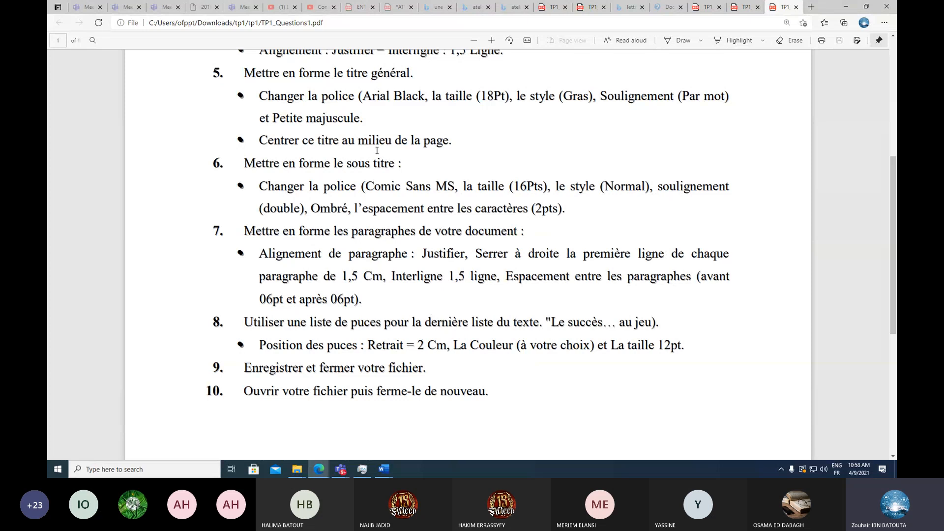
pyautogui.scroll(-1, 415, 145)
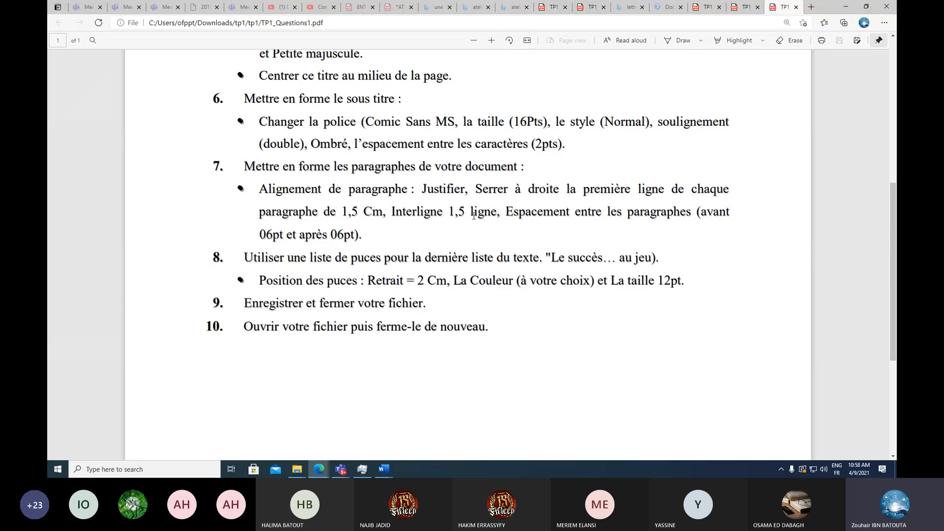
pyautogui.scroll(-1, 373, 212)
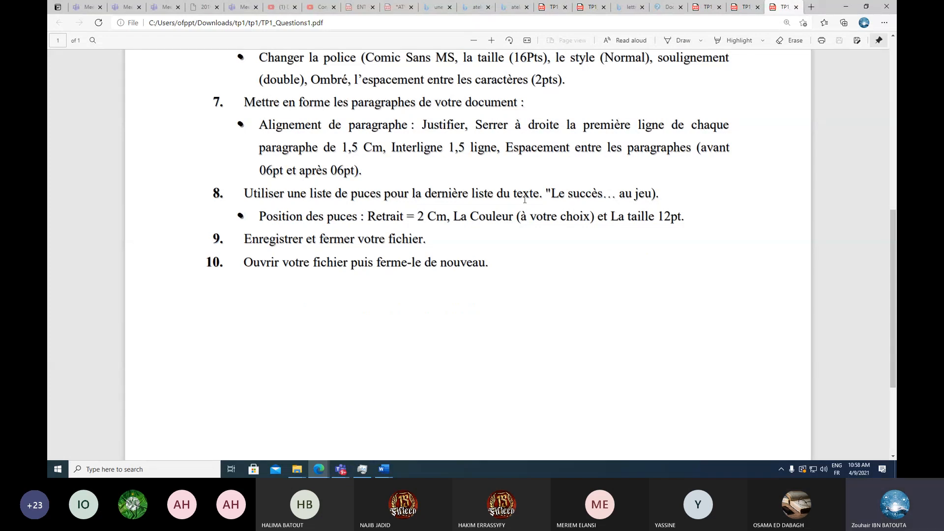
pyautogui.scroll(-1, 337, 227)
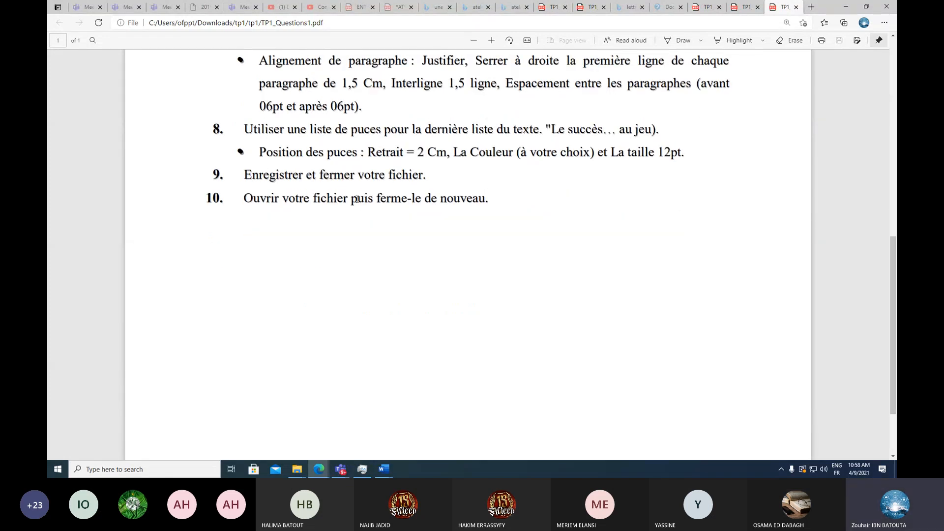
pyautogui.moveTo(244, 198); pyautogui.dragTo(486, 199)
pyautogui.rightClick(479, 202)
pyautogui.click(285, 201)
pyautogui.moveTo(247, 198); pyautogui.dragTo(436, 199)
pyautogui.scroll(9, 348, 327)
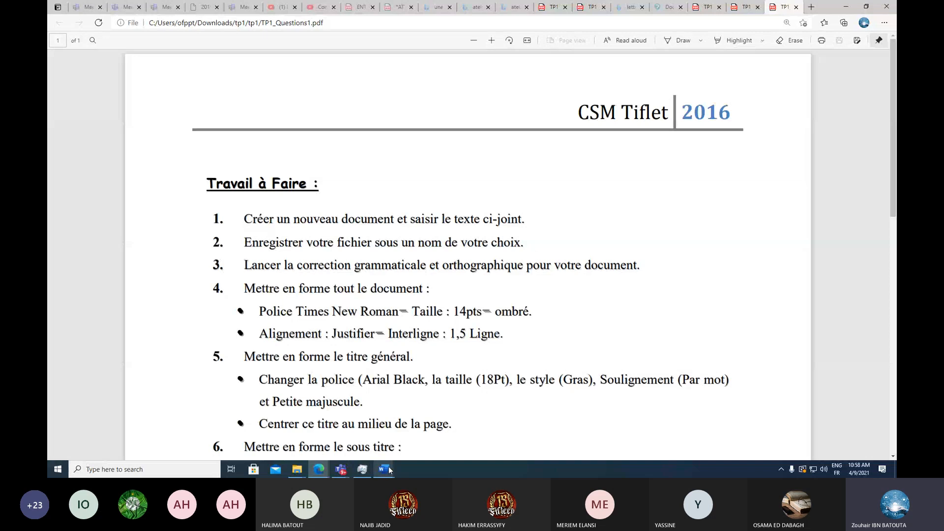
# - Switch to the 589-1.0 letter in Word and examine the sender block, recipient block and place-and-date line
pyautogui.moveTo(390, 470)
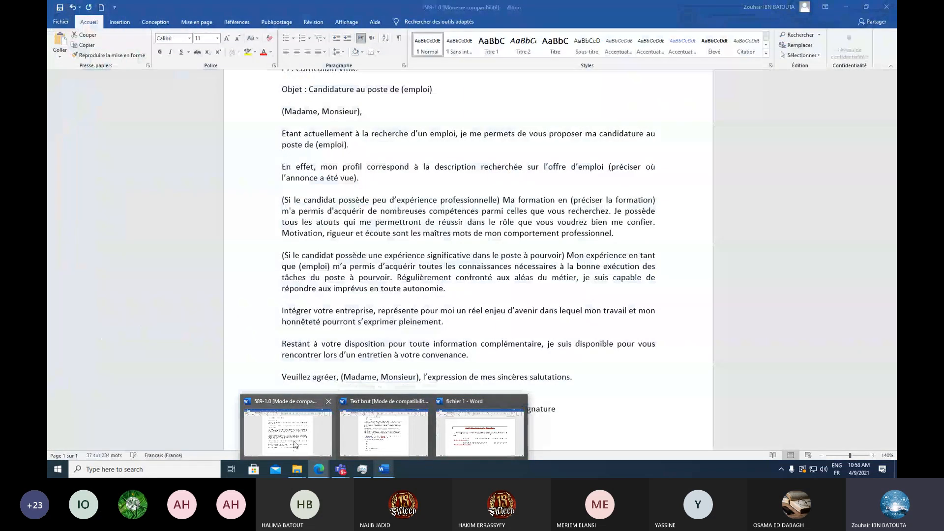
pyautogui.click(295, 443)
pyautogui.click(395, 222)
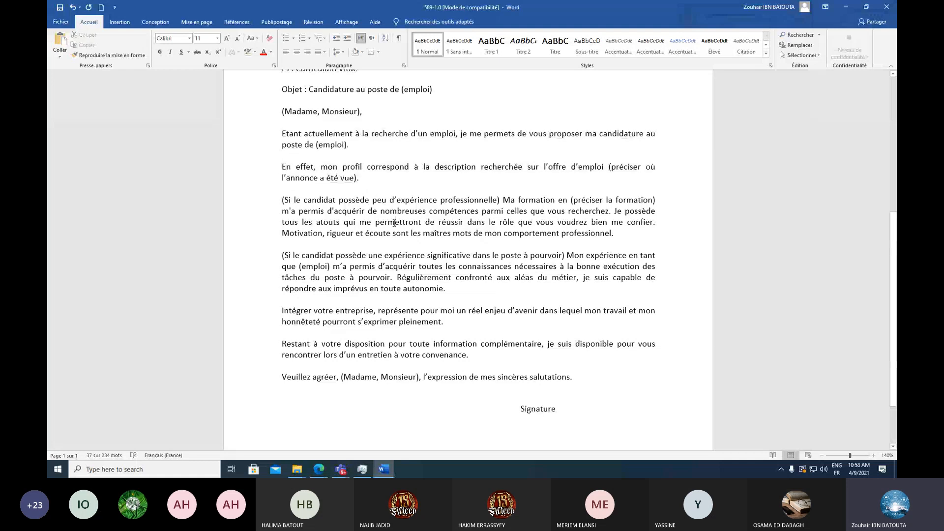
pyautogui.scroll(5, 405, 228)
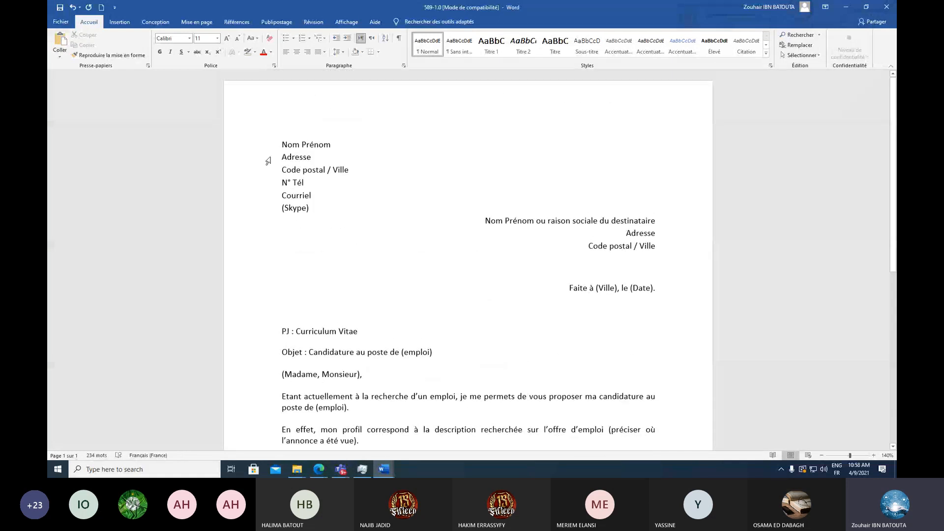
pyautogui.moveTo(282, 144); pyautogui.dragTo(313, 210)
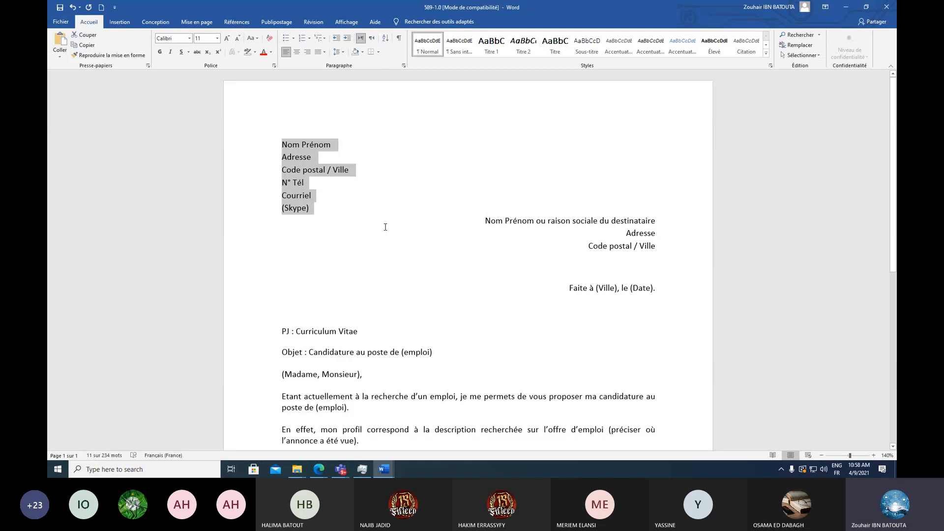
pyautogui.moveTo(486, 221); pyautogui.dragTo(648, 248)
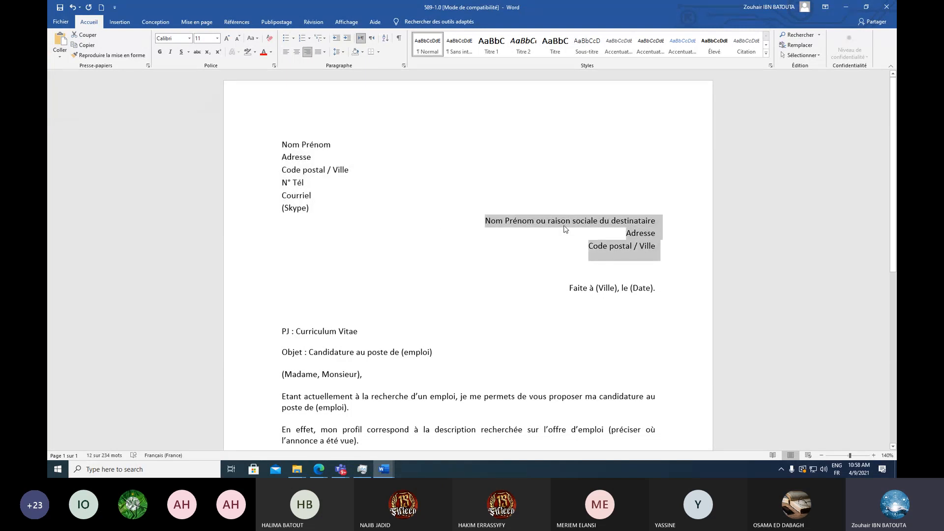
pyautogui.scroll(3, 558, 285)
pyautogui.scroll(2, 558, 285)
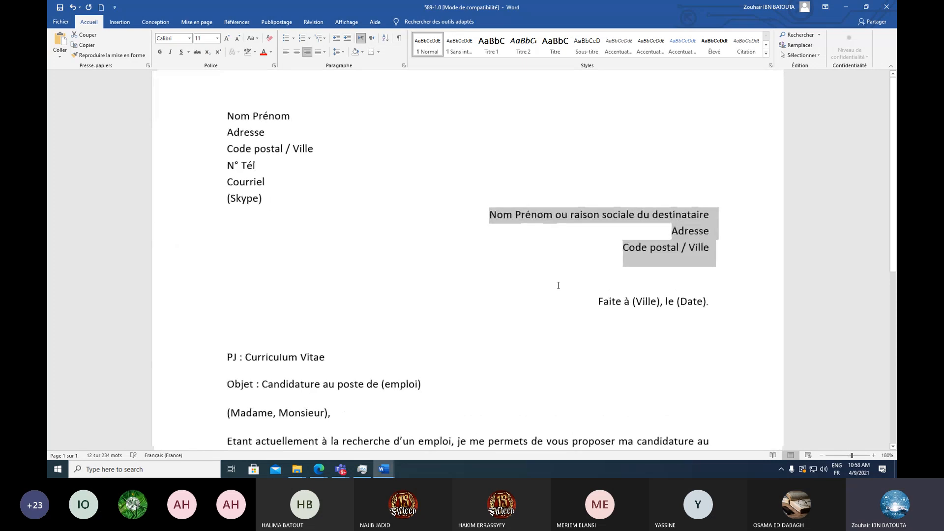
pyautogui.moveTo(593, 263); pyautogui.dragTo(728, 266)
pyautogui.scroll(-3, 541, 266)
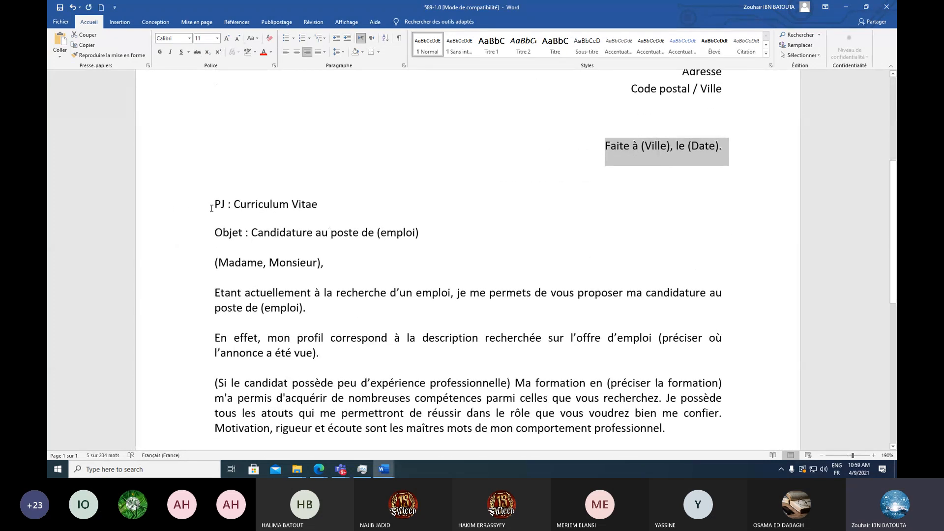
# - Examine the letter's PJ line, Objet line, salutation and opening paragraph, highlighting each part in turn
pyautogui.moveTo(213, 205); pyautogui.dragTo(318, 206)
pyautogui.click(239, 206)
pyautogui.scroll(-1, 258, 184)
pyautogui.click(214, 205)
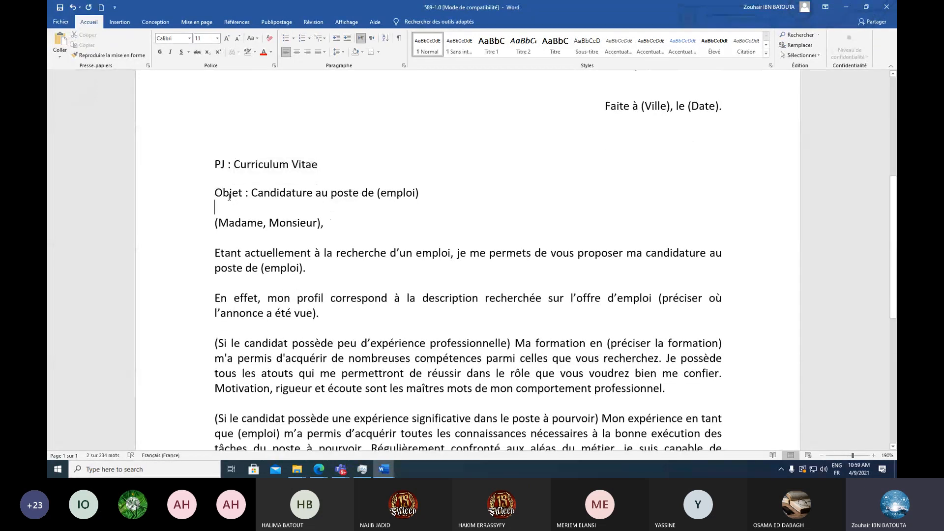
pyautogui.moveTo(215, 197); pyautogui.dragTo(400, 205)
pyautogui.click(318, 223)
pyautogui.tripleClick(308, 227)
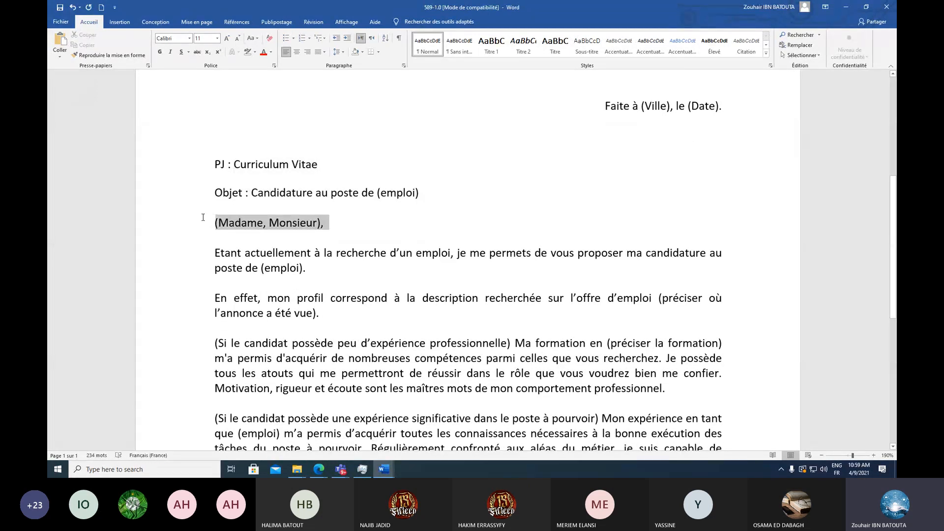
pyautogui.click(312, 254)
pyautogui.moveTo(214, 258); pyautogui.dragTo(302, 269)
pyautogui.scroll(-1, 375, 264)
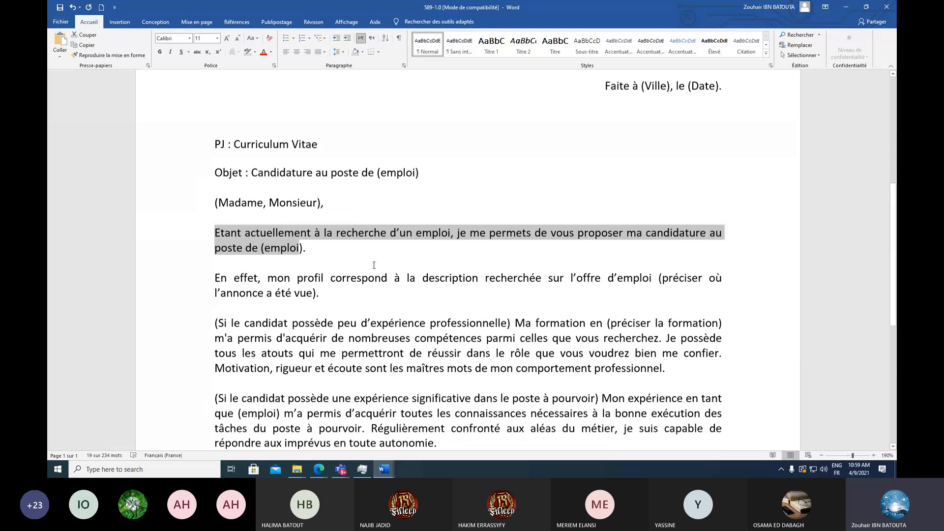
# - Go through the letter's body paragraphs from "En effet, mon profil" to the closing formula and highlight the signature line
pyautogui.click(319, 230)
pyautogui.scroll(-2, 410, 216)
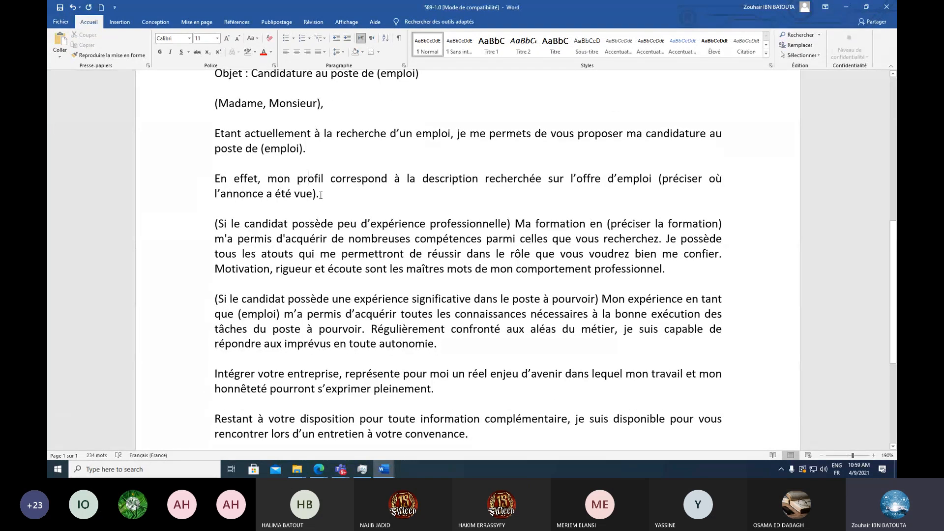
pyautogui.scroll(-1, 325, 162)
pyautogui.scroll(-1, 332, 201)
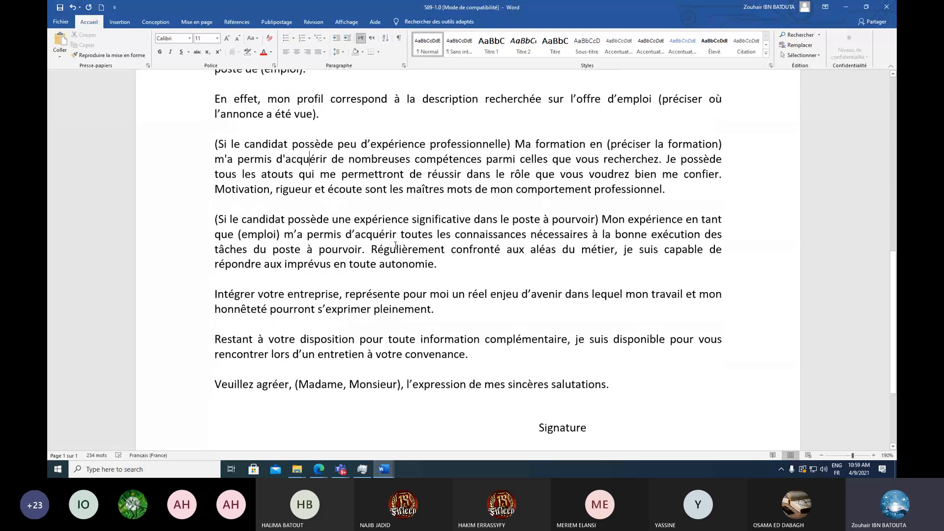
pyautogui.click(441, 266)
pyautogui.scroll(-1, 320, 219)
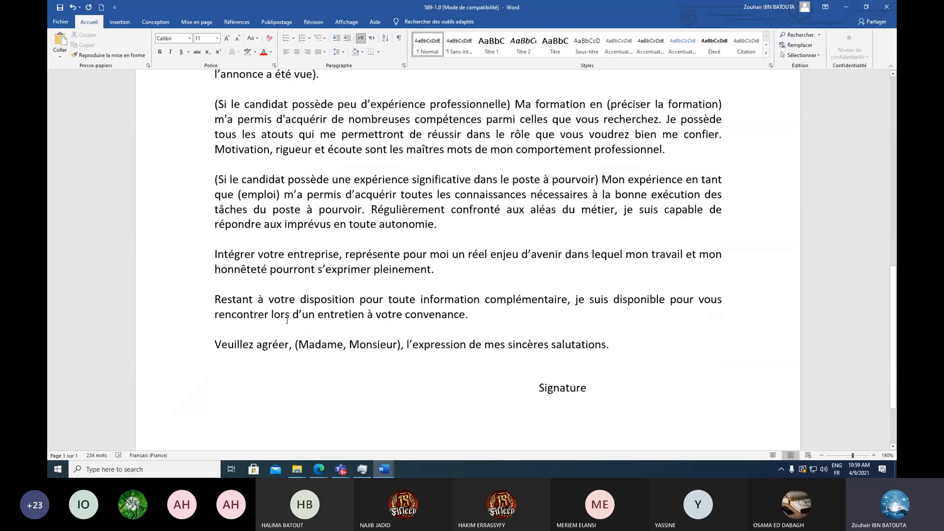
pyautogui.scroll(-2, 225, 343)
pyautogui.moveTo(215, 266)
pyautogui.mouseDown()
pyautogui.moveTo(606, 269)
pyautogui.moveTo(585, 295)
pyautogui.moveTo(591, 312)
pyautogui.moveTo(521, 312)
pyautogui.mouseUp()
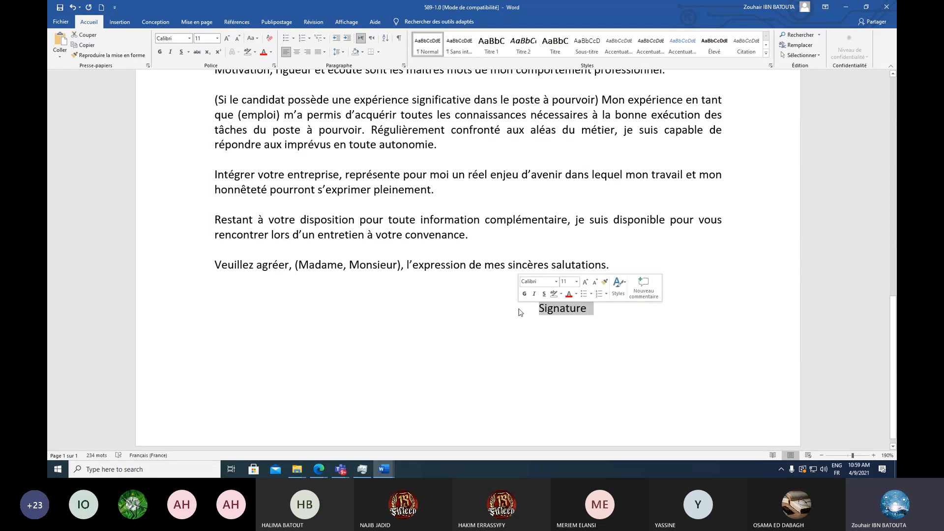
pyautogui.click(575, 323)
# - Review the overall layout of the whole cover letter again, from the sender block to the signature and back
pyautogui.scroll(12, 565, 324)
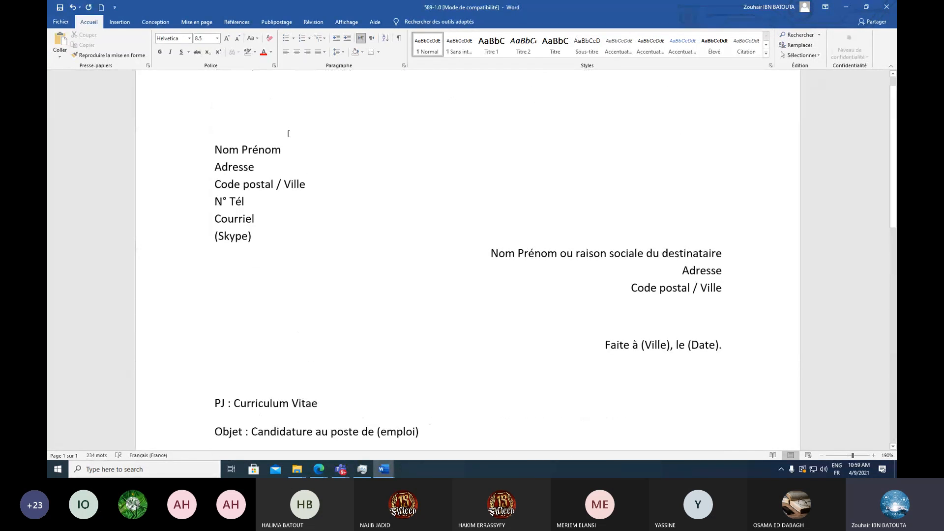
pyautogui.scroll(-8, 288, 134)
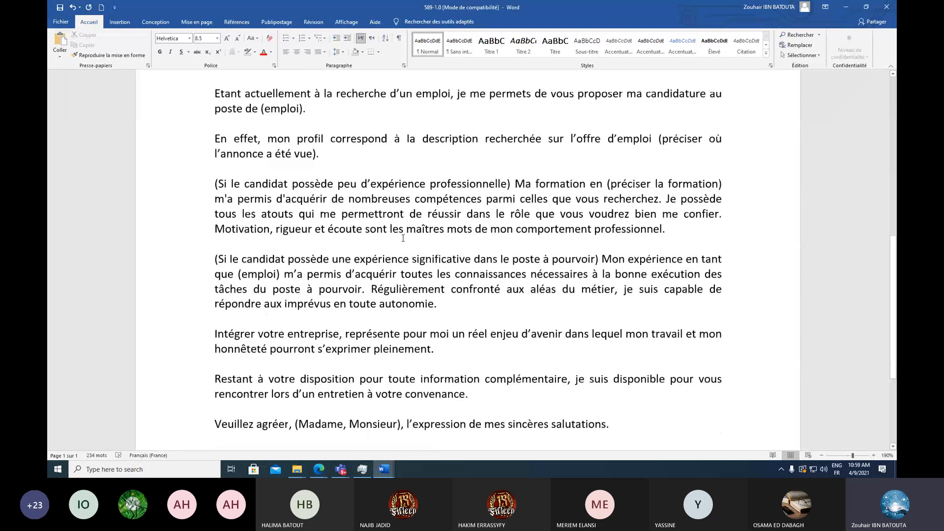
pyautogui.scroll(-3, 403, 238)
pyautogui.scroll(2, 574, 373)
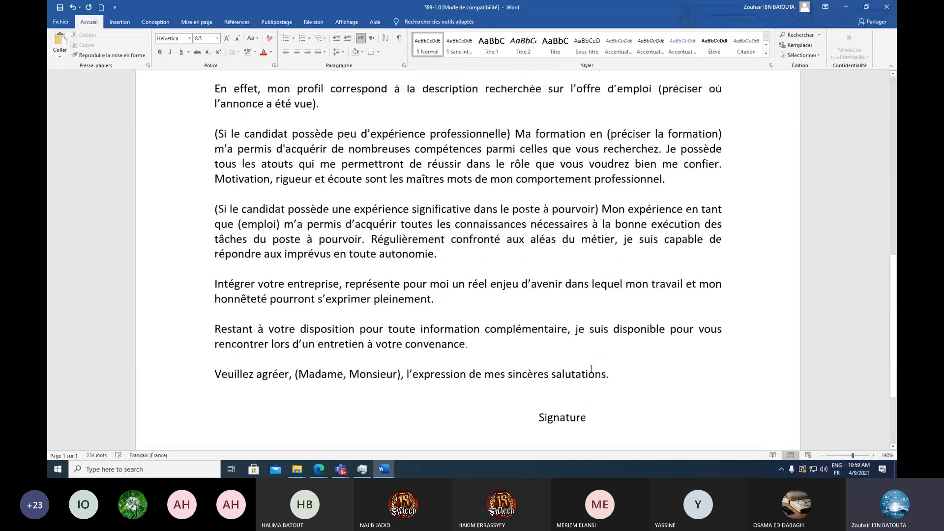
pyautogui.scroll(6, 581, 364)
pyautogui.scroll(-4, 546, 326)
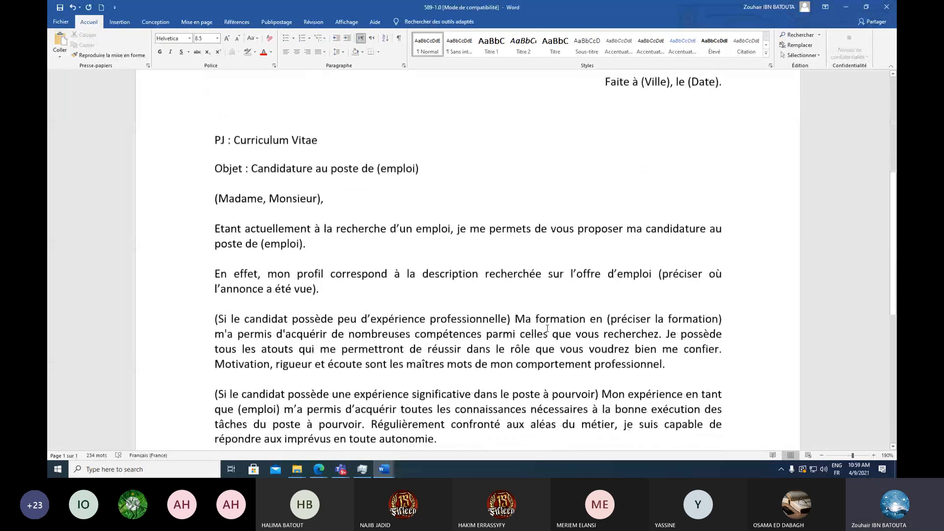
pyautogui.scroll(-5, 547, 328)
pyautogui.scroll(1, 489, 338)
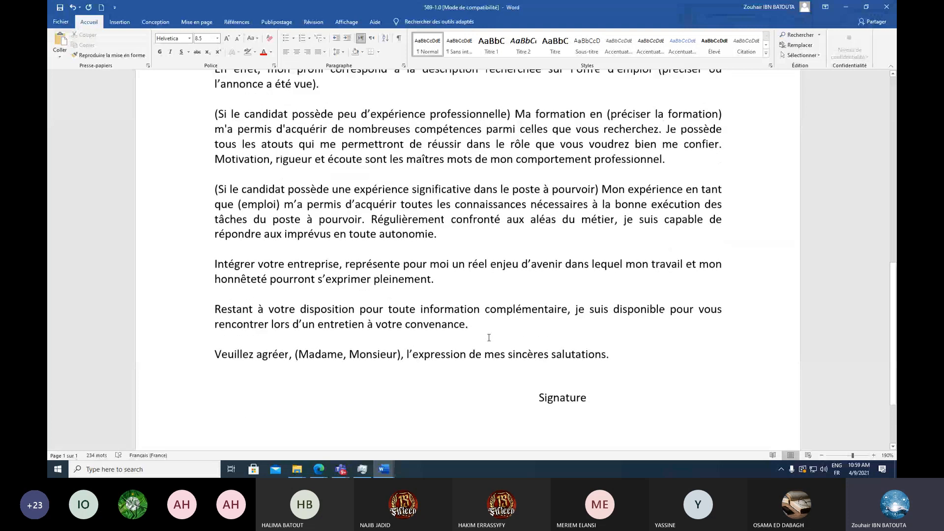
pyautogui.scroll(1, 489, 337)
pyautogui.scroll(1, 279, 120)
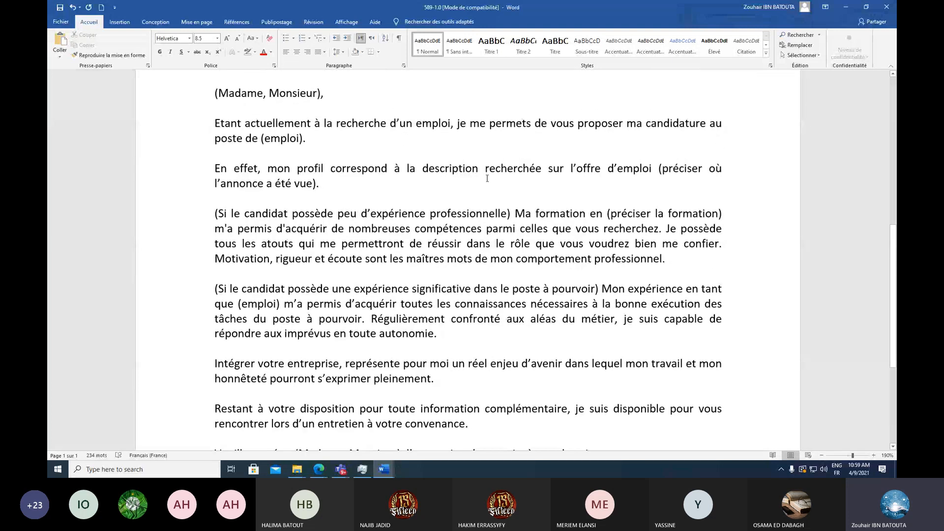
pyautogui.scroll(4, 531, 168)
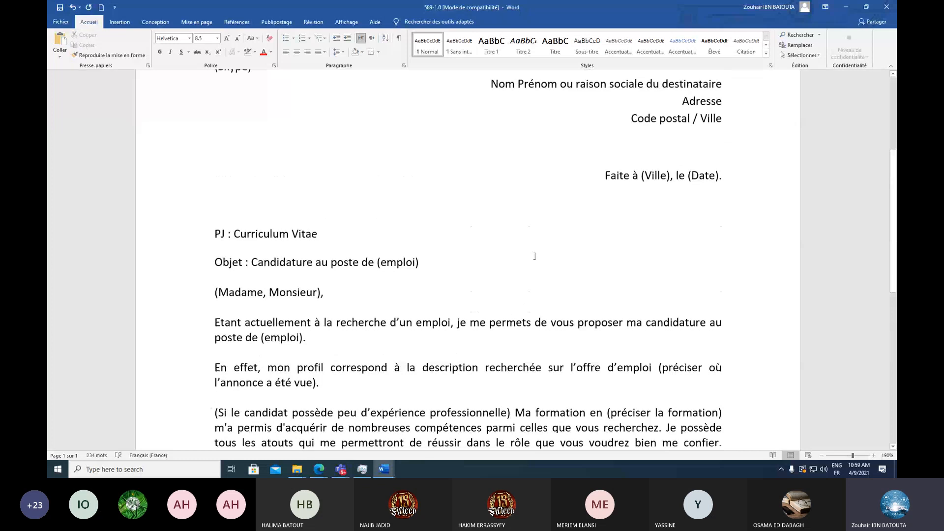
# - Switch to the M104 bureautique meeting in Teams and open its additional actions to stop the recording
pyautogui.moveTo(341, 469)
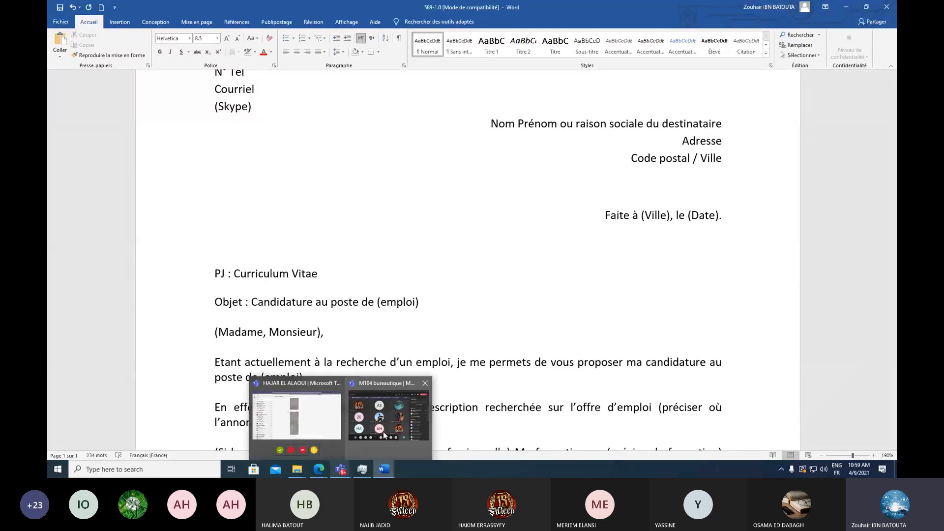
pyautogui.click(382, 432)
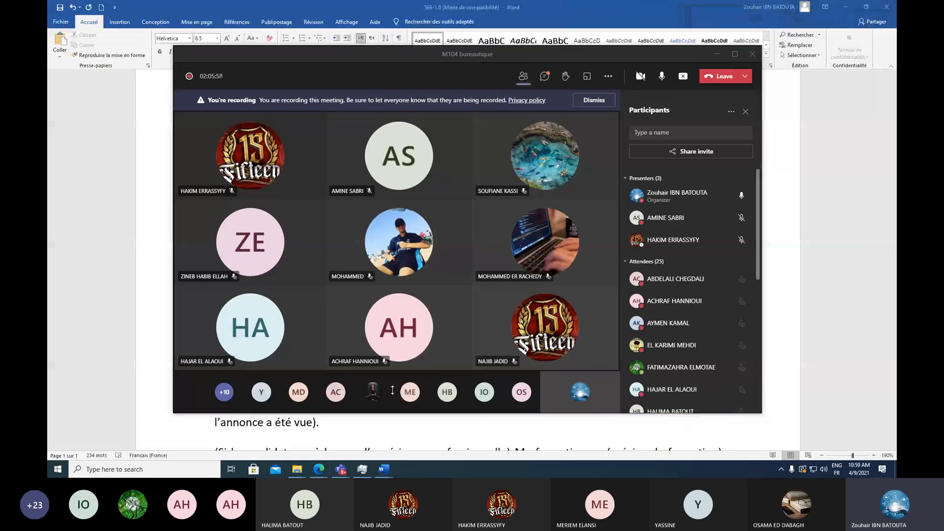
pyautogui.click(608, 78)
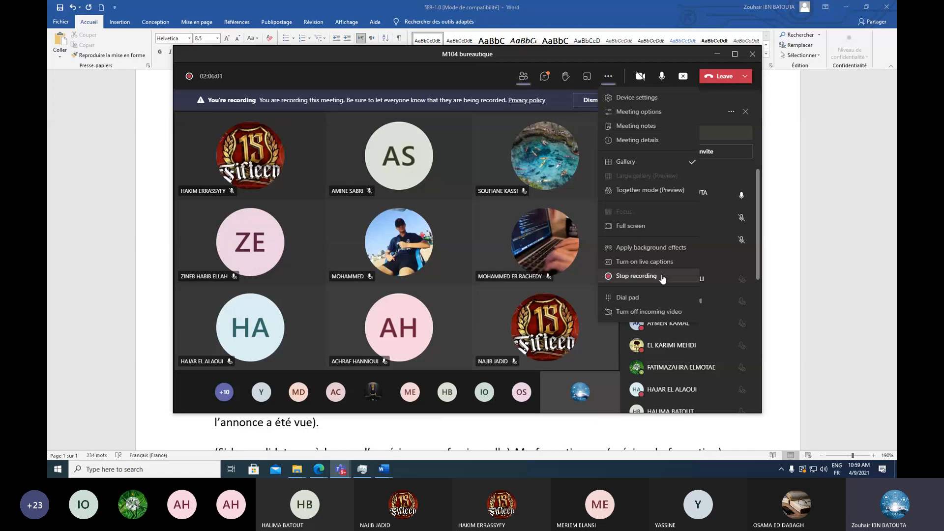